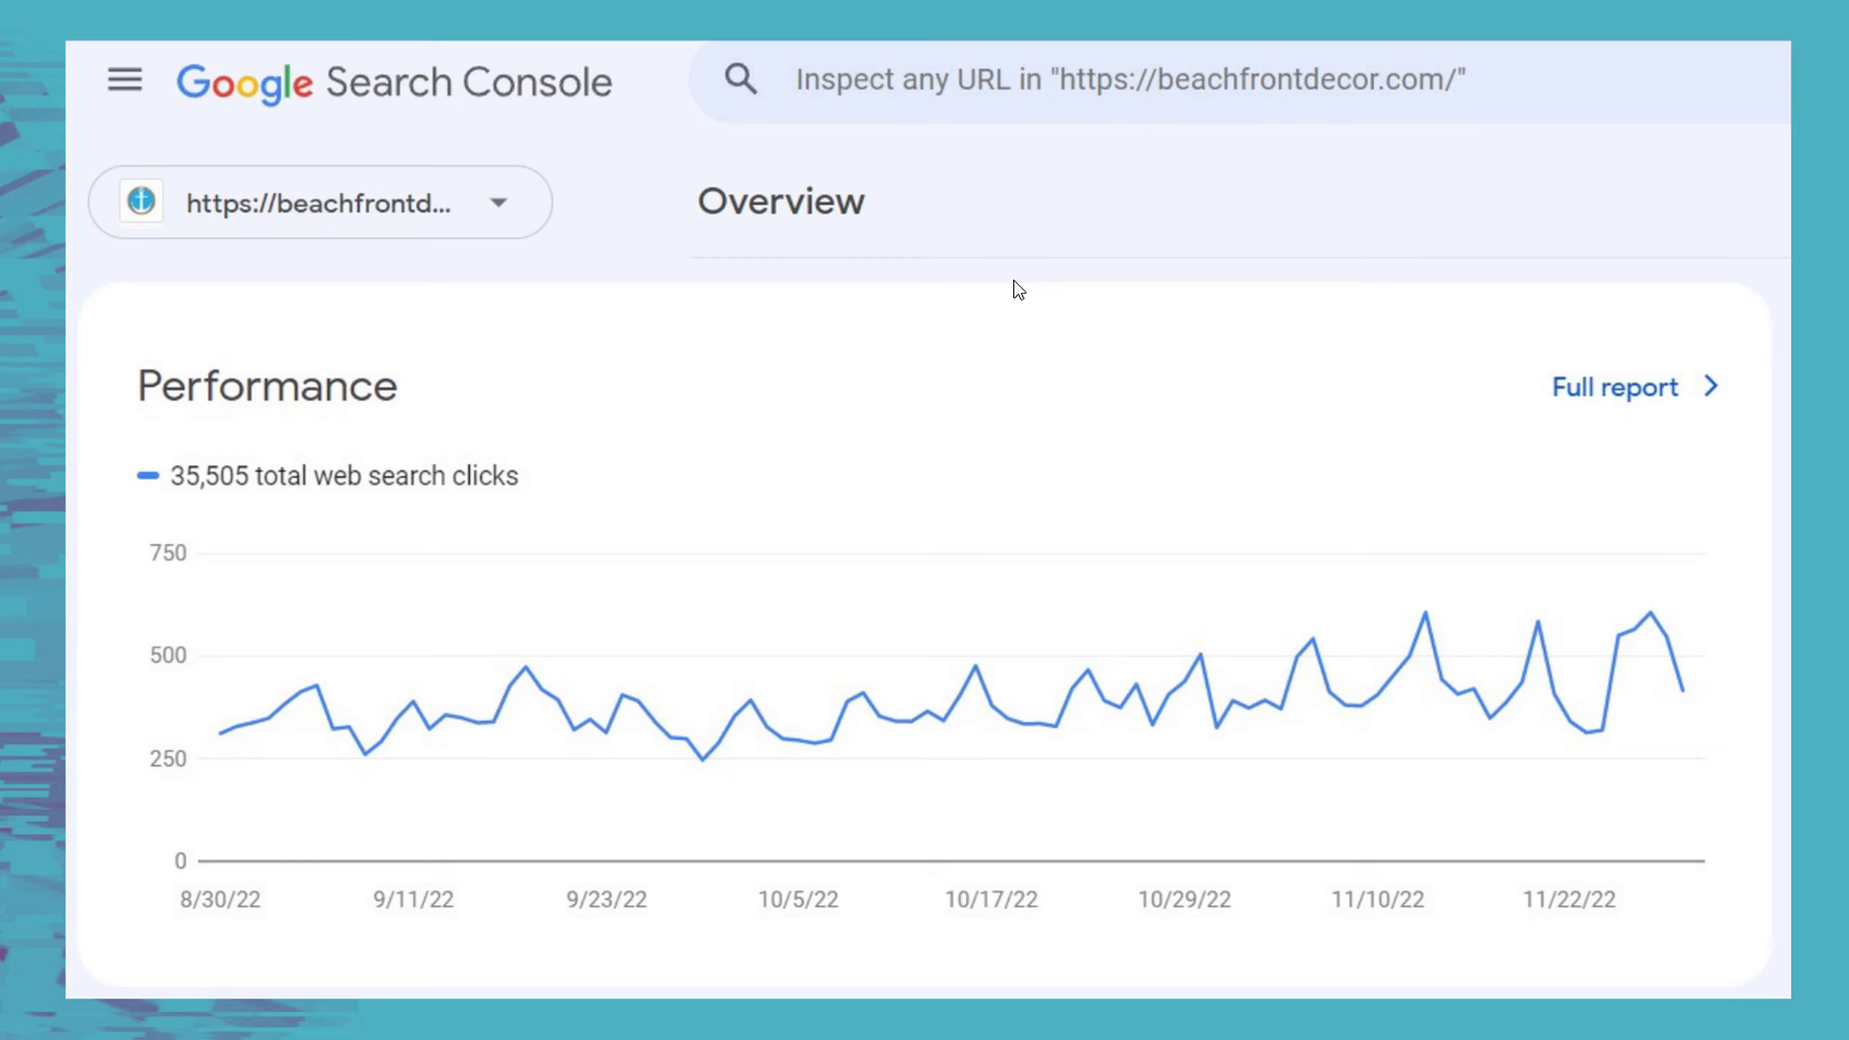
- Scroll down the last-3-months web search Performance report, showing 1% average CTR and 22.8 average position
scroll(1018, 289, "down", 5)
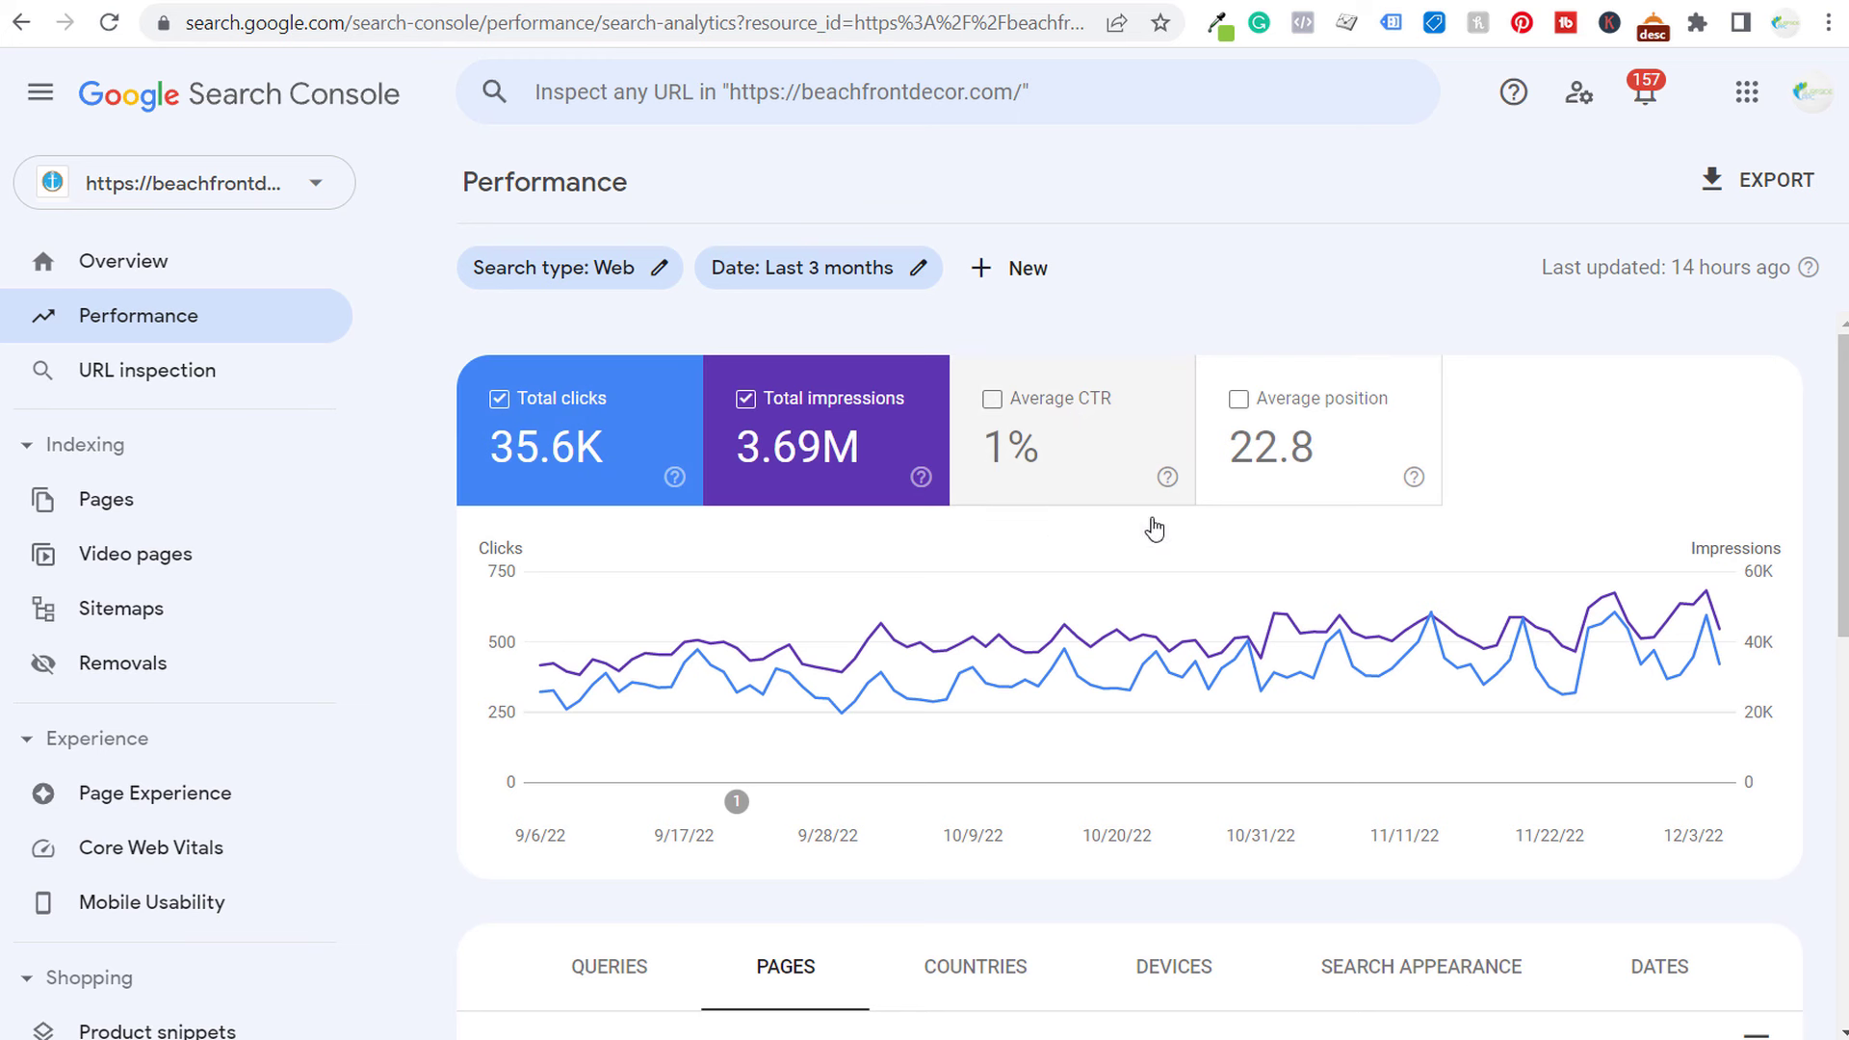
- Switch the breakdown table from Countries to Queries, with 'beachfront decor' leading at 169 clicks
scroll(1065, 581, "down", 4)
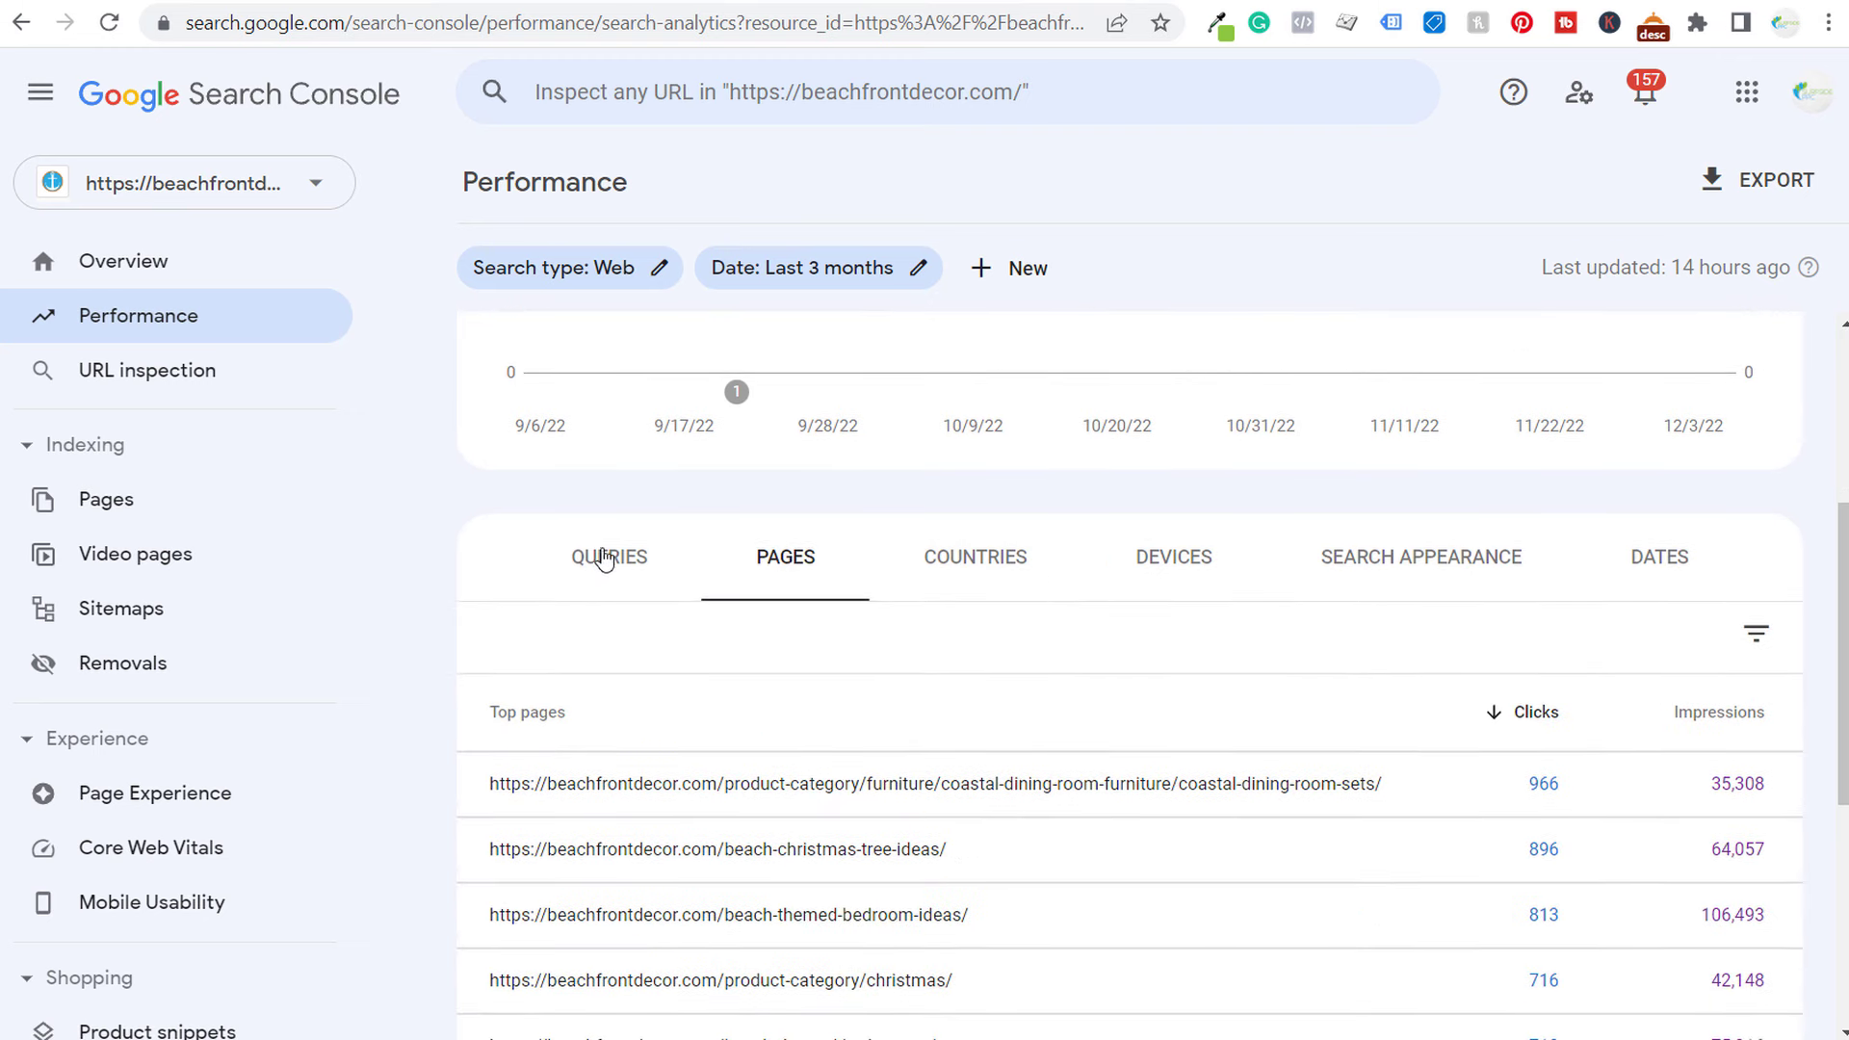
left_click(984, 566)
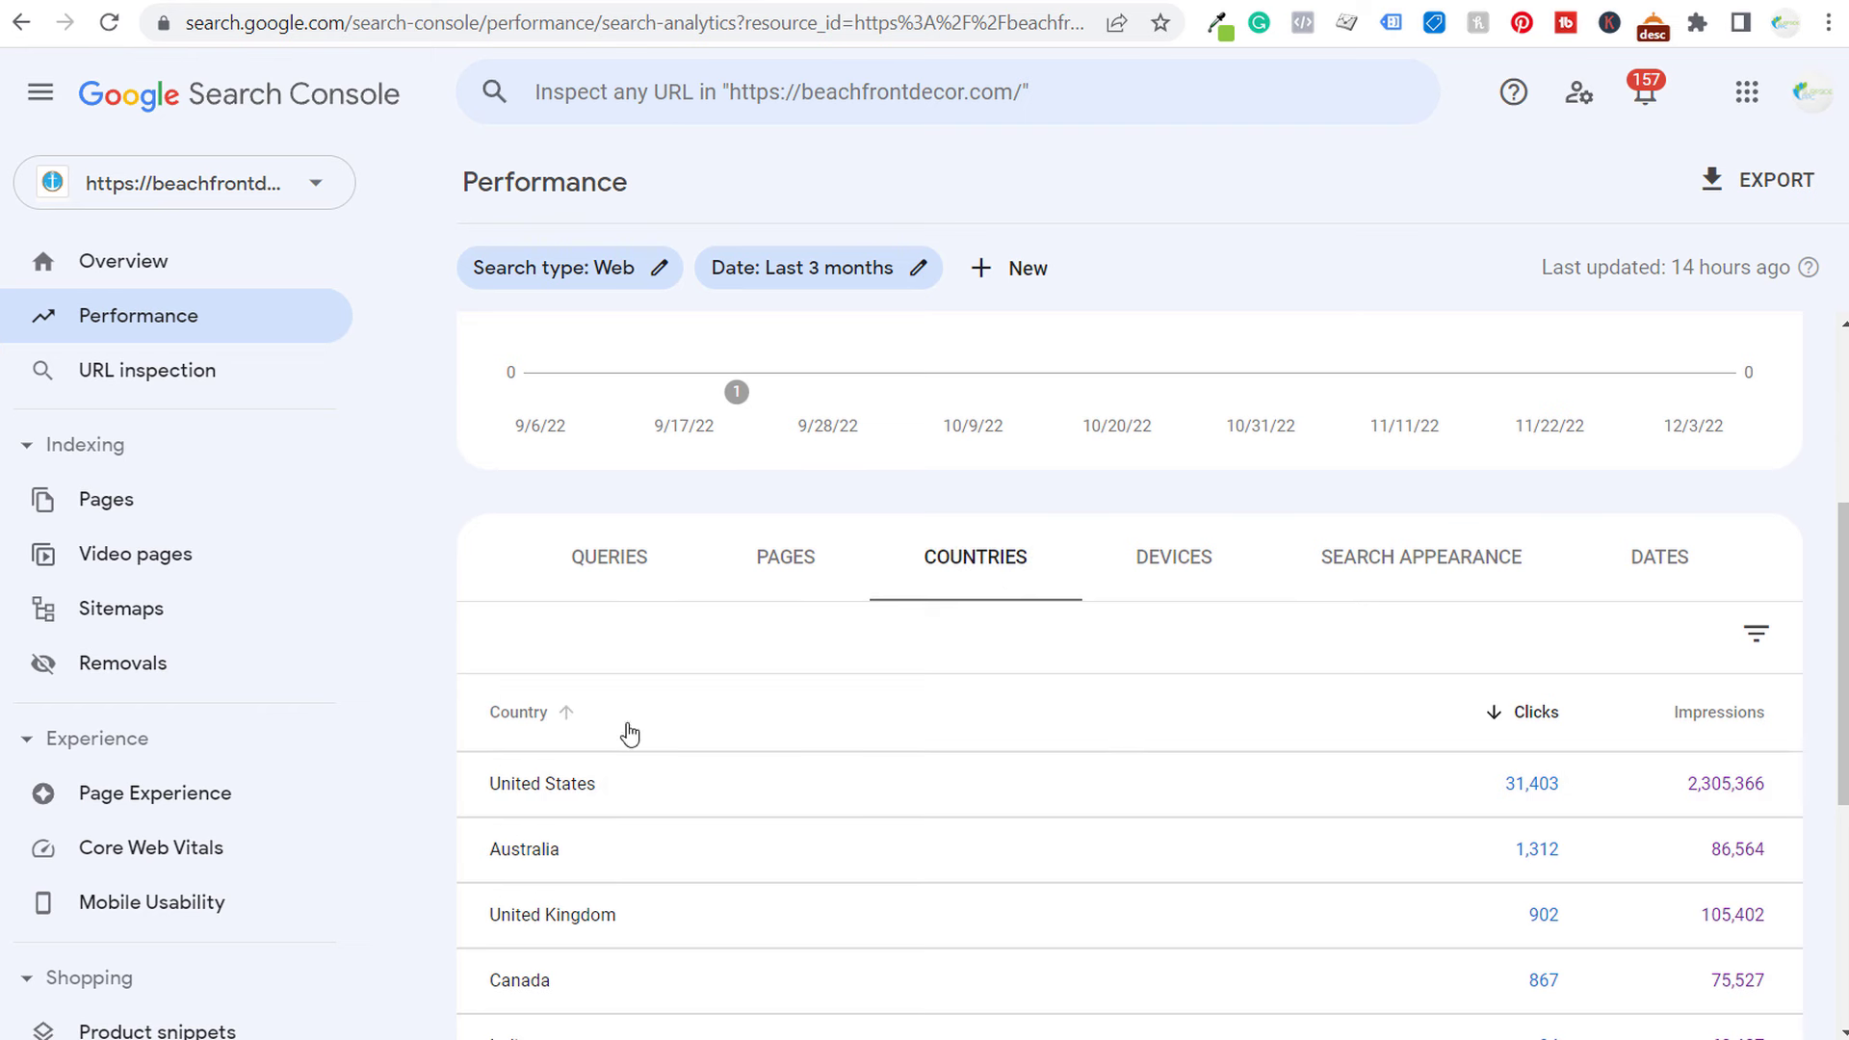
left_click(589, 556)
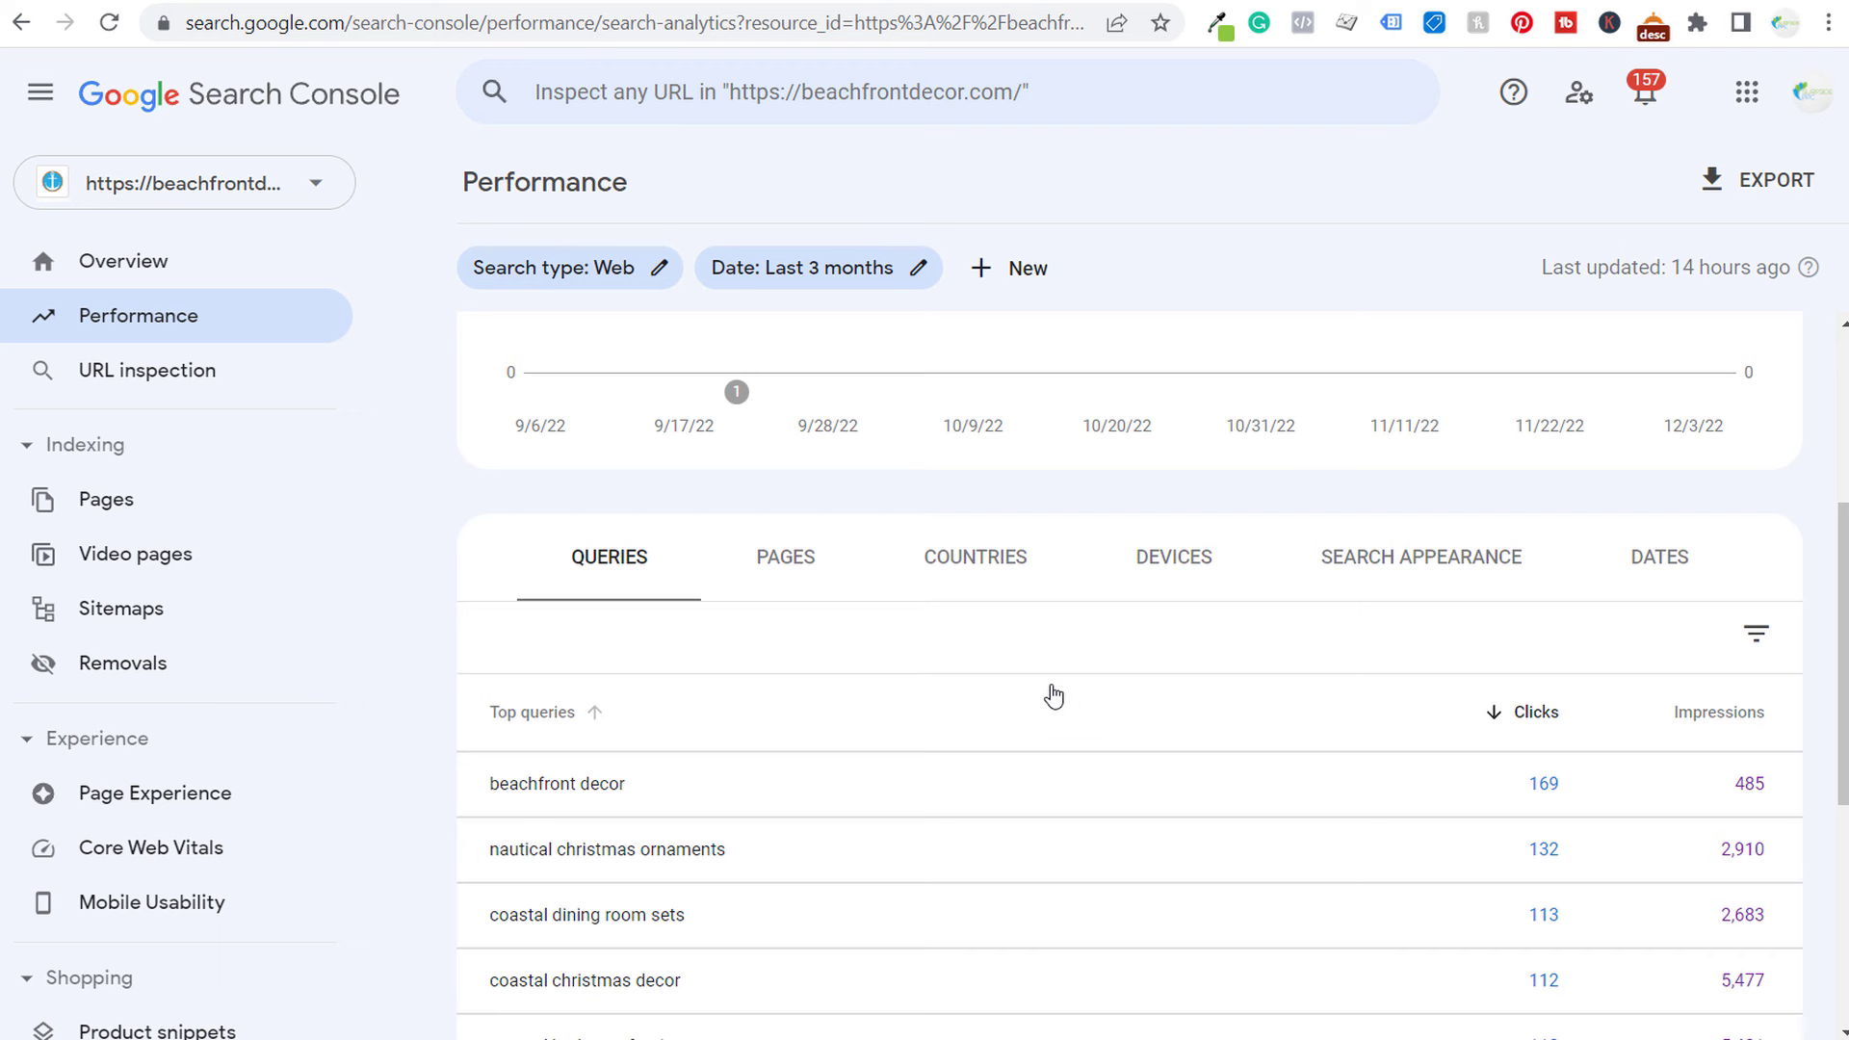
scroll(916, 726, "down", 3)
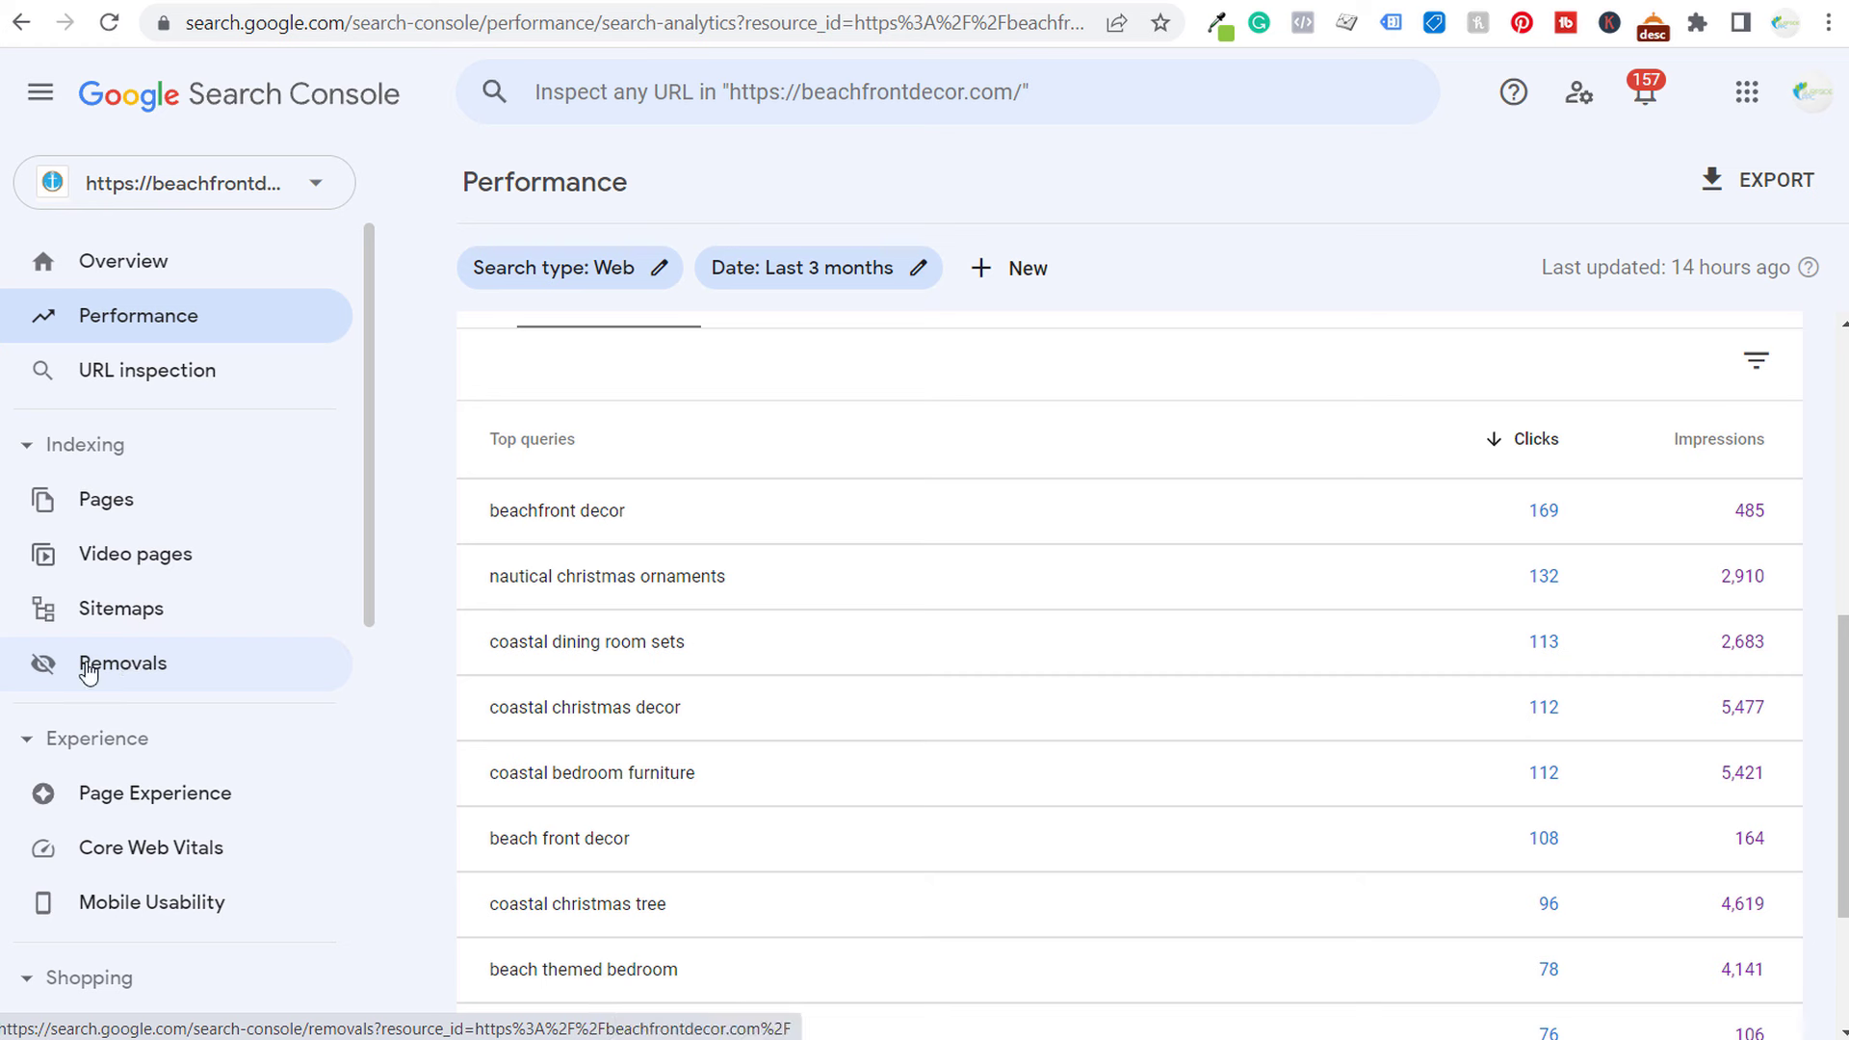
- Expand the Security & Manual Actions and Legacy tools and reports sidebar sections
scroll(166, 530, "down", 4)
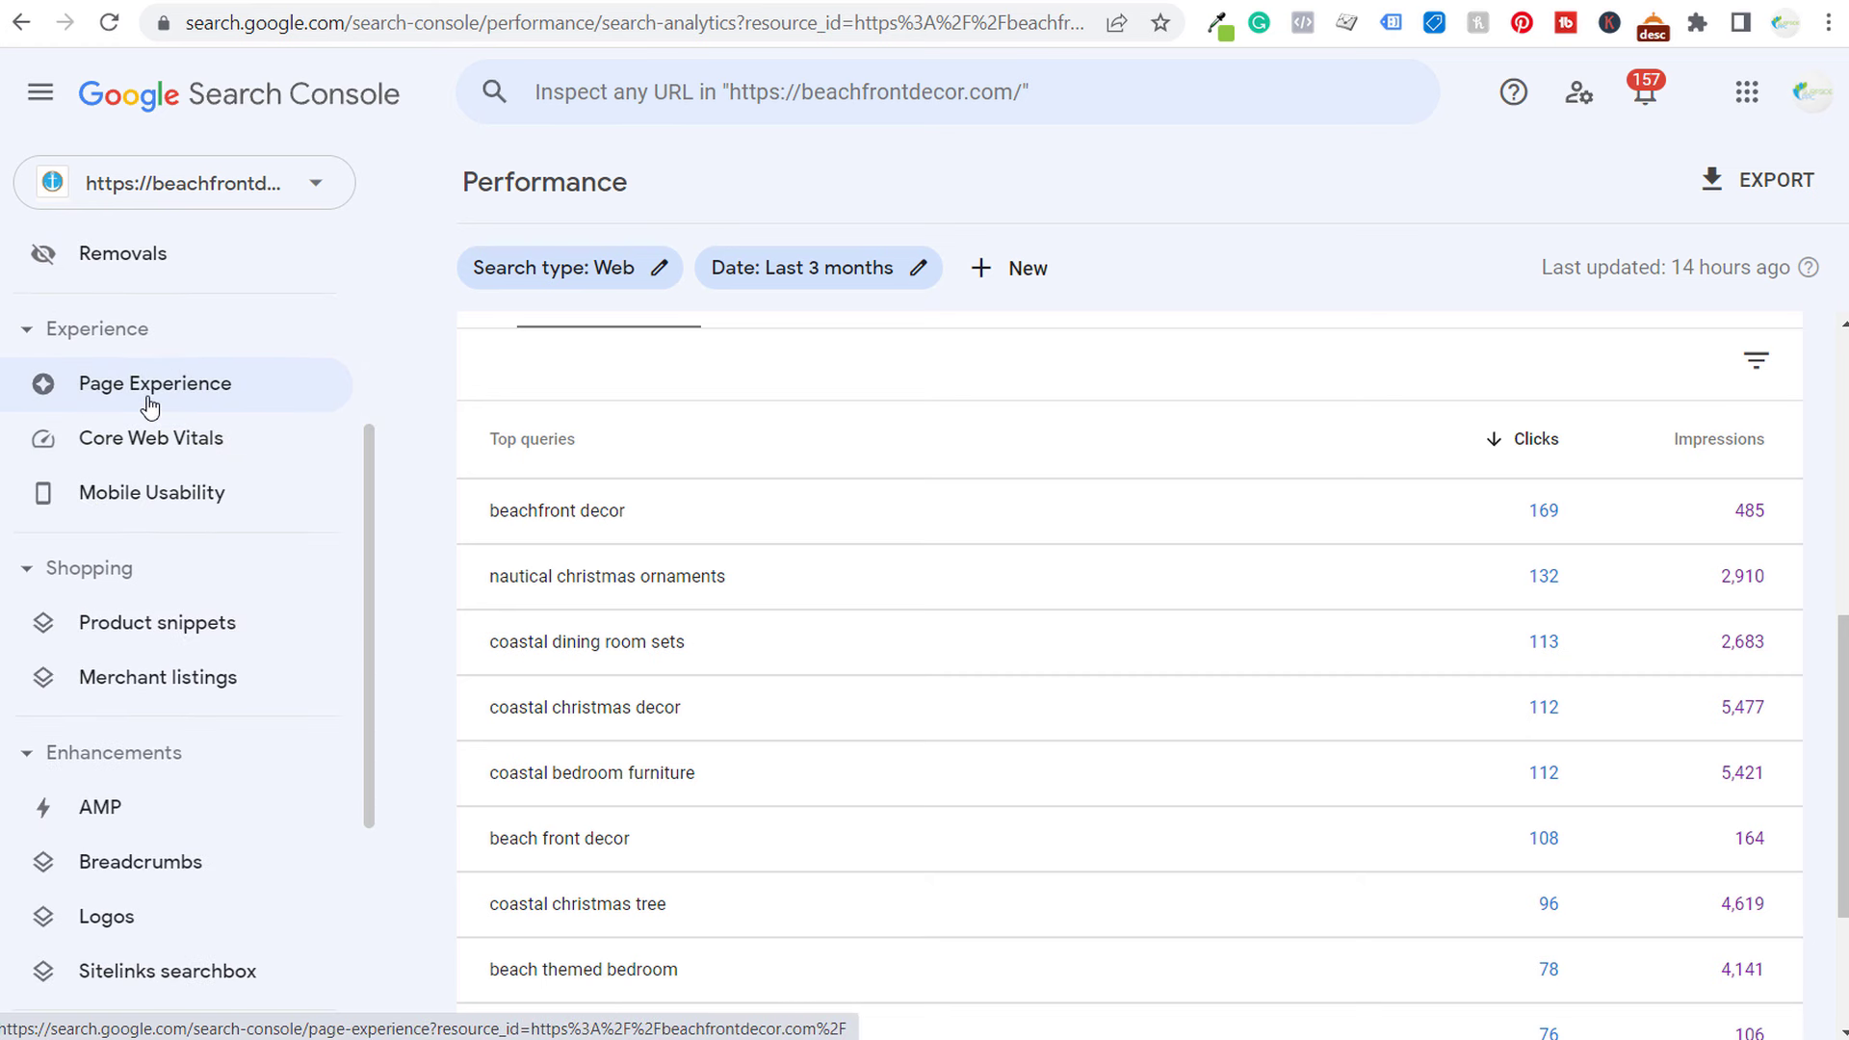
scroll(182, 508, "down", 1)
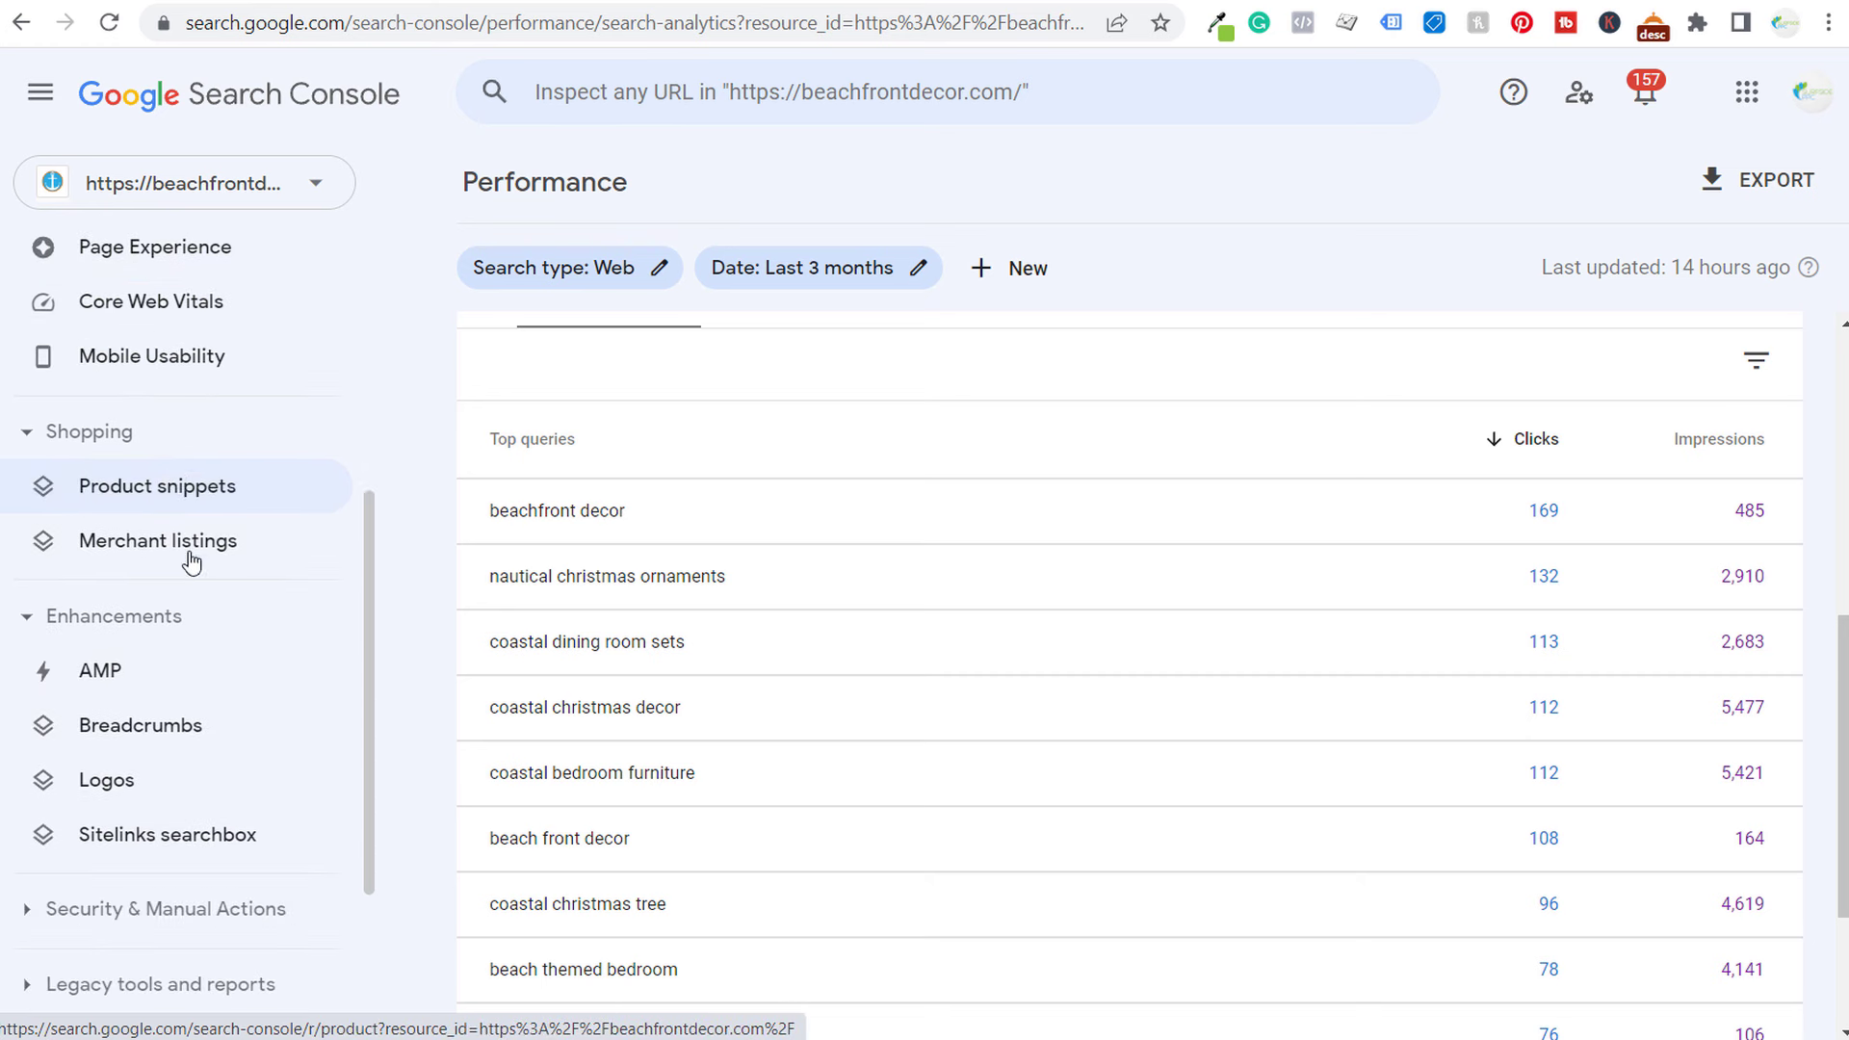
scroll(202, 577, "down", 2)
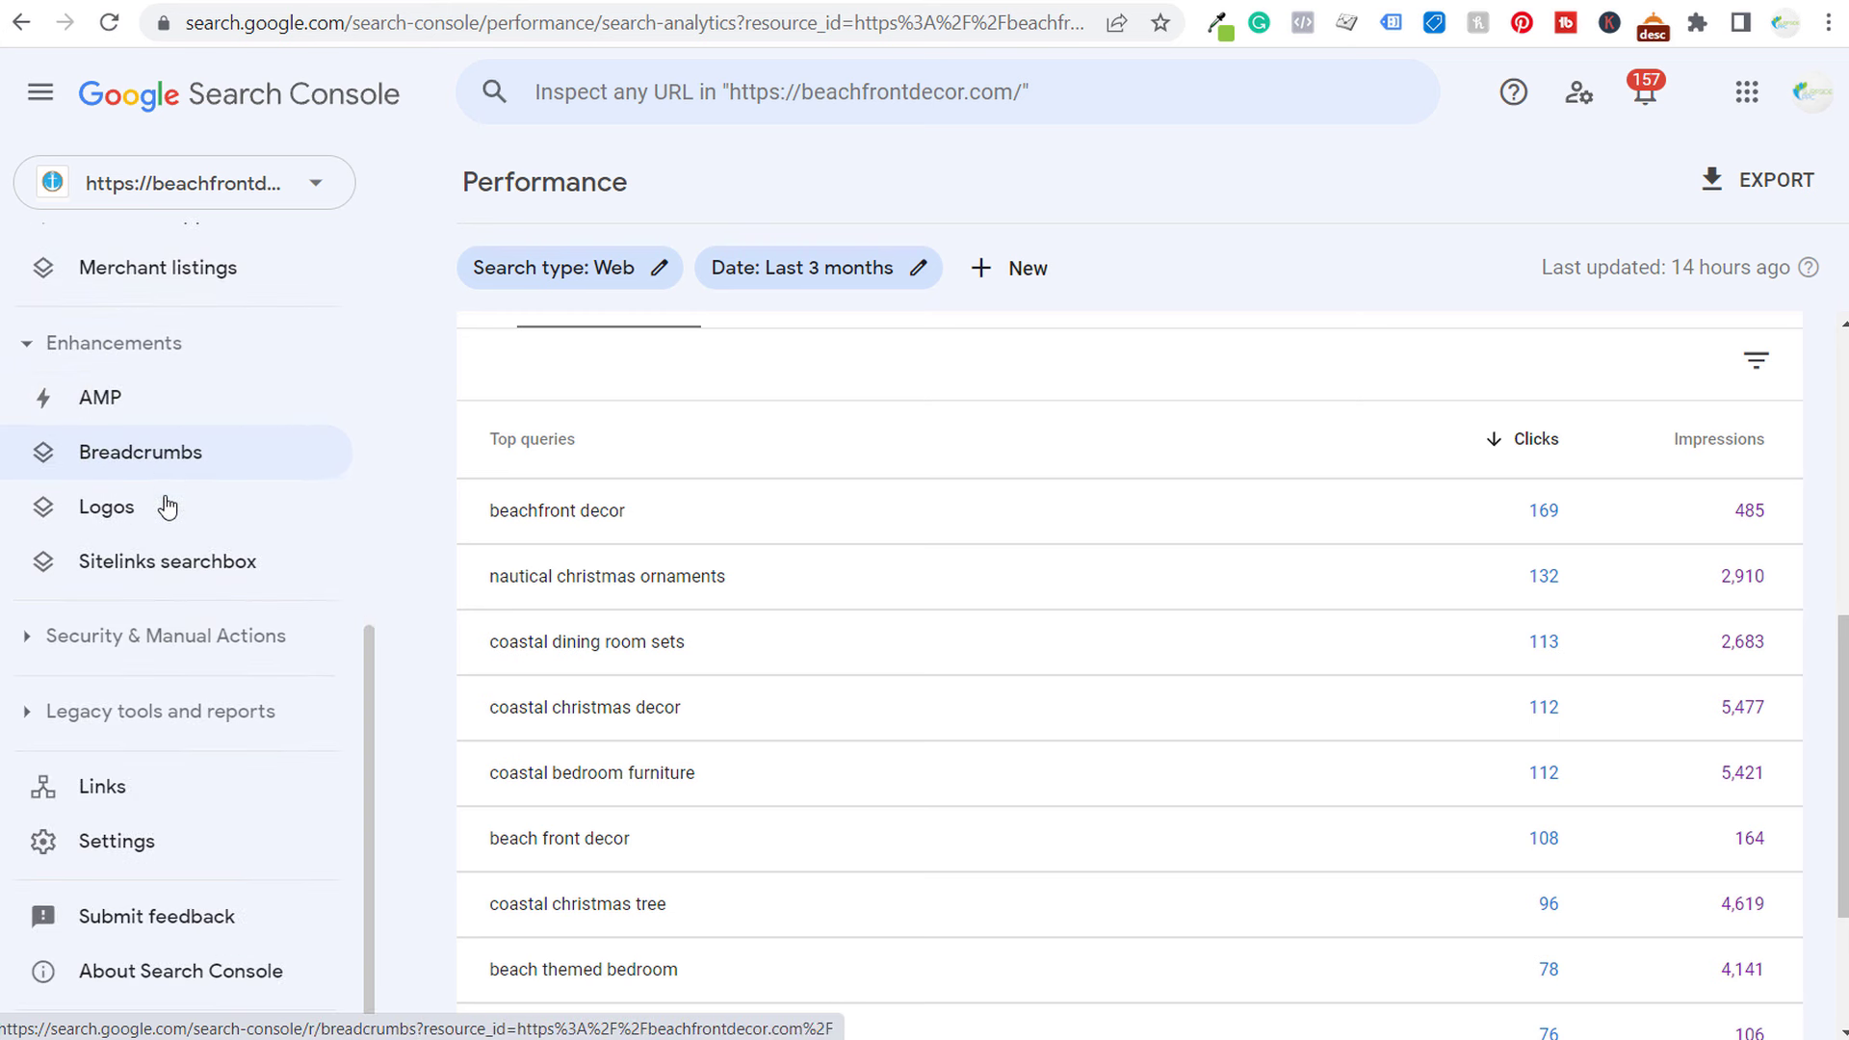
left_click(29, 637)
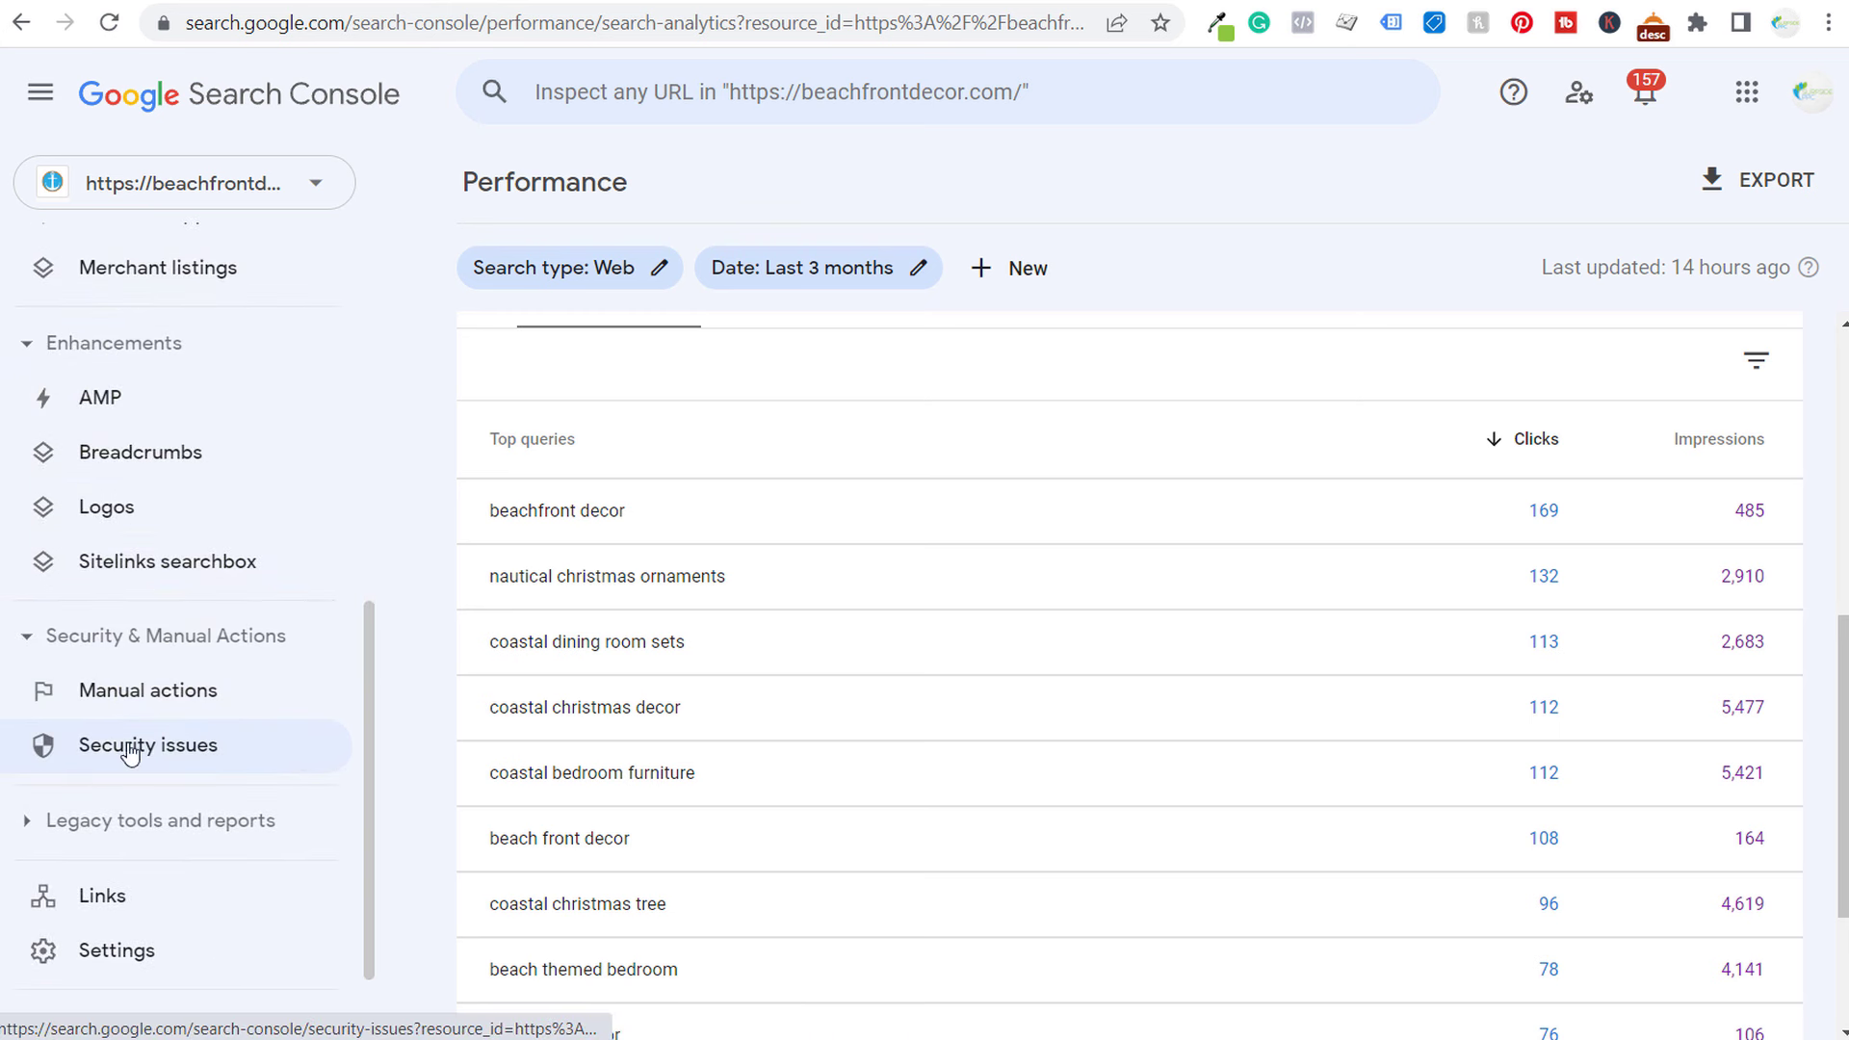
left_click(101, 754)
left_click(123, 821)
scroll(144, 674, "down", 3)
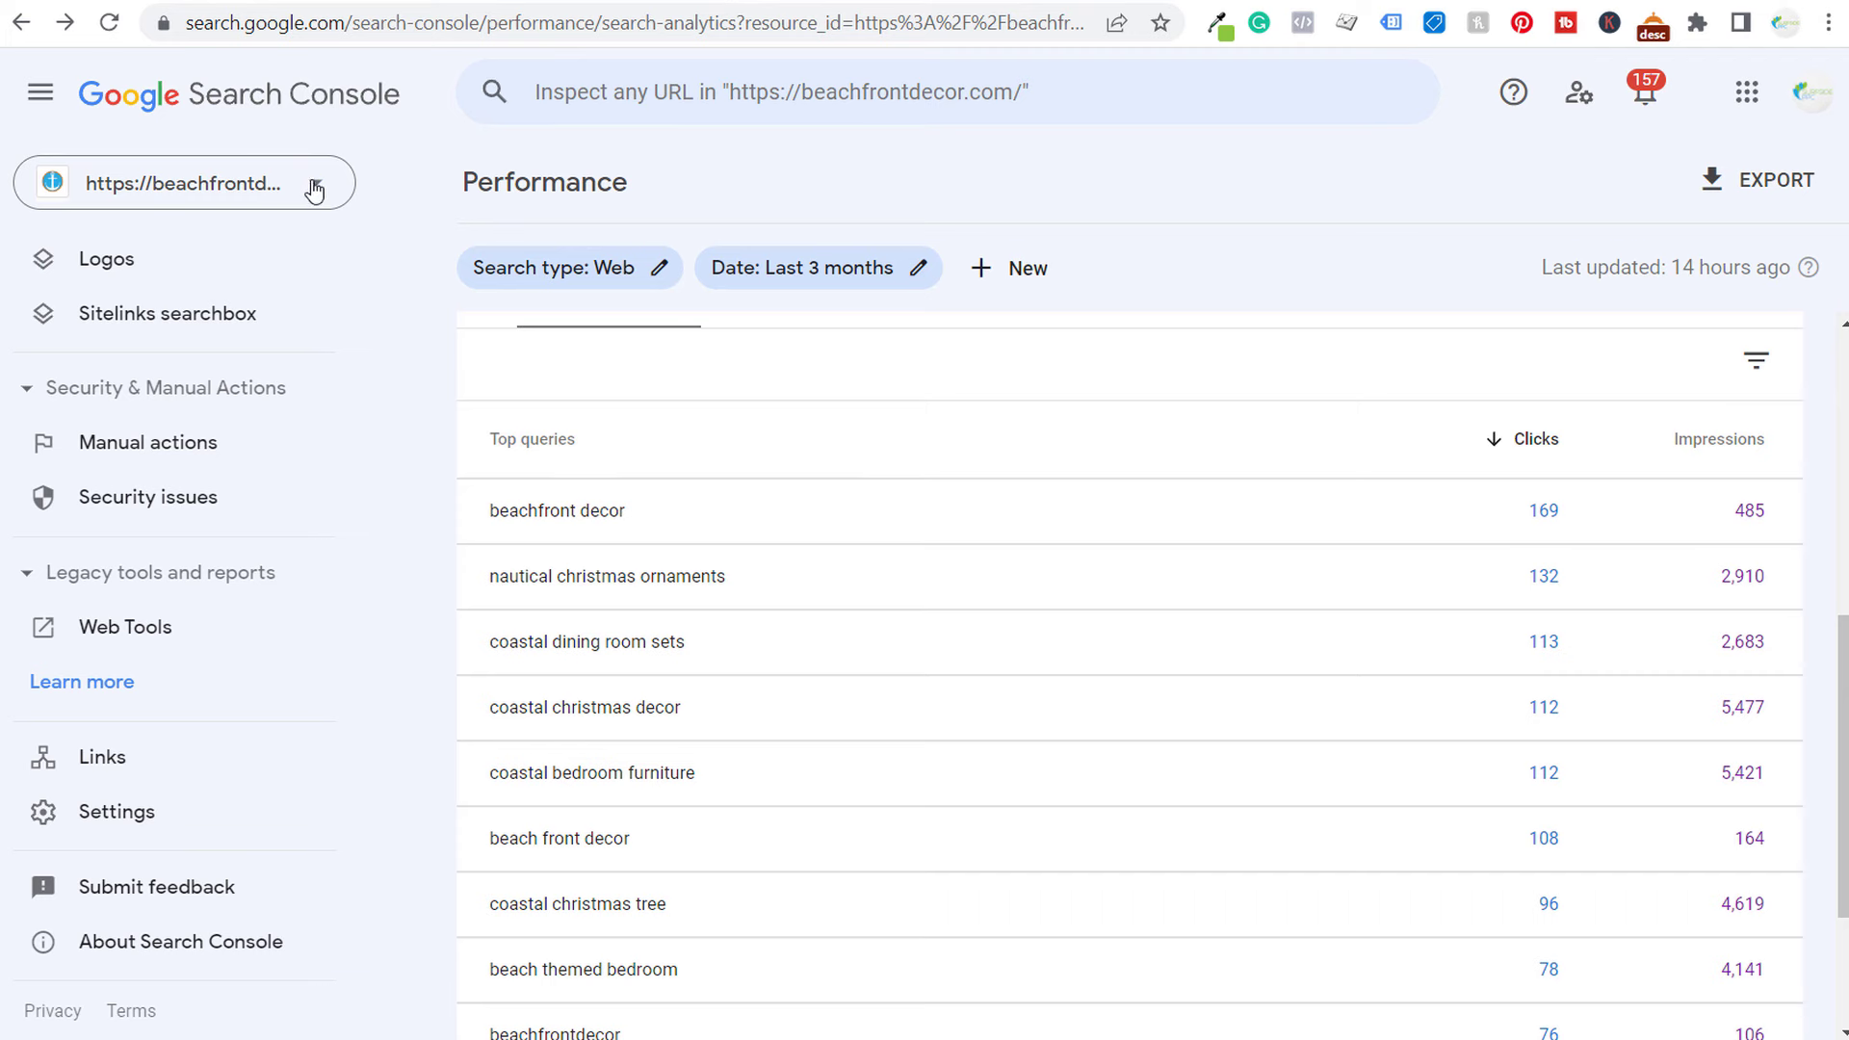
left_click(314, 196)
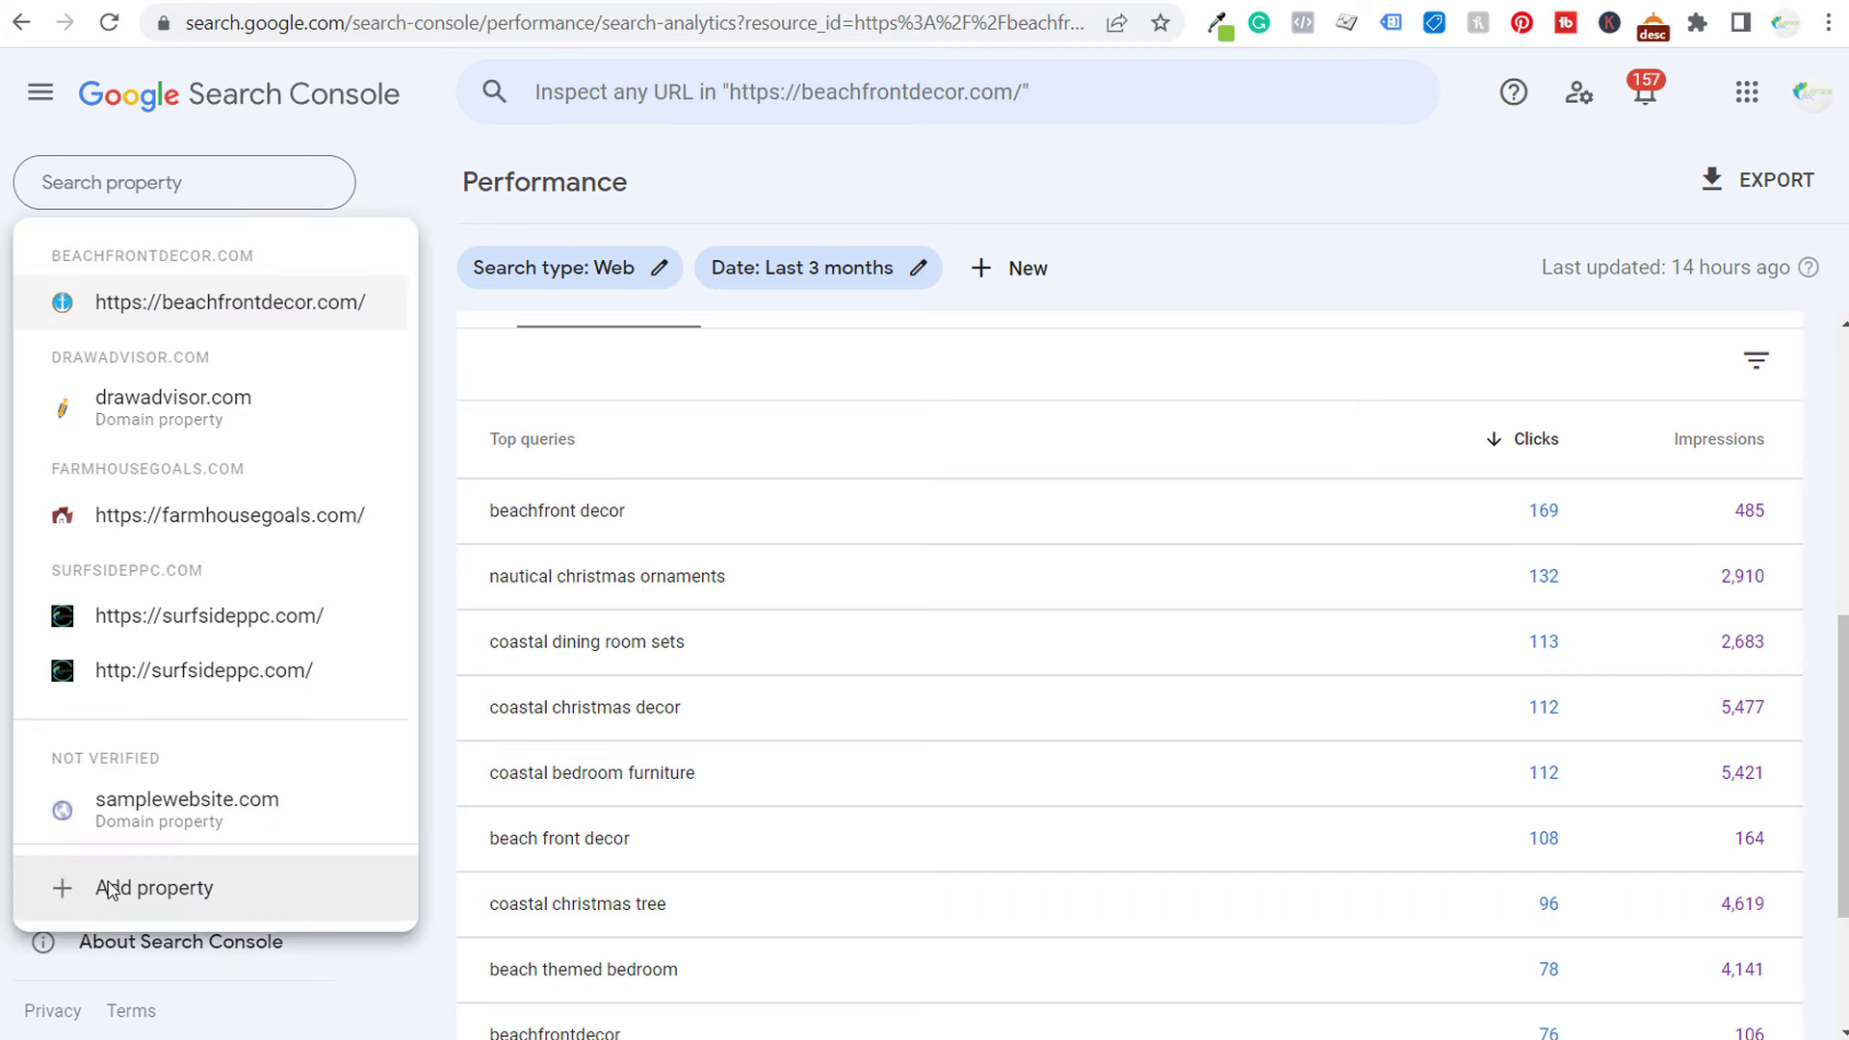
left_click(111, 888)
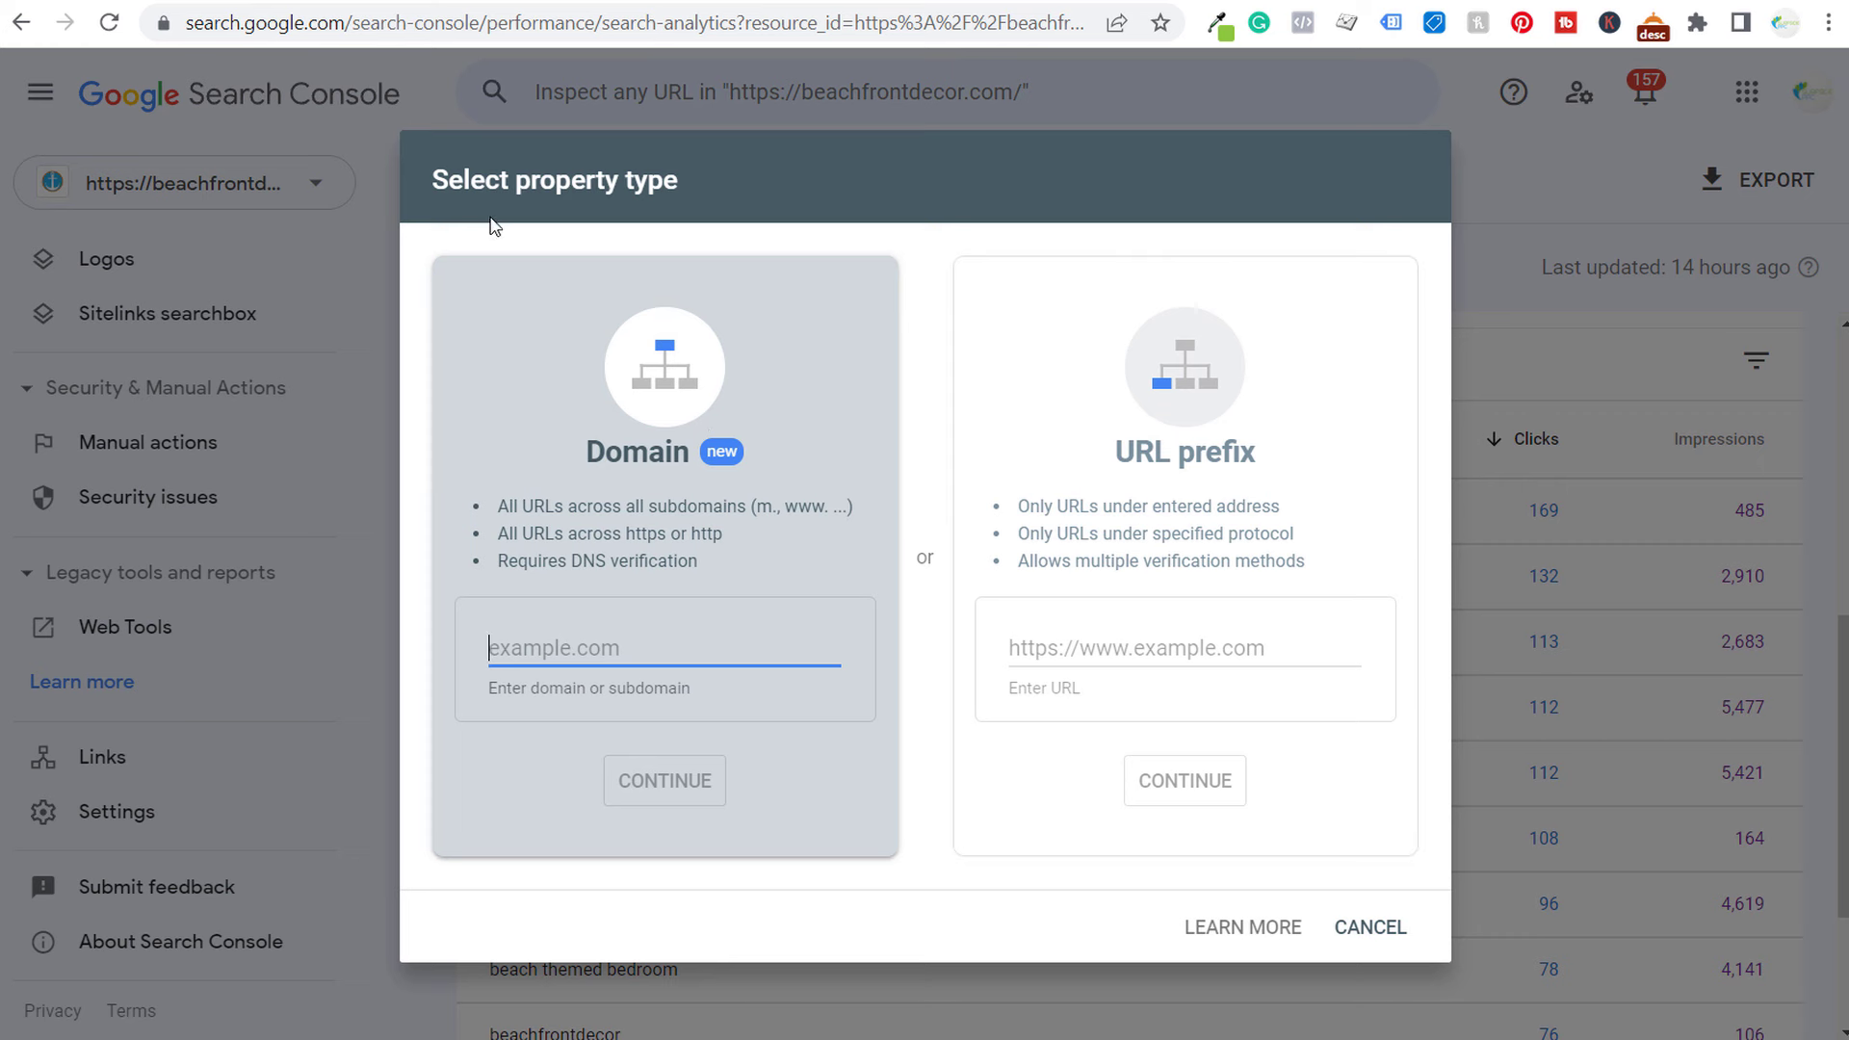
left_click(1383, 929)
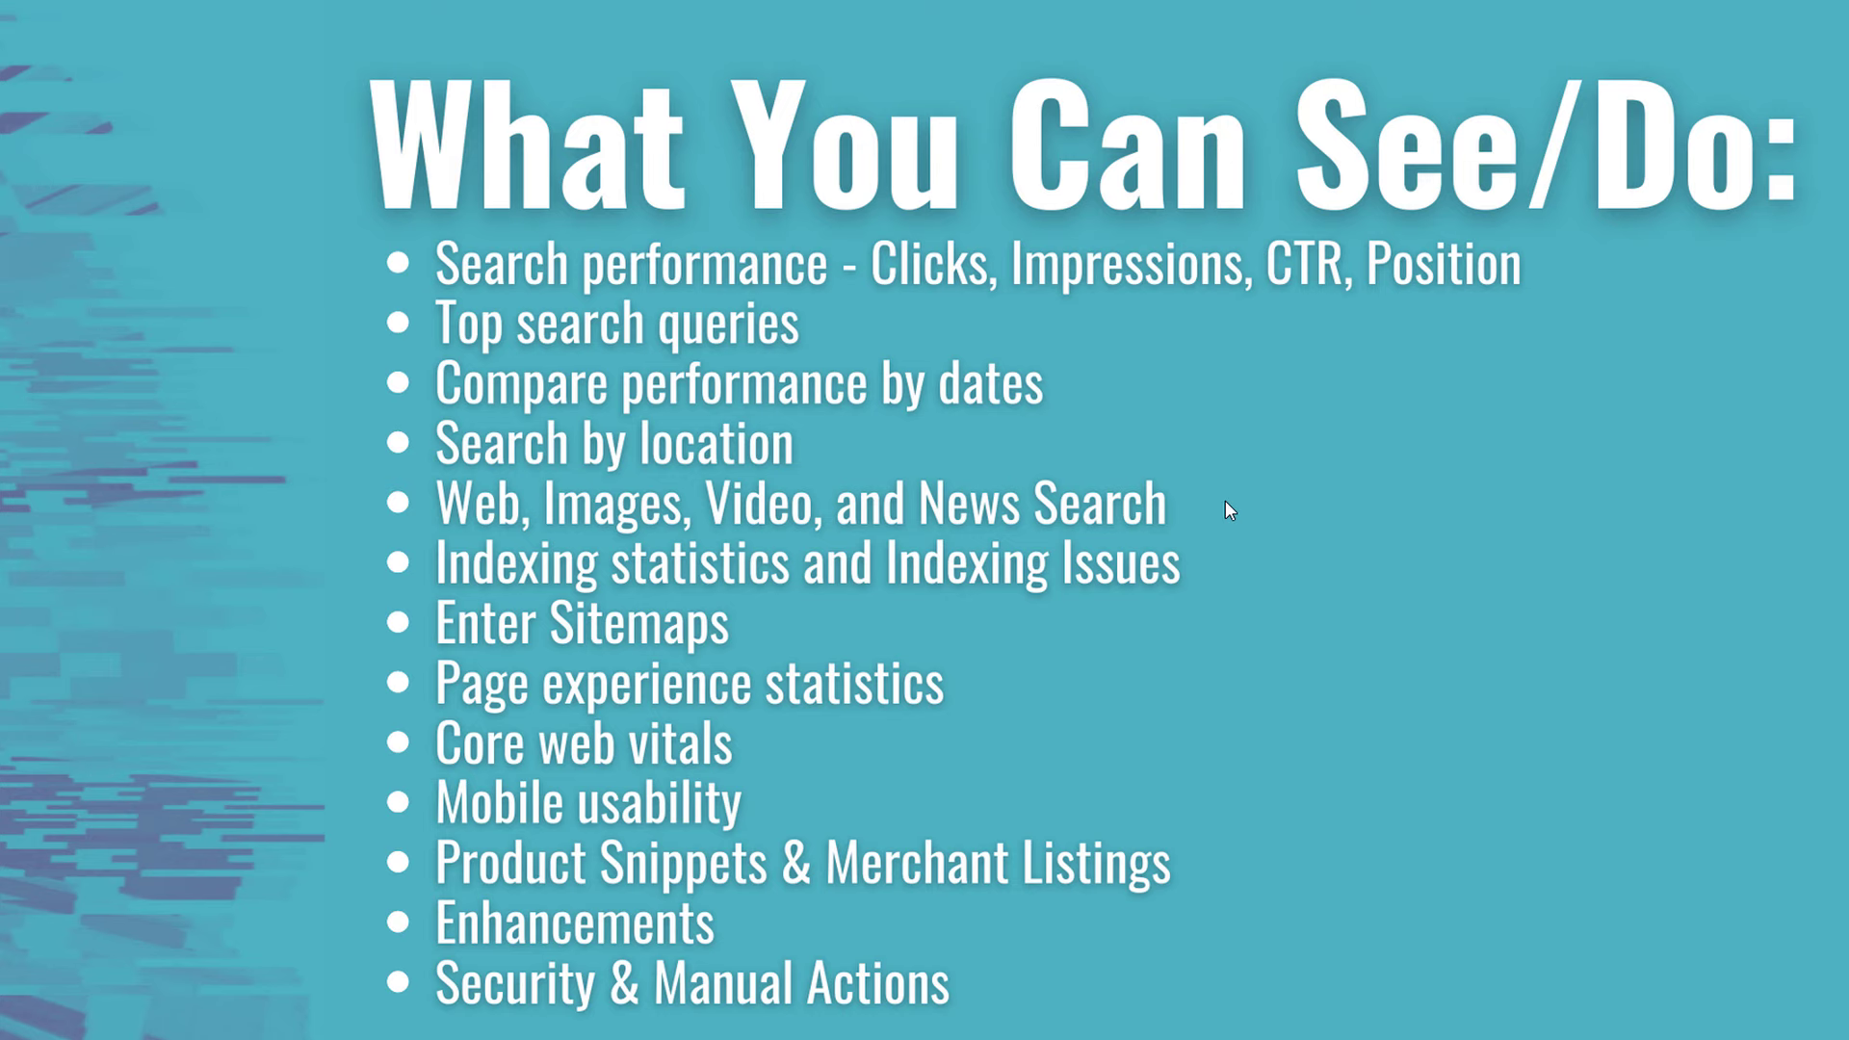
key("Right")
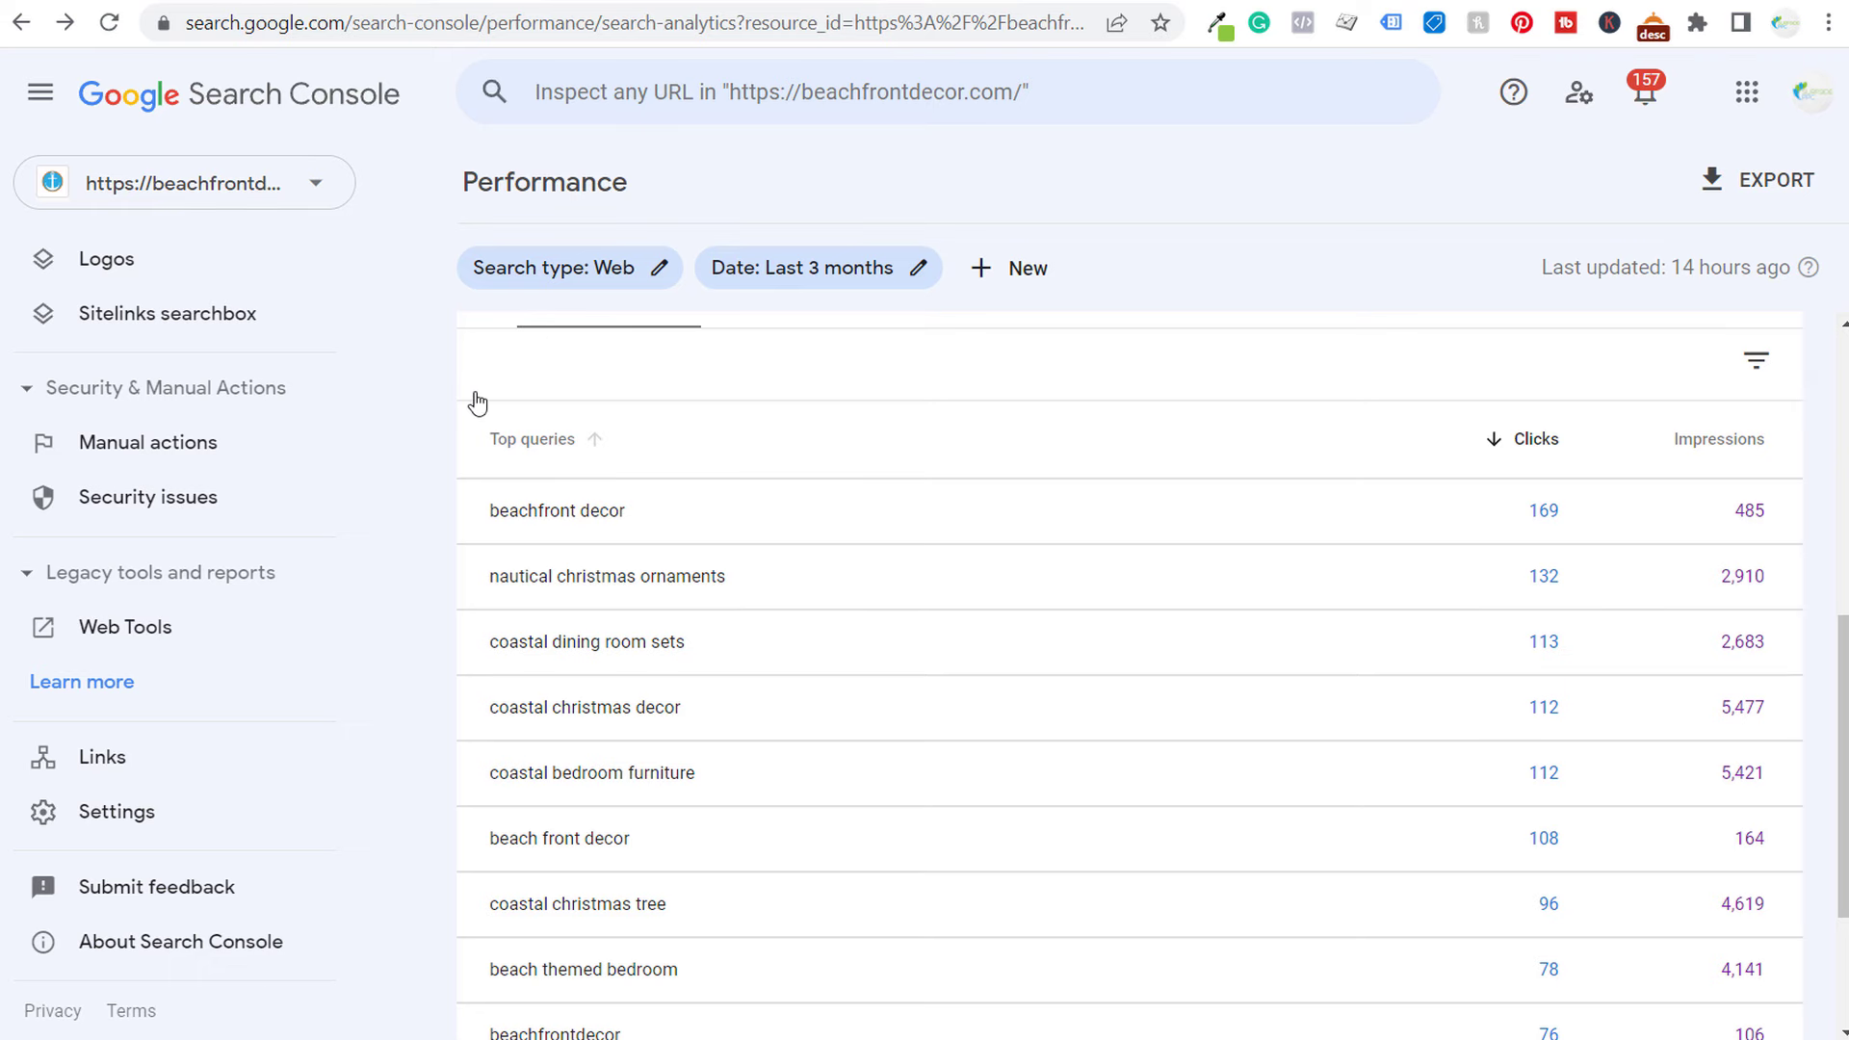
- Add the Average CTR and Average position metrics to the report
scroll(1023, 466, "up", 5)
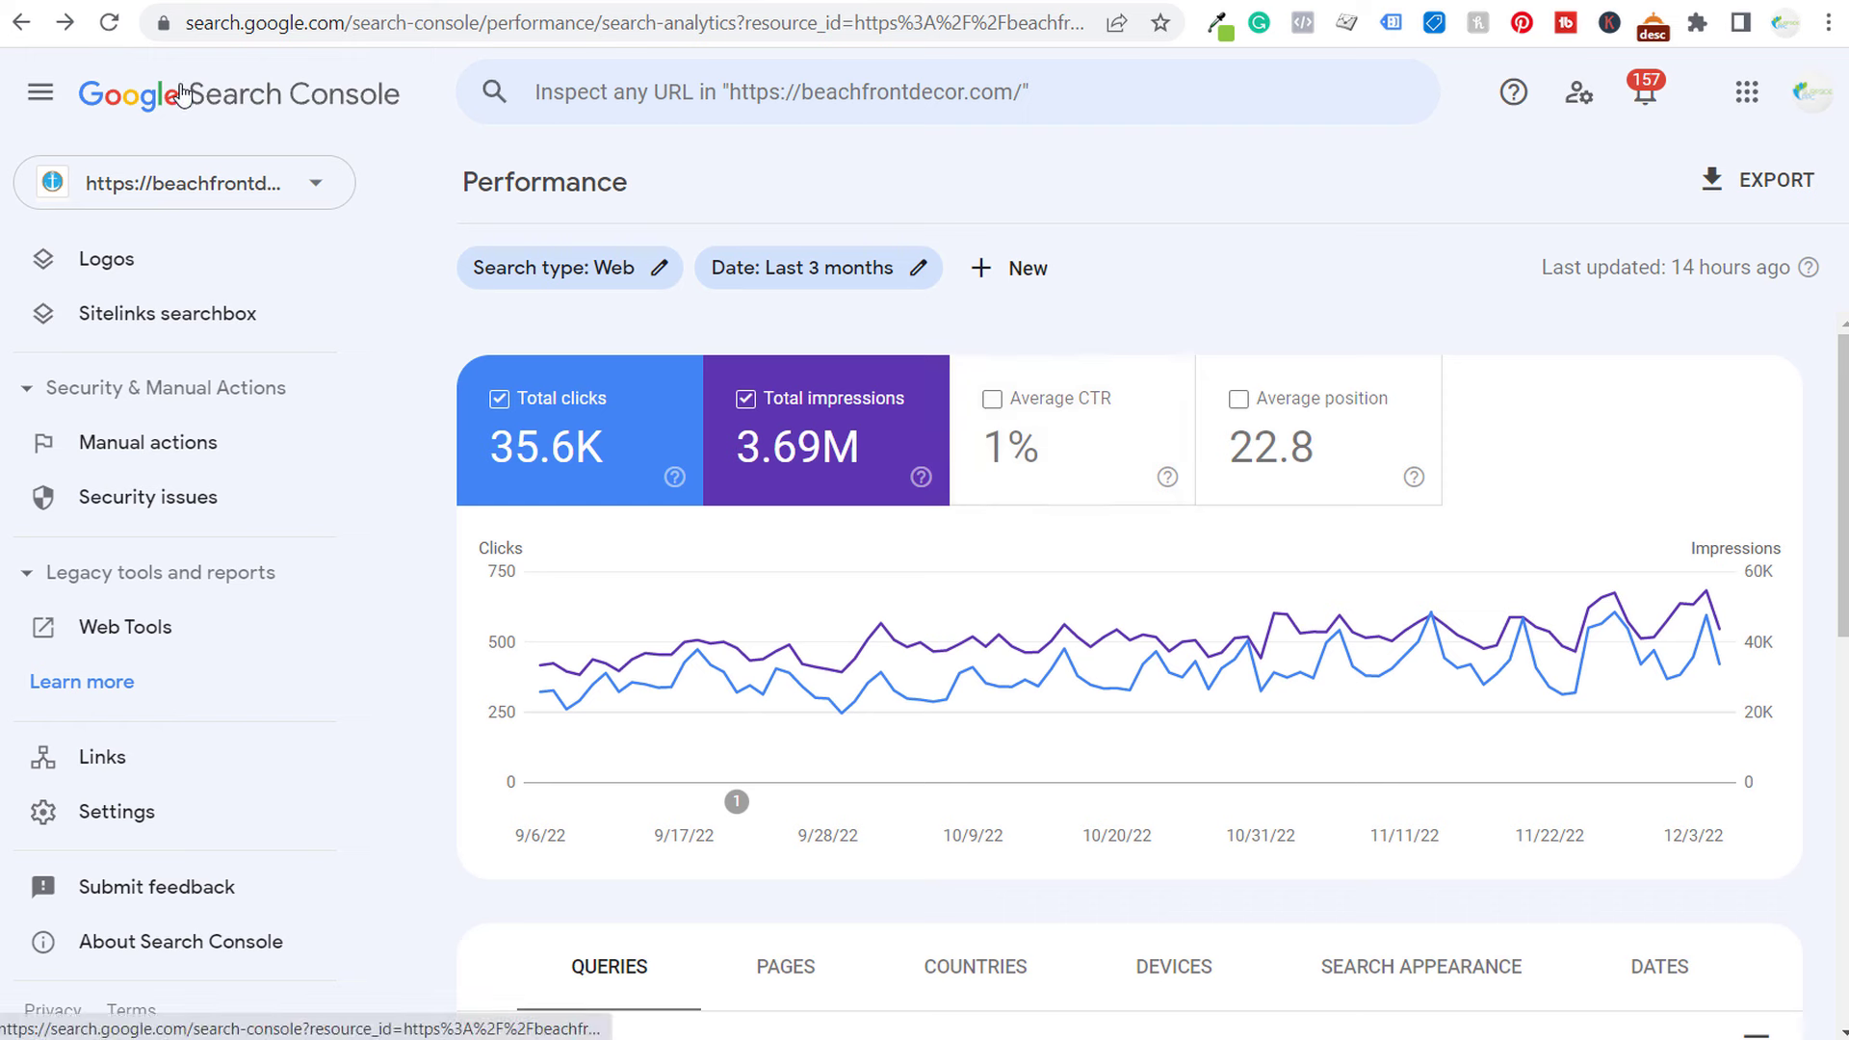
scroll(145, 496, "up", 10)
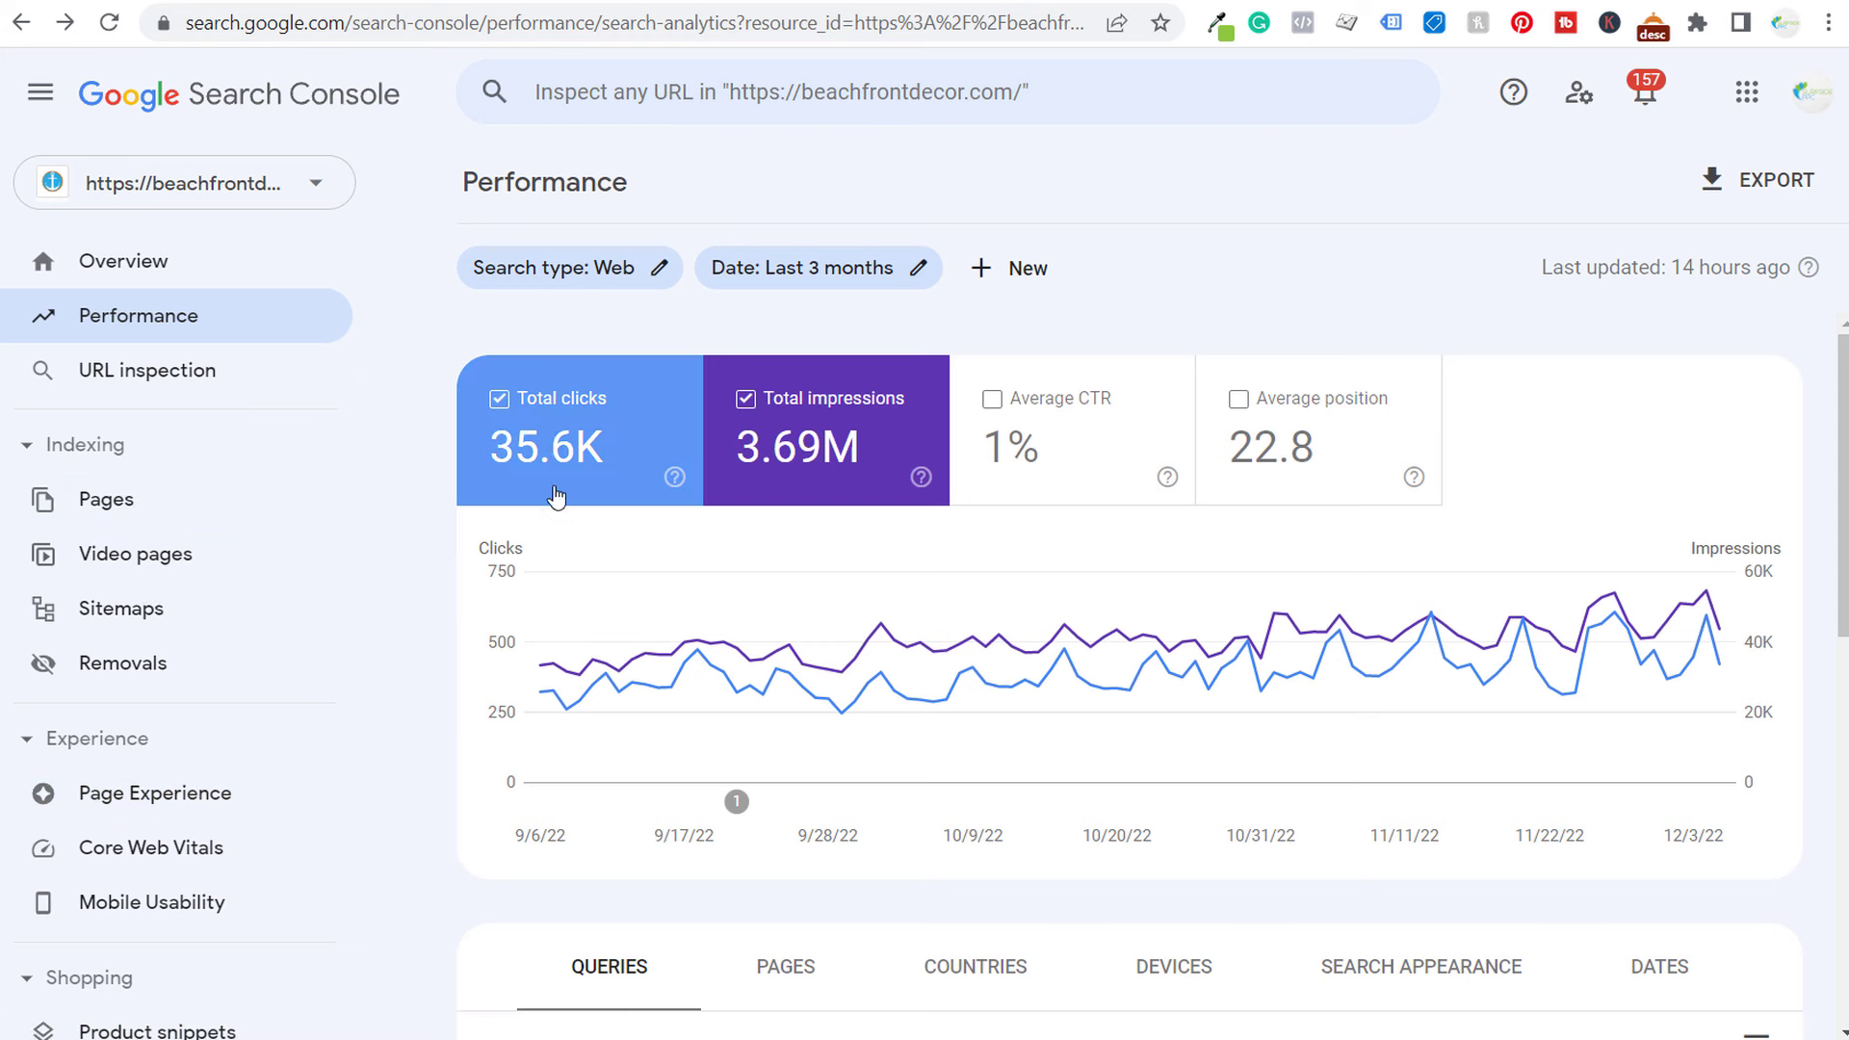
scroll(751, 488, "down", 4)
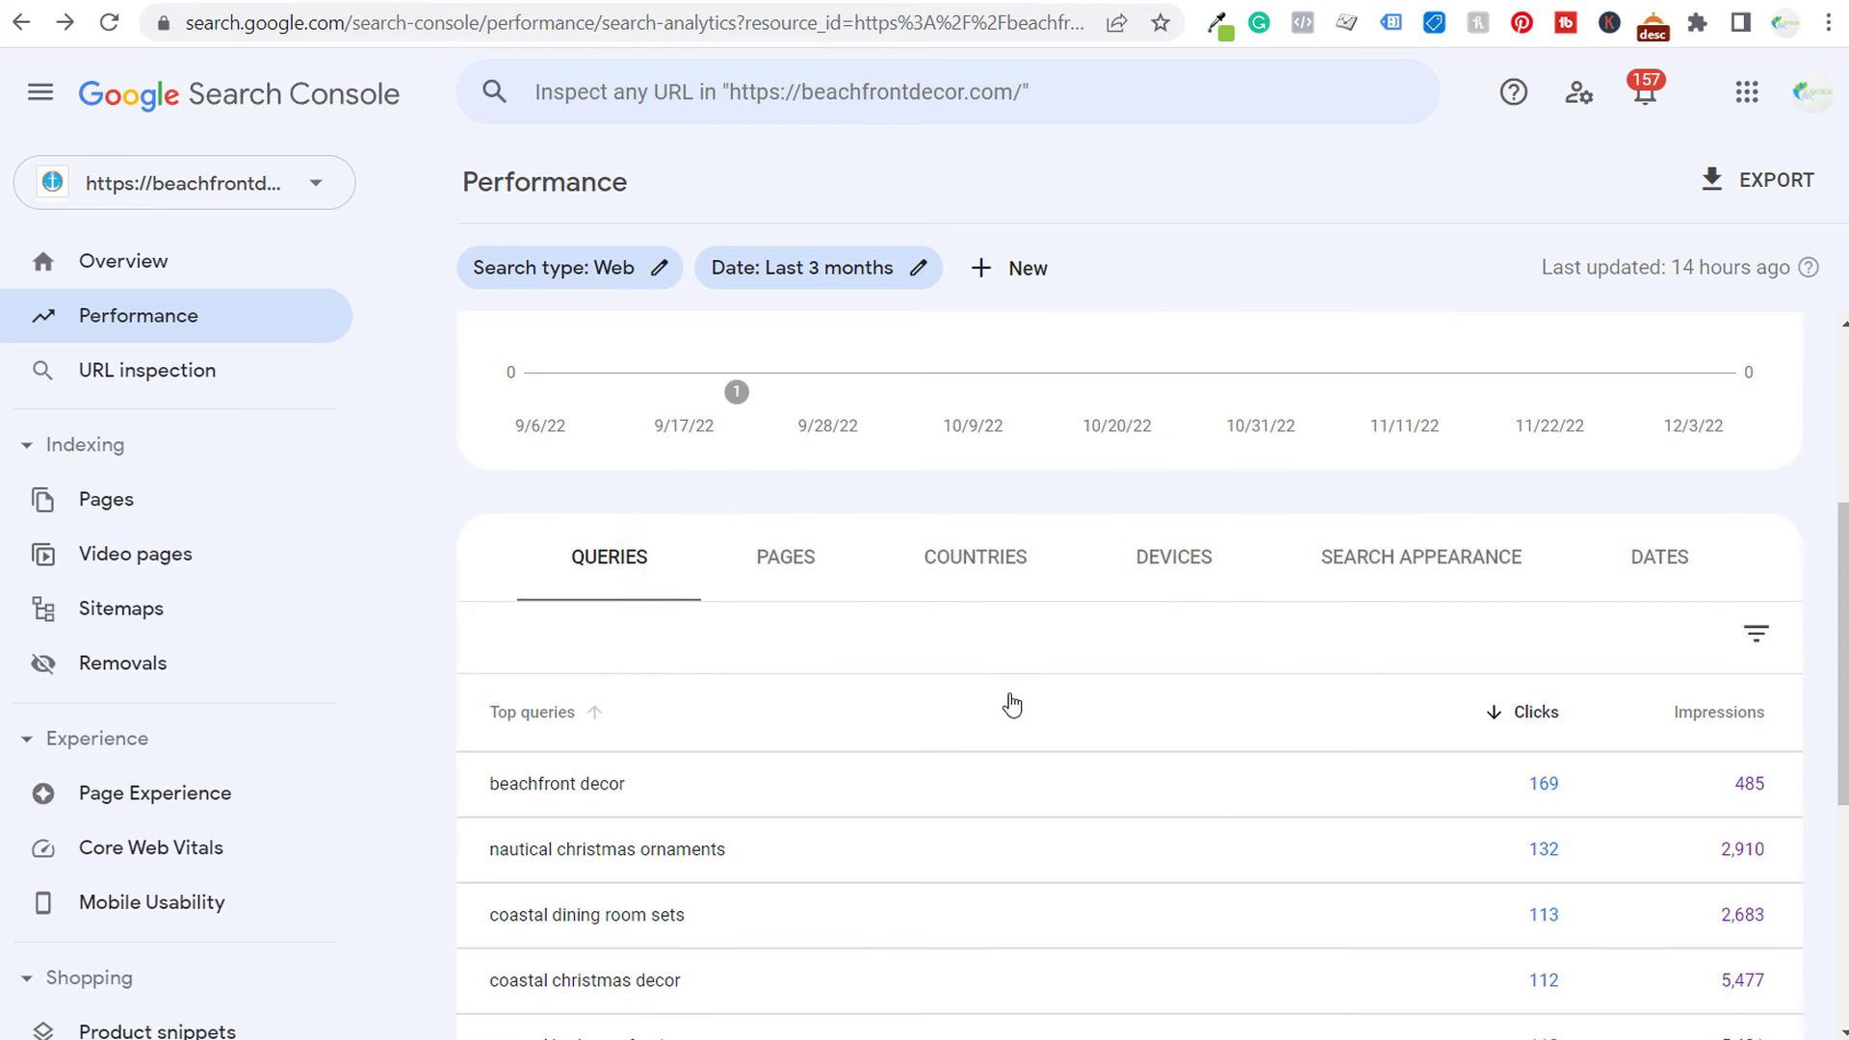
scroll(1011, 701, "down", 3)
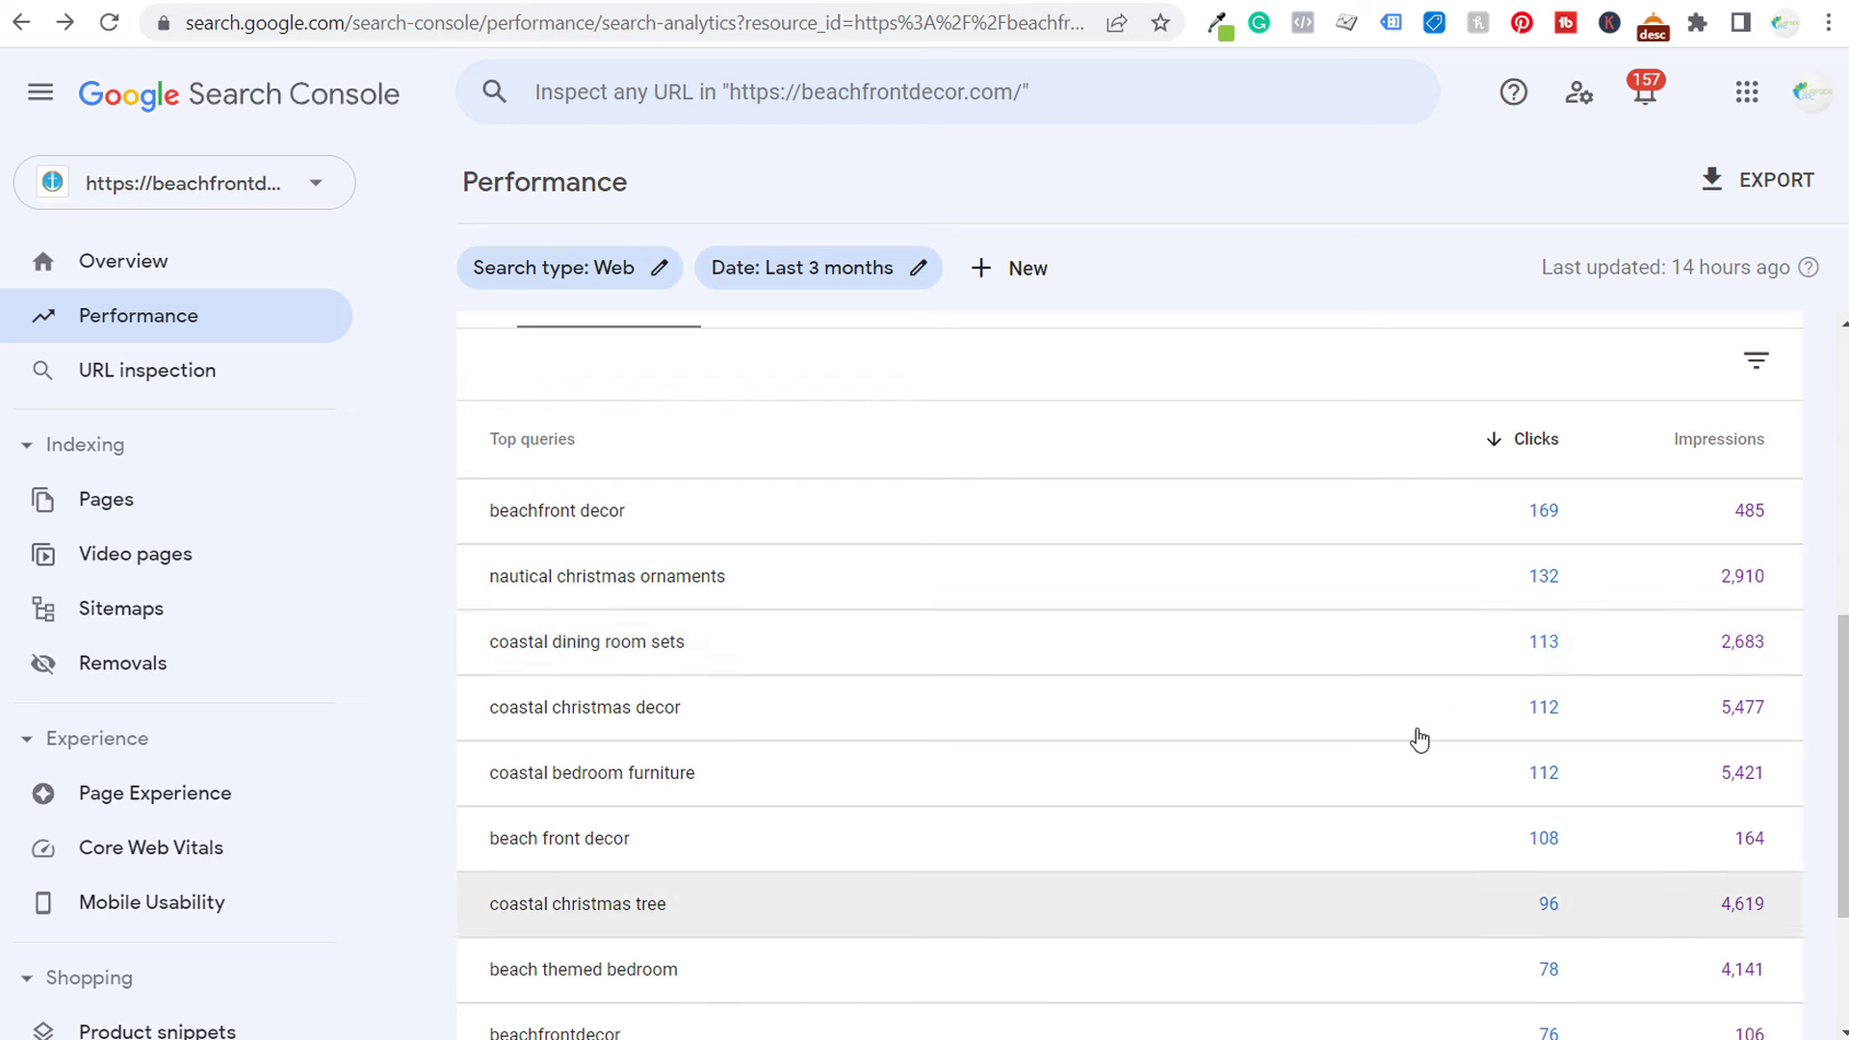
scroll(1238, 672, "up", 6)
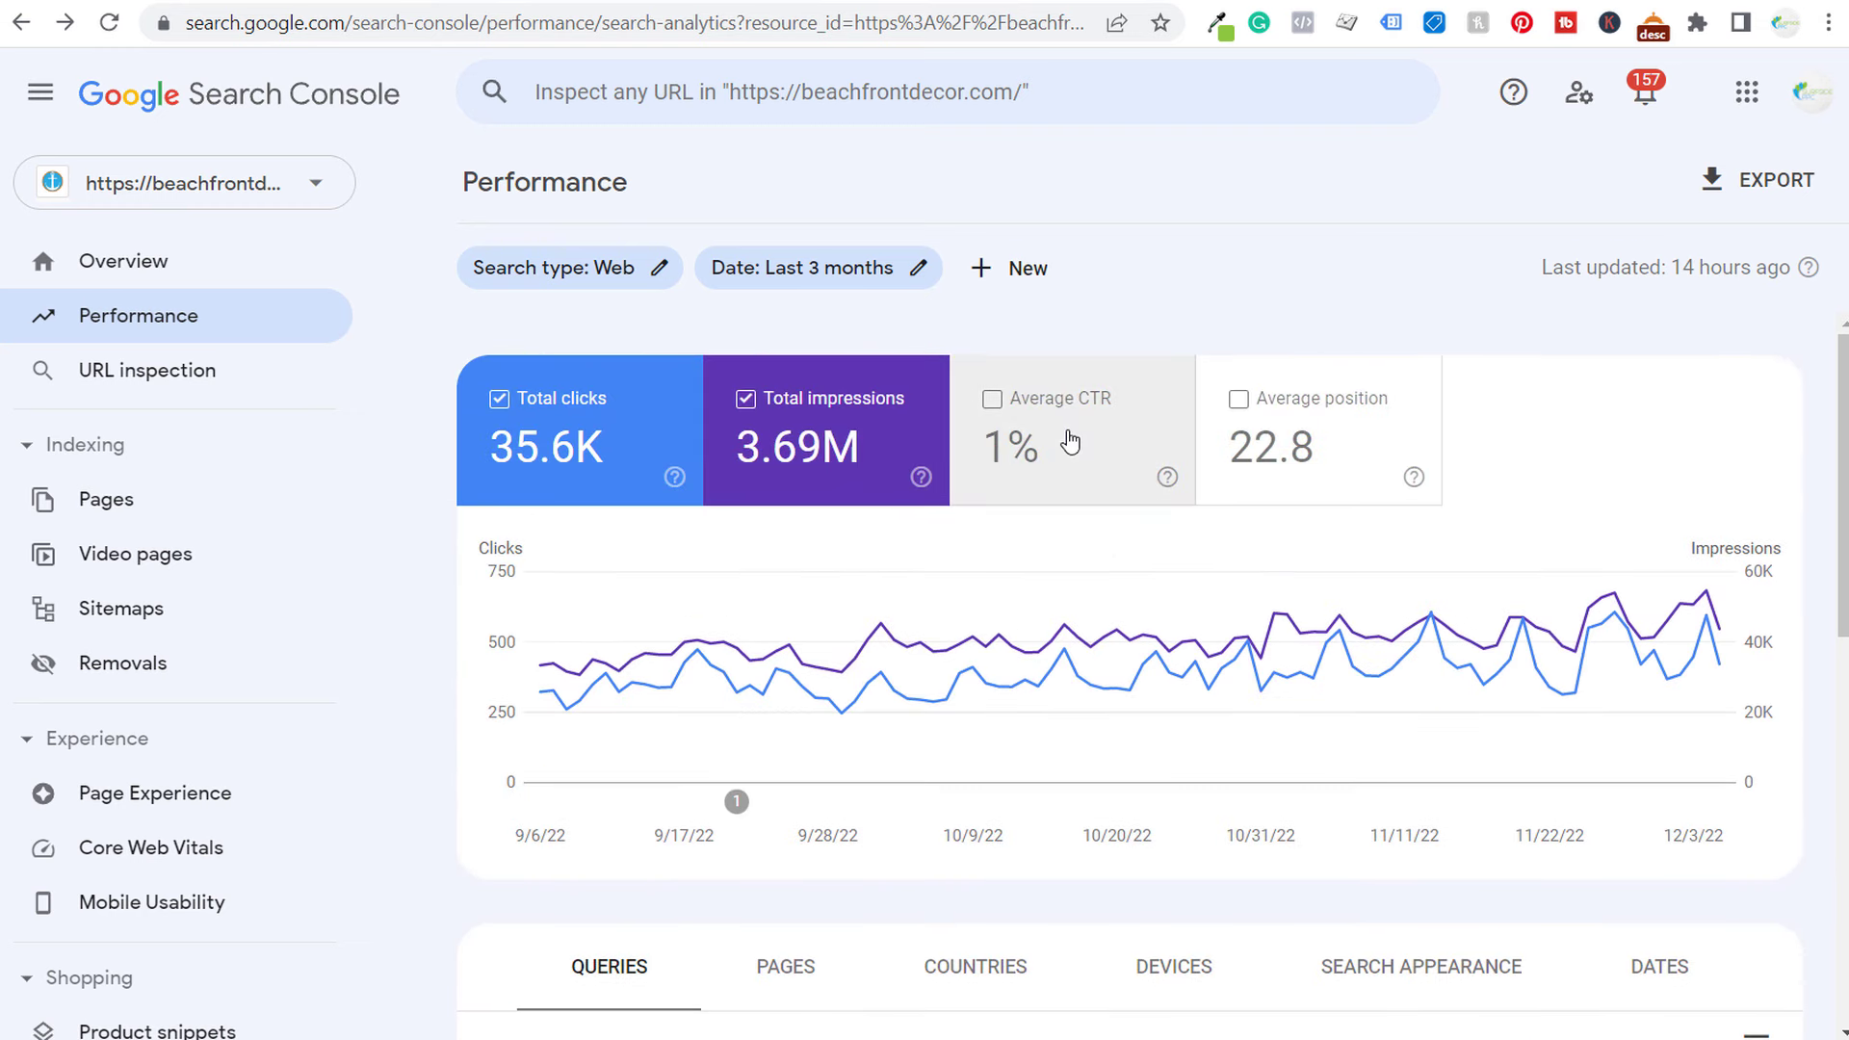
left_click(1069, 442)
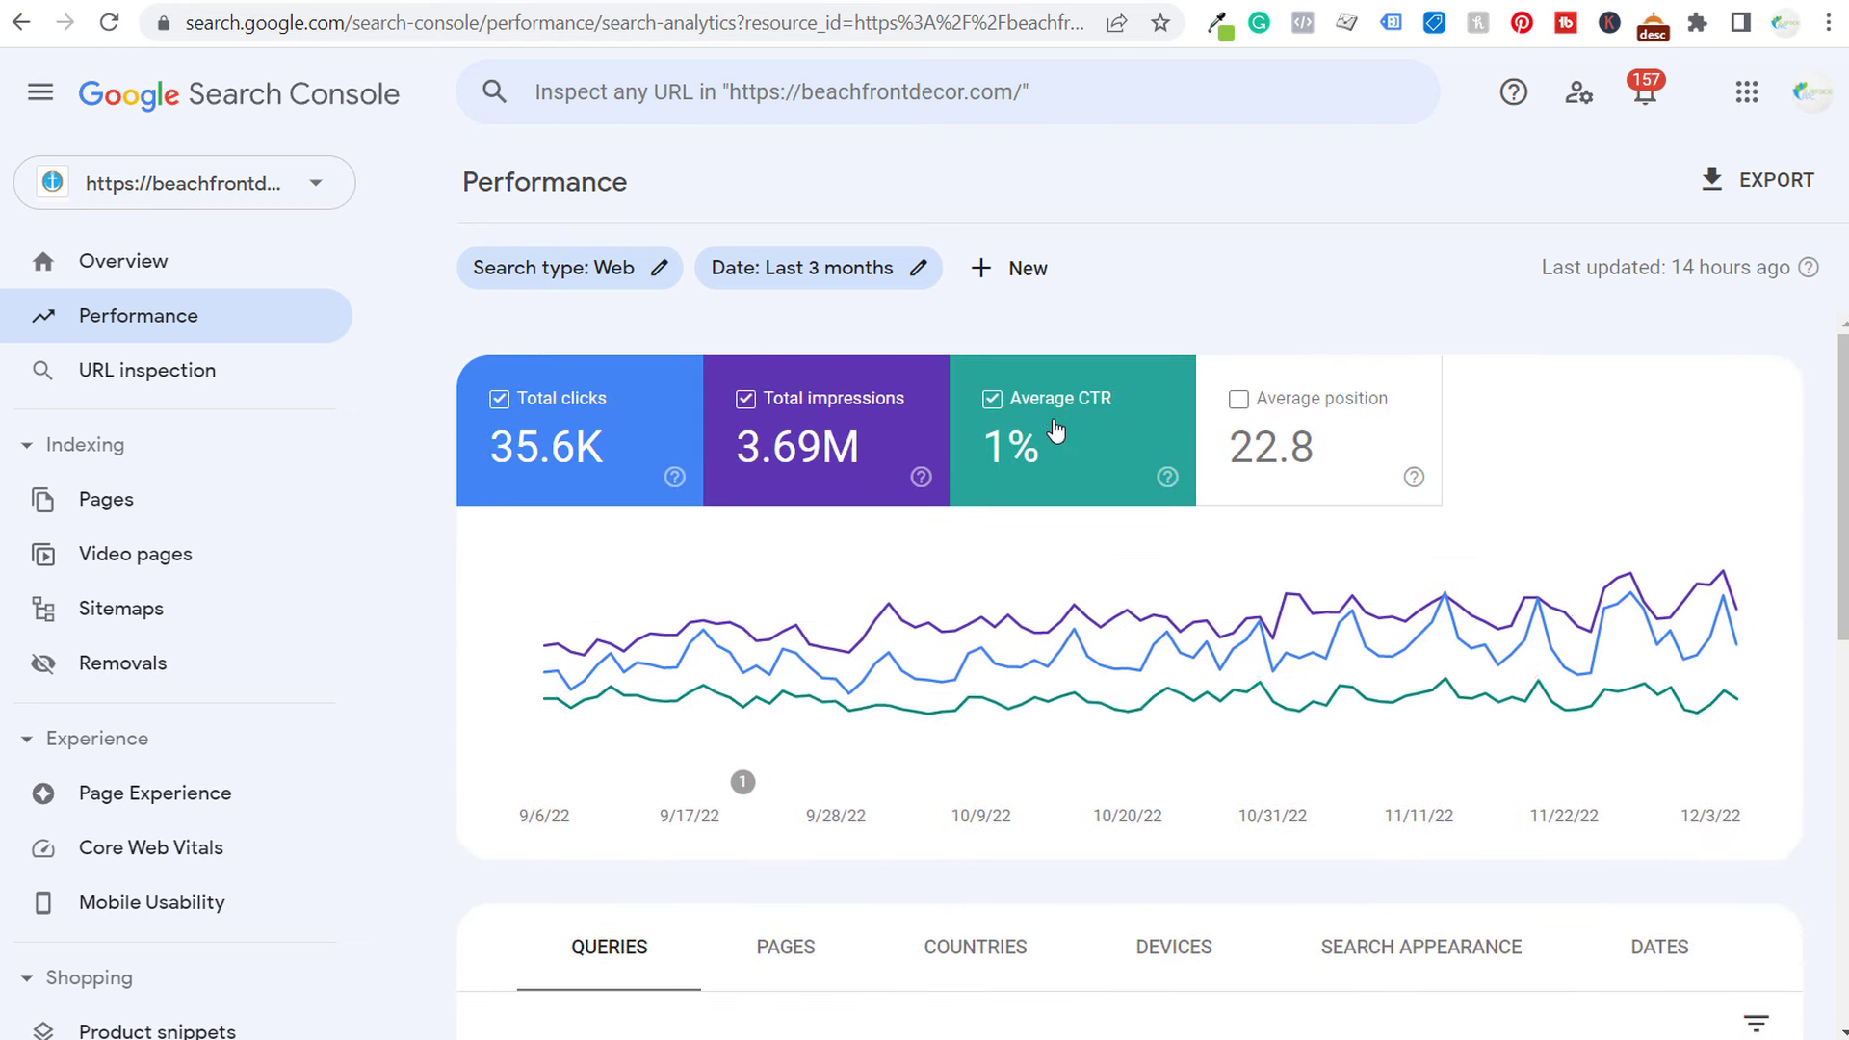
left_click(1297, 452)
- Sort the top queries by impressions, led by 'nautical bedding' at 6,015
scroll(1392, 546, "down", 3)
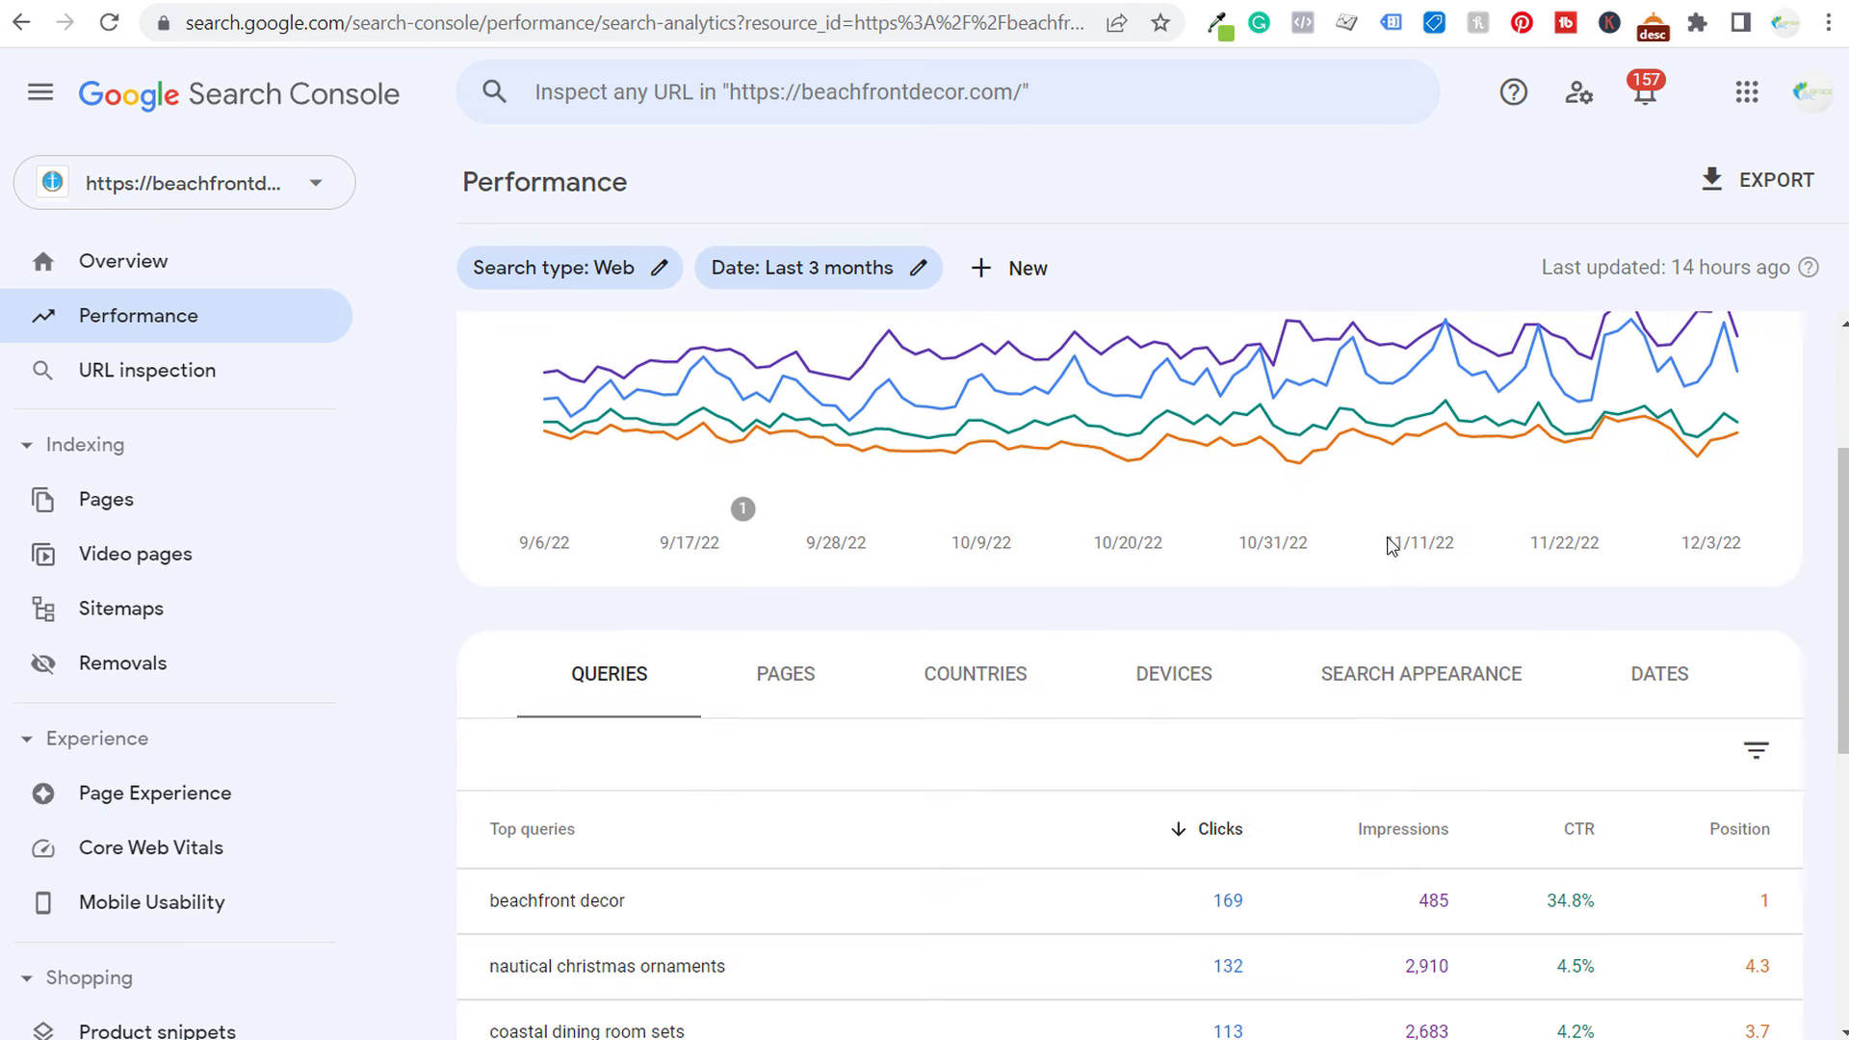
scroll(1391, 546, "down", 3)
left_click(1391, 557)
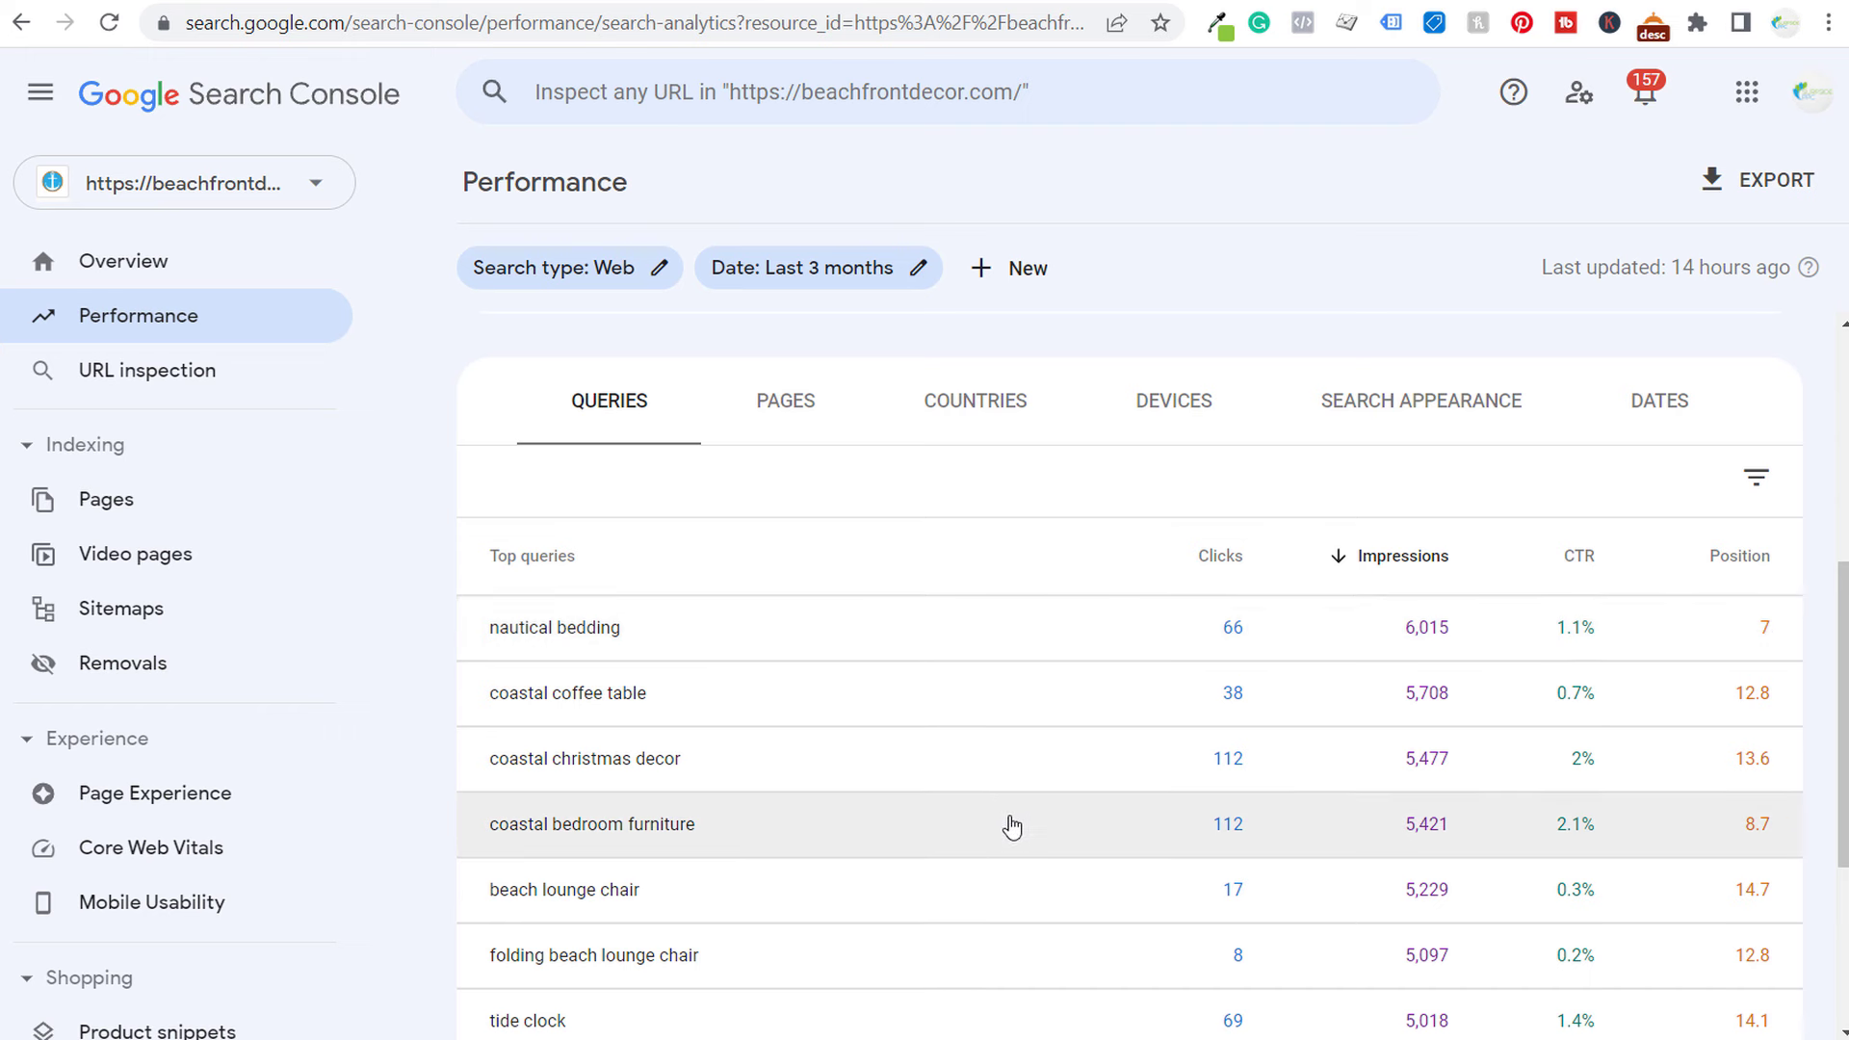
scroll(1011, 824, "down", 1)
scroll(1011, 808, "up", 1)
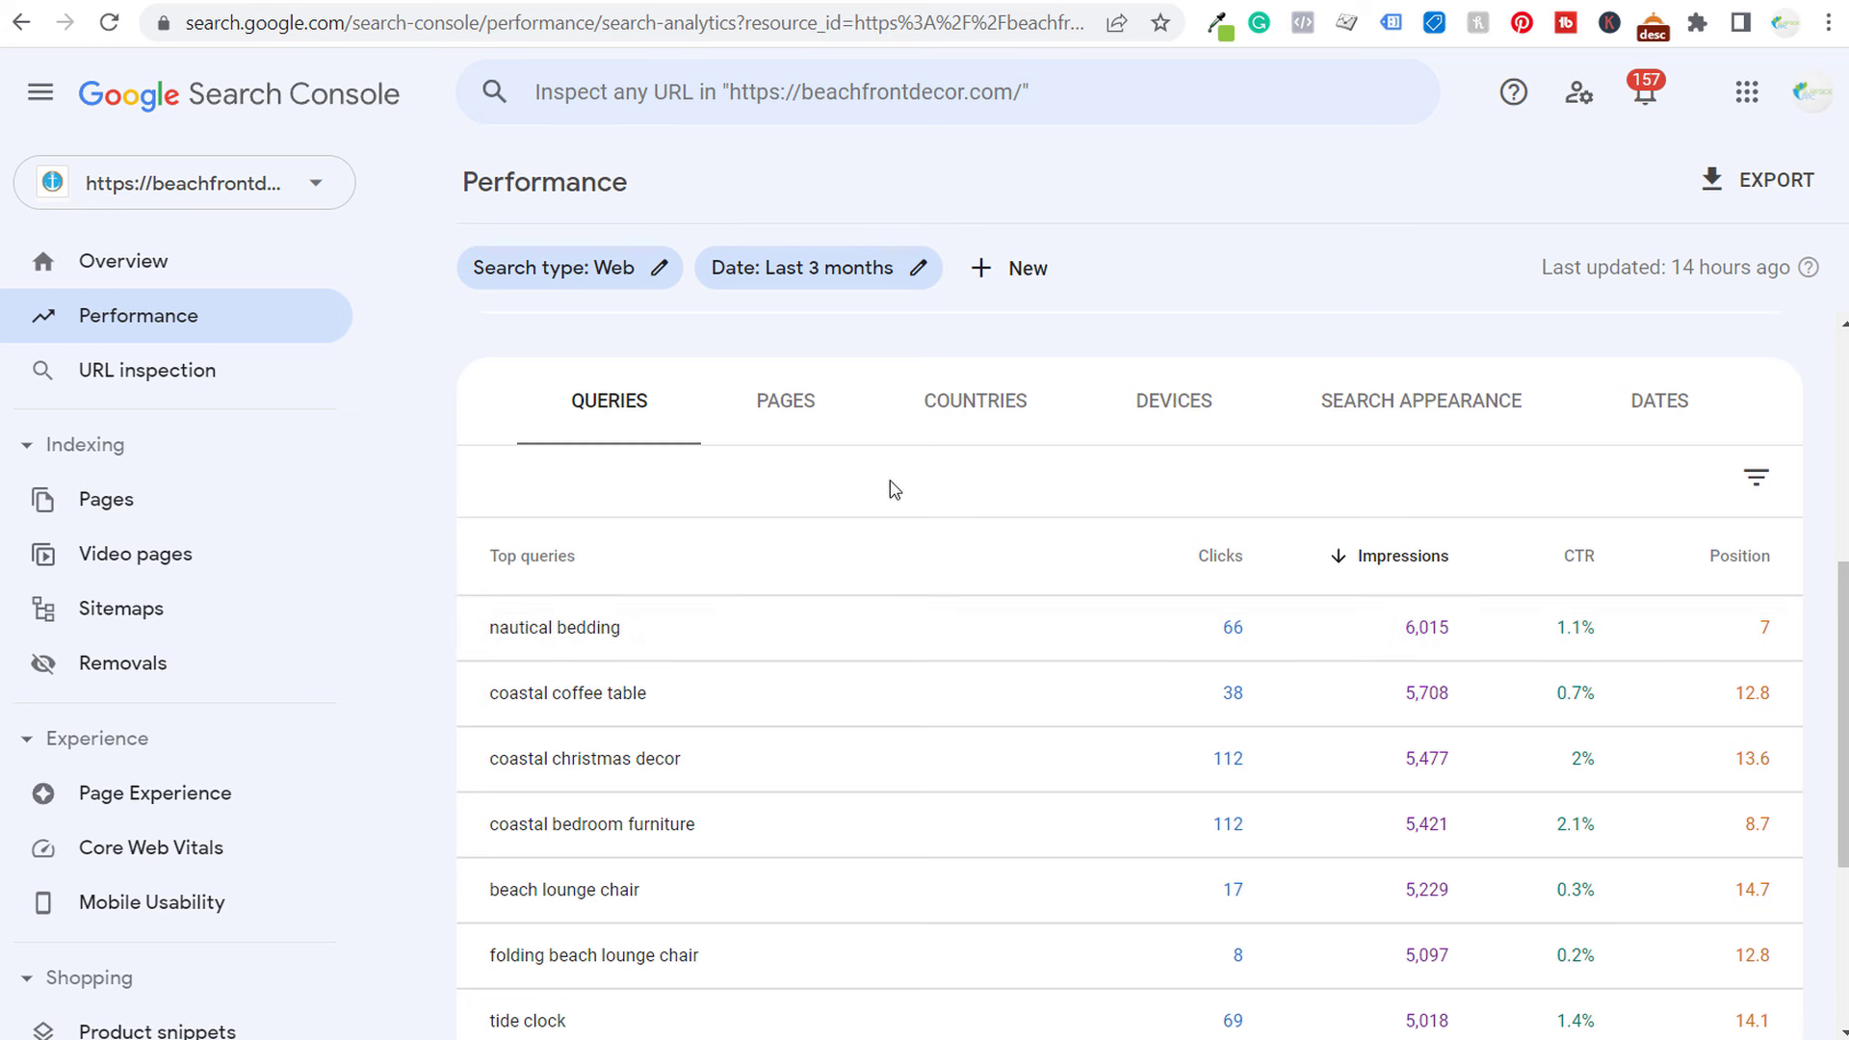
- Break the table down by pages instead of queries, sorted by impressions
left_click(798, 412)
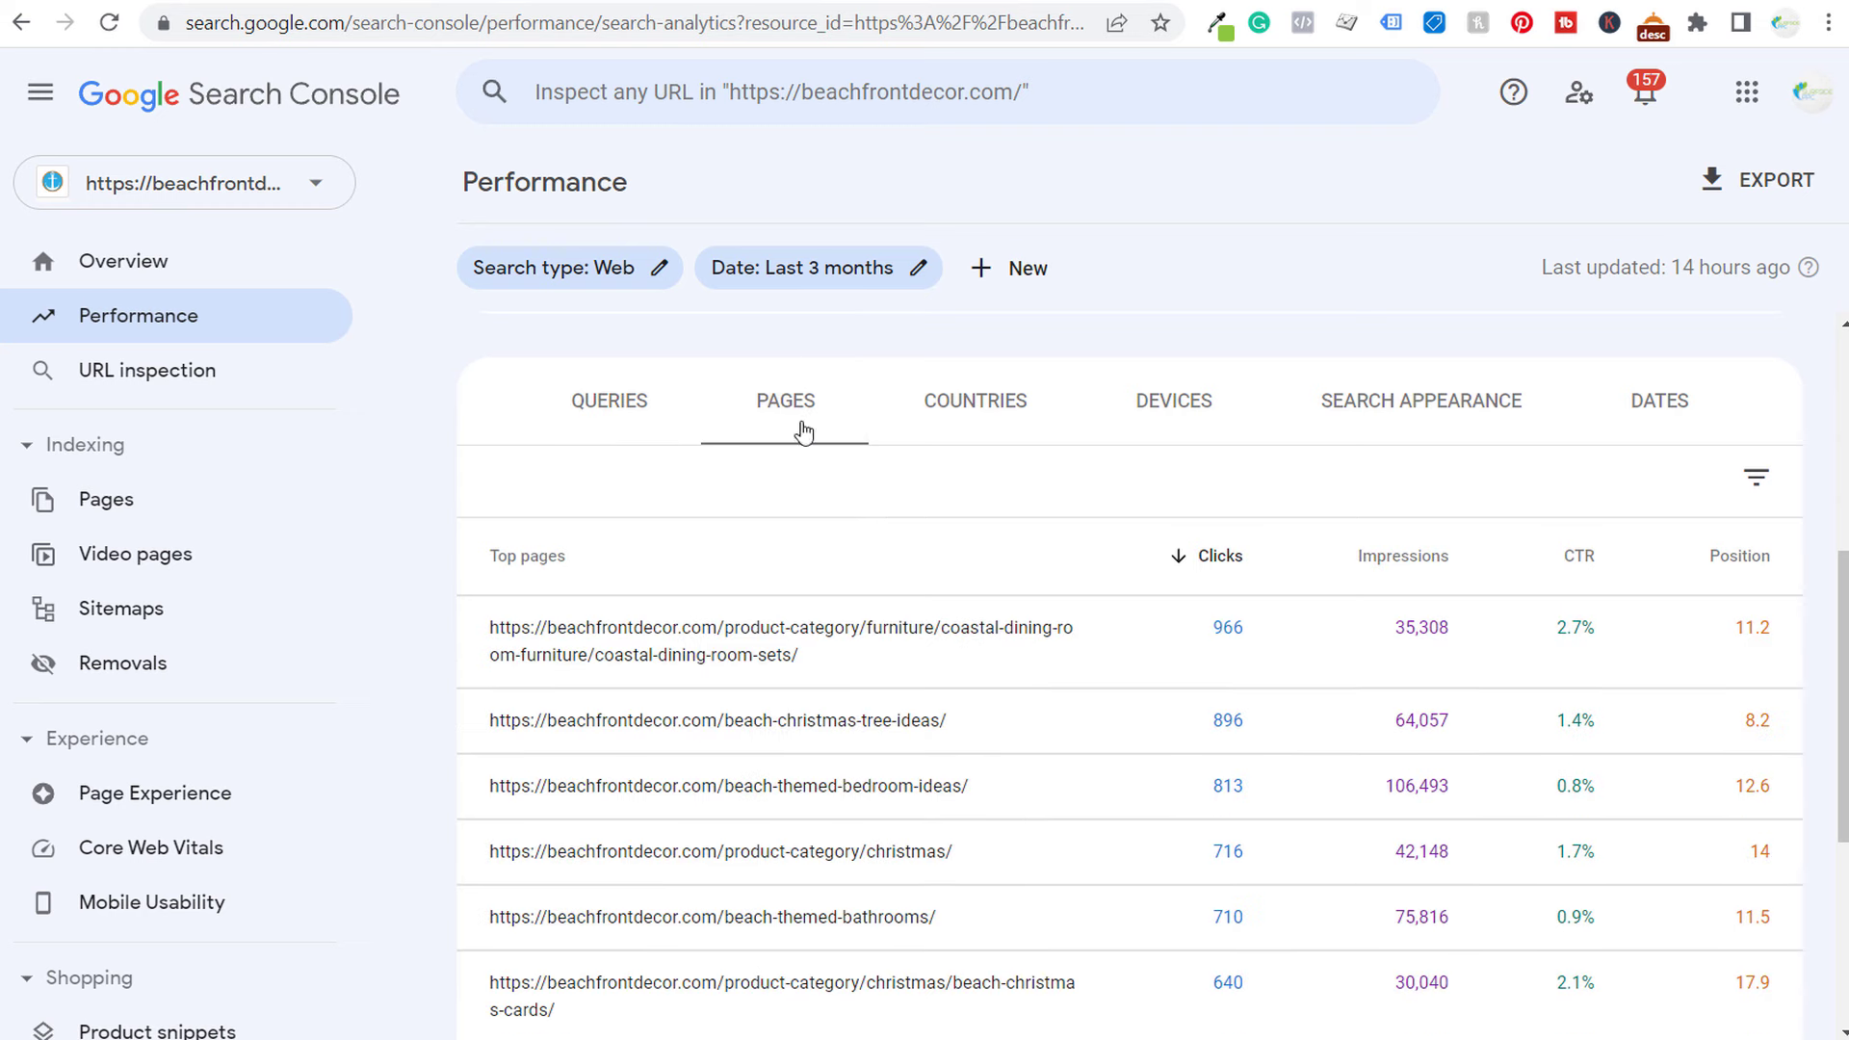
left_click(1384, 555)
scroll(1098, 517, "down", 1)
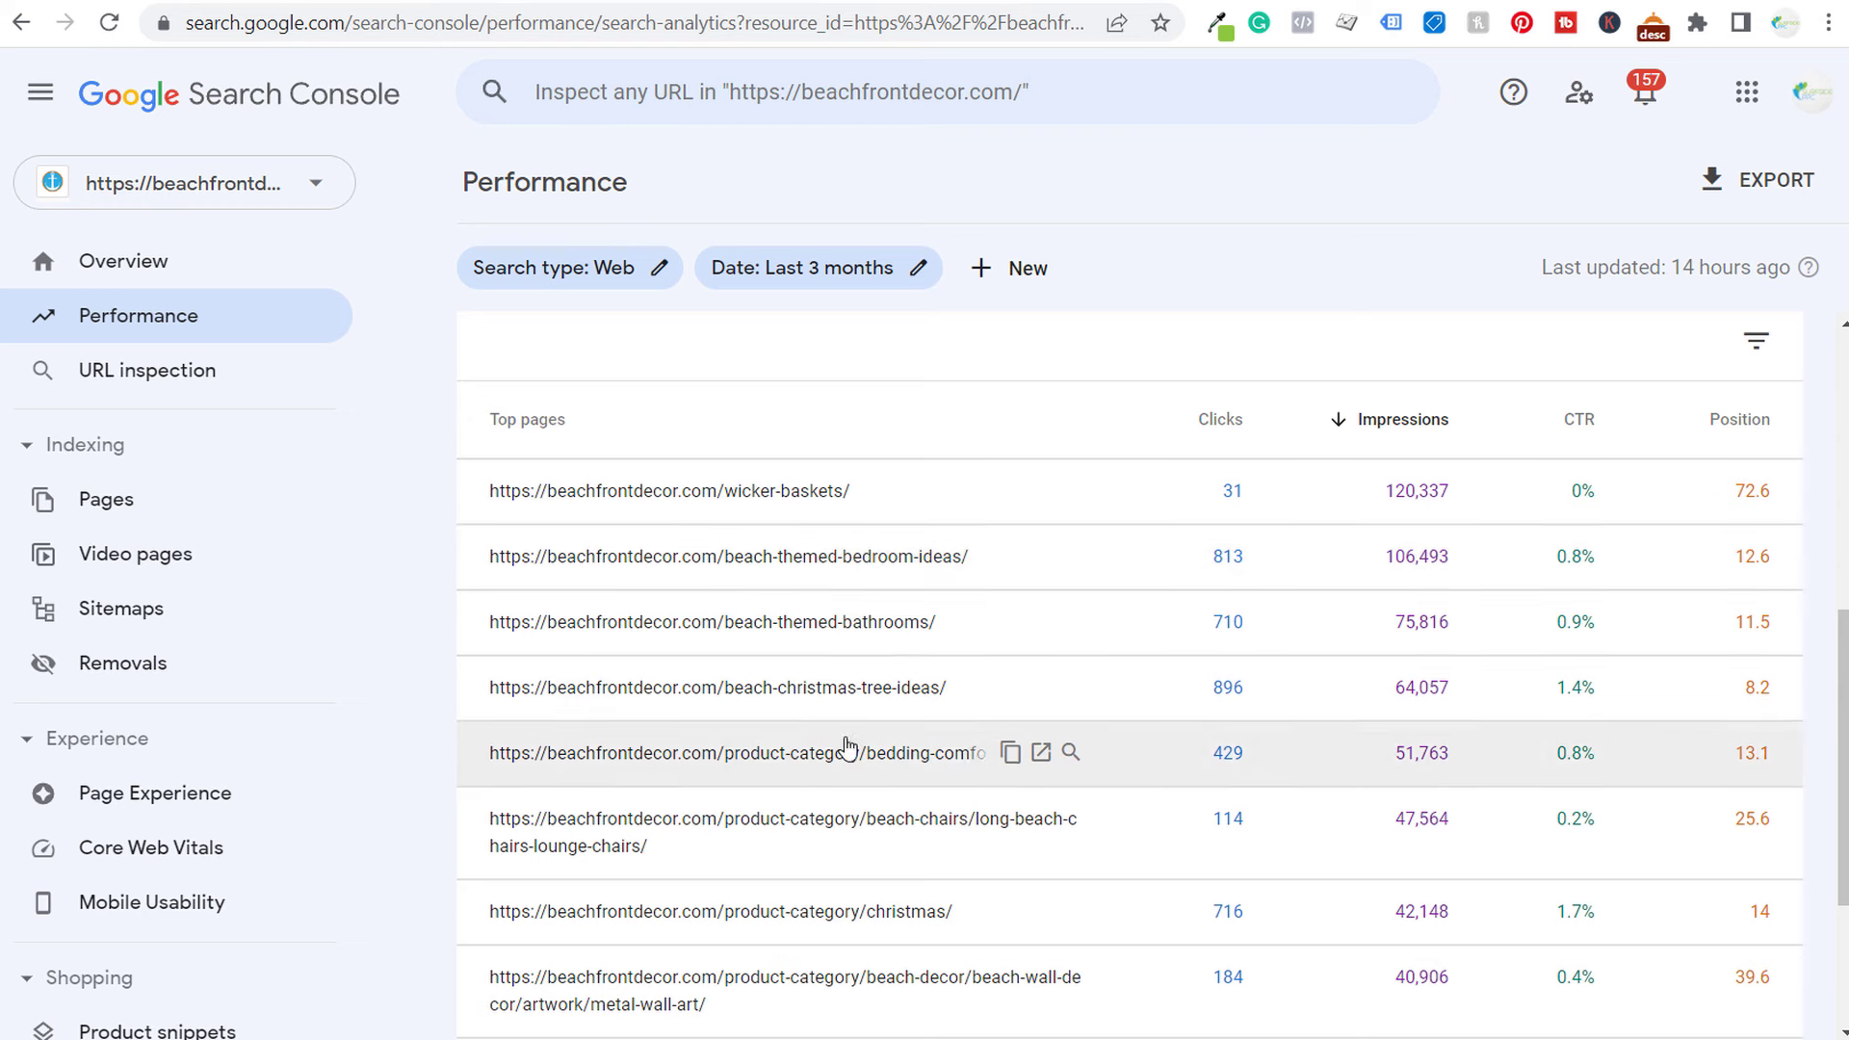
scroll(841, 818, "down", 1)
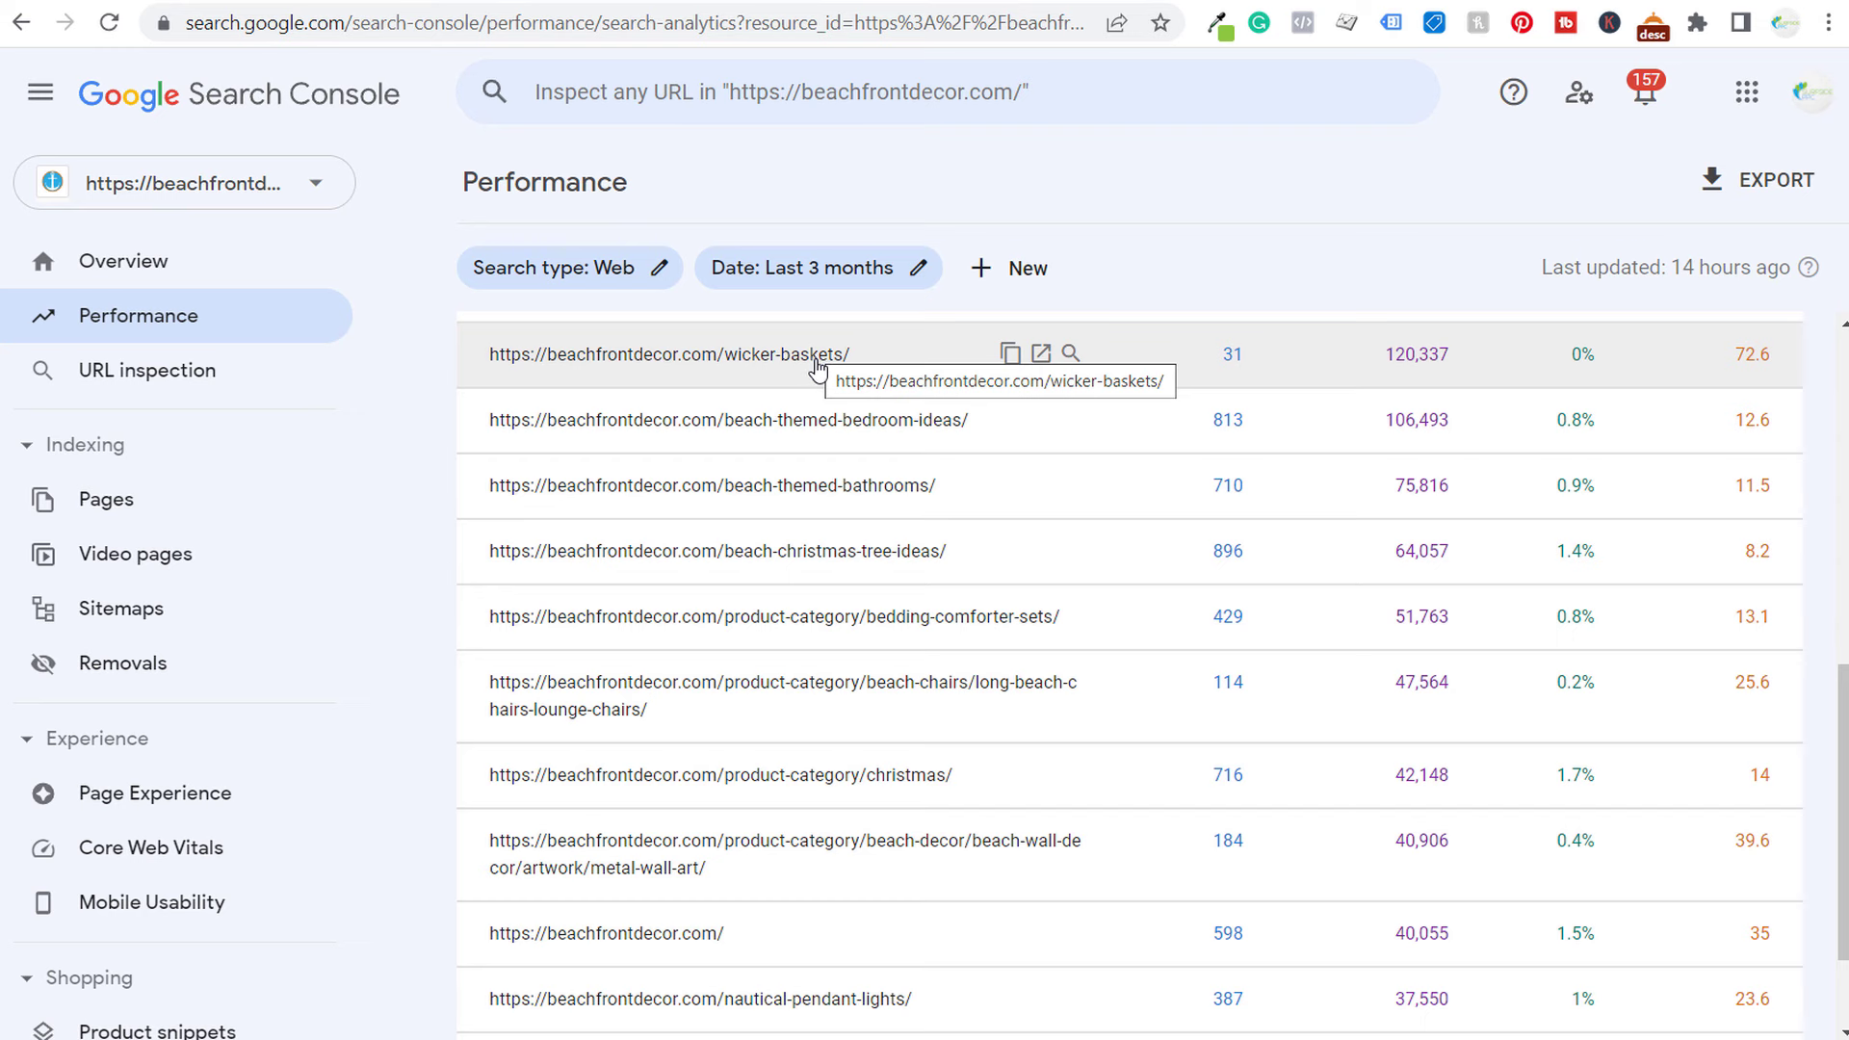
scroll(814, 460, "down", 1)
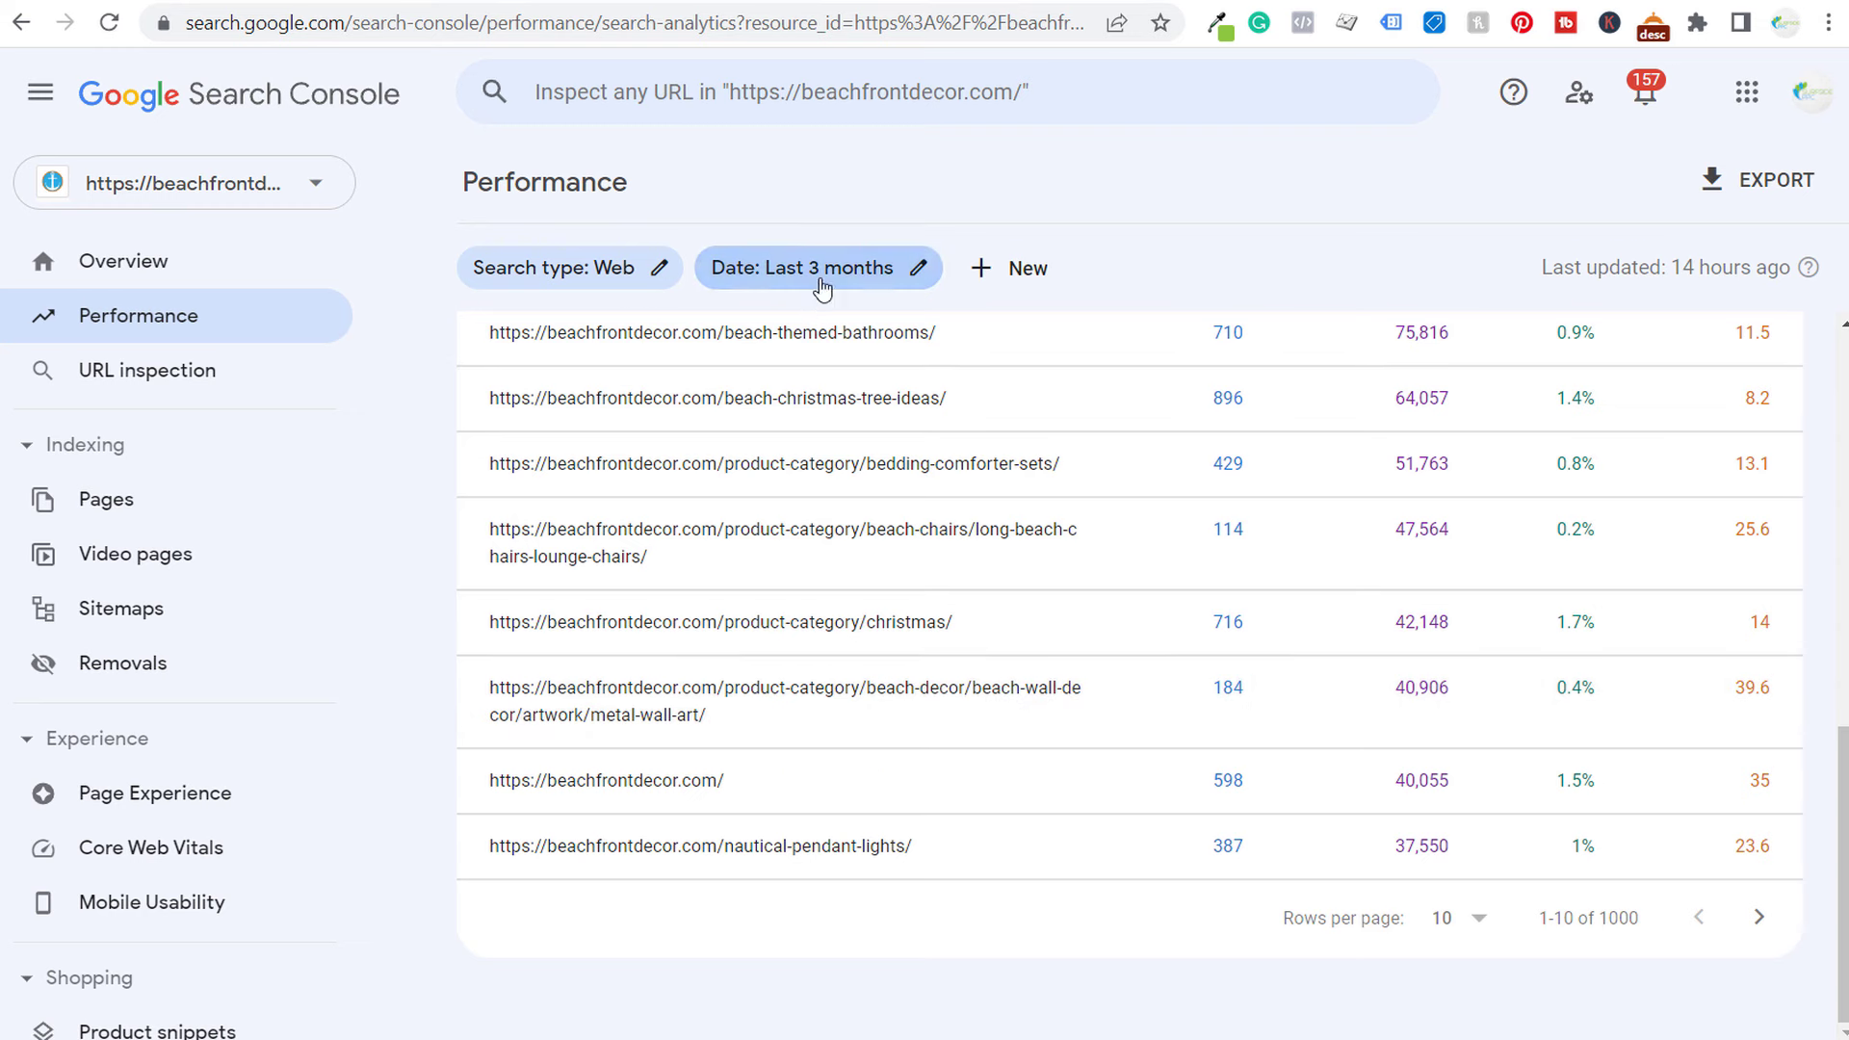
scroll(822, 482, "up", 4)
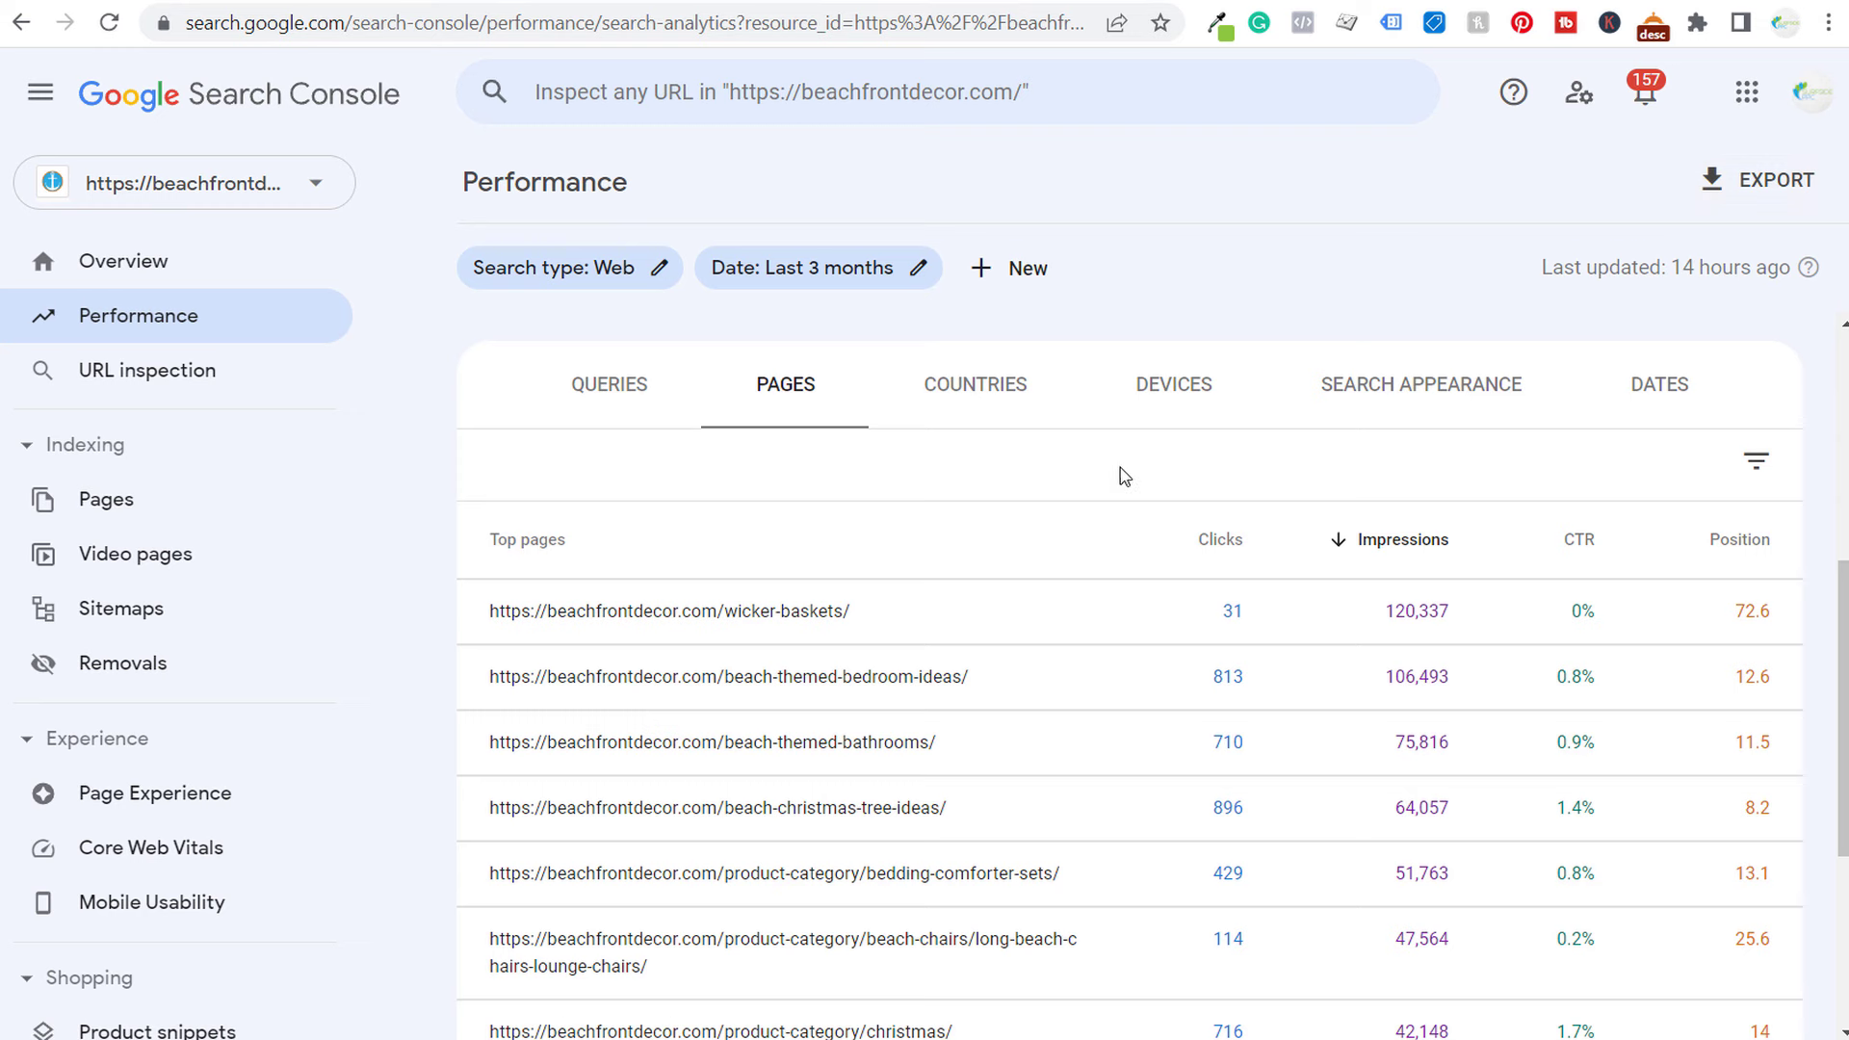
- Set the Pages table to 500 rows per page and return to the top
scroll(1112, 476, "down", 4)
left_click_drag(1647, 923, 1548, 923)
left_click(1597, 923)
left_click(1444, 923)
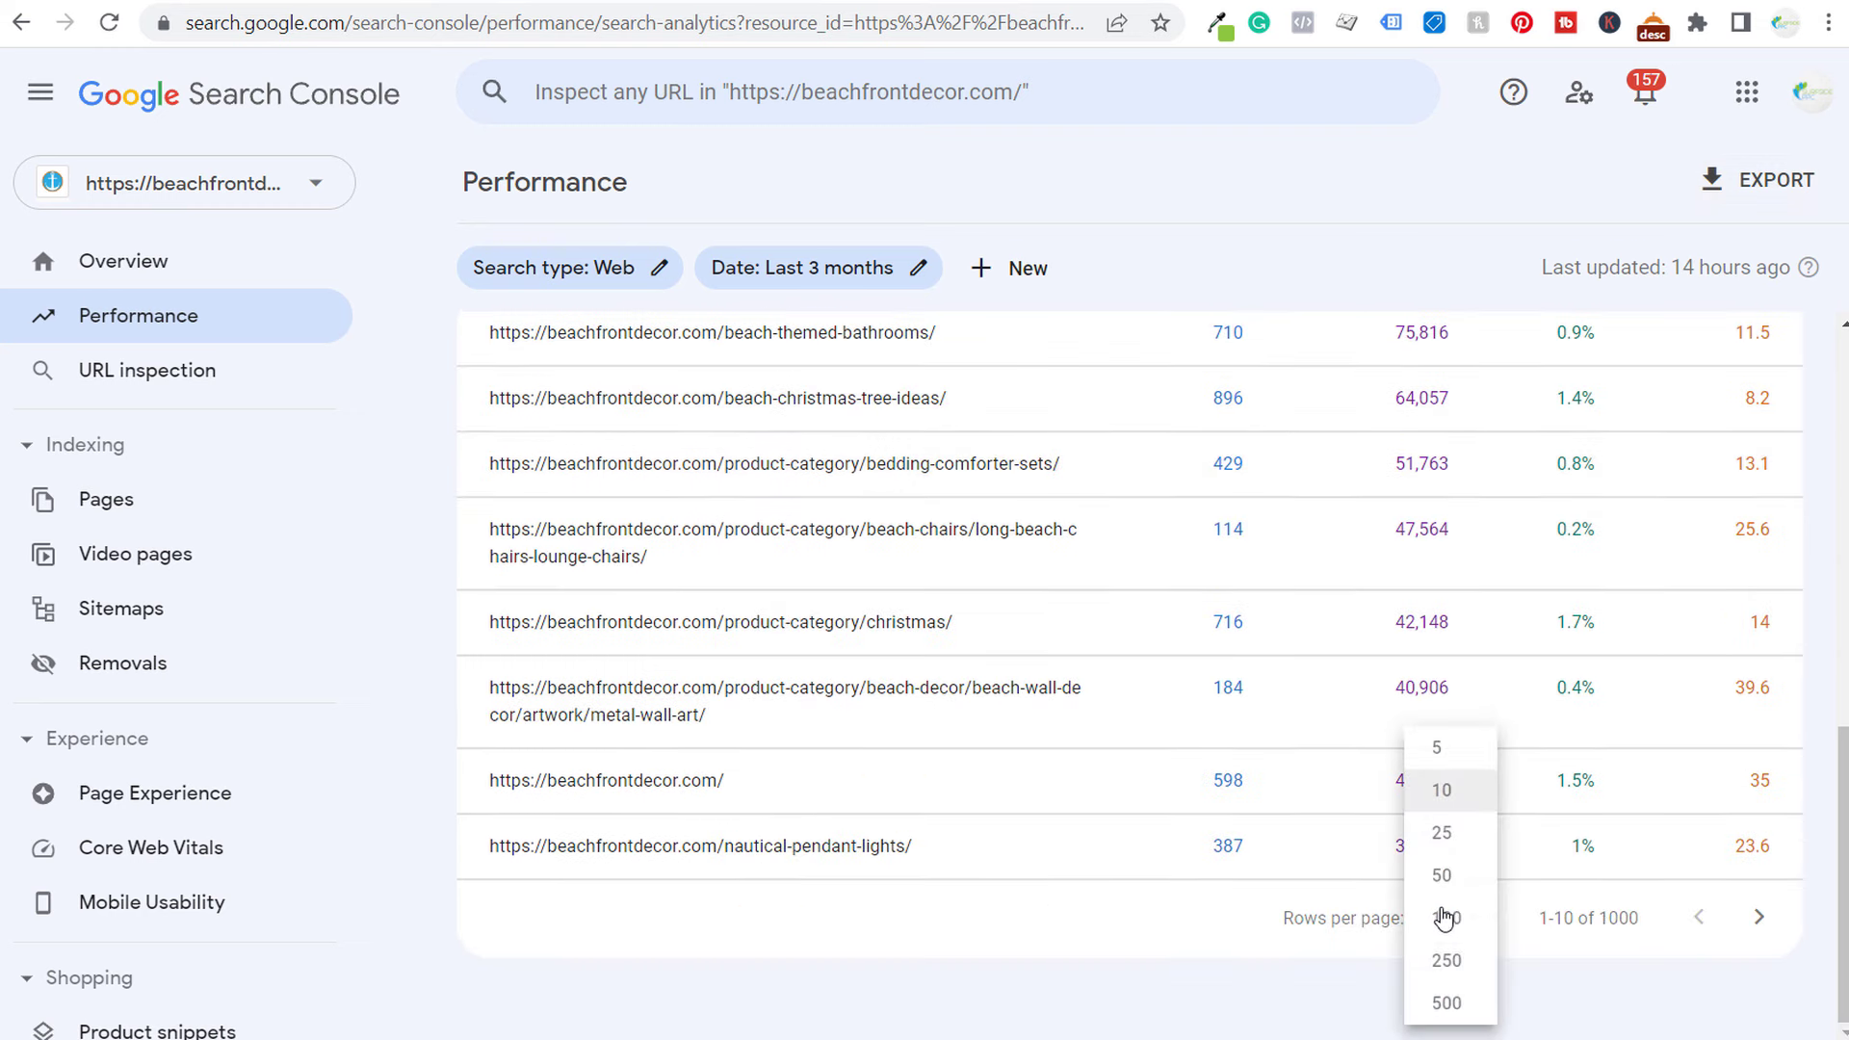
left_click(1450, 1002)
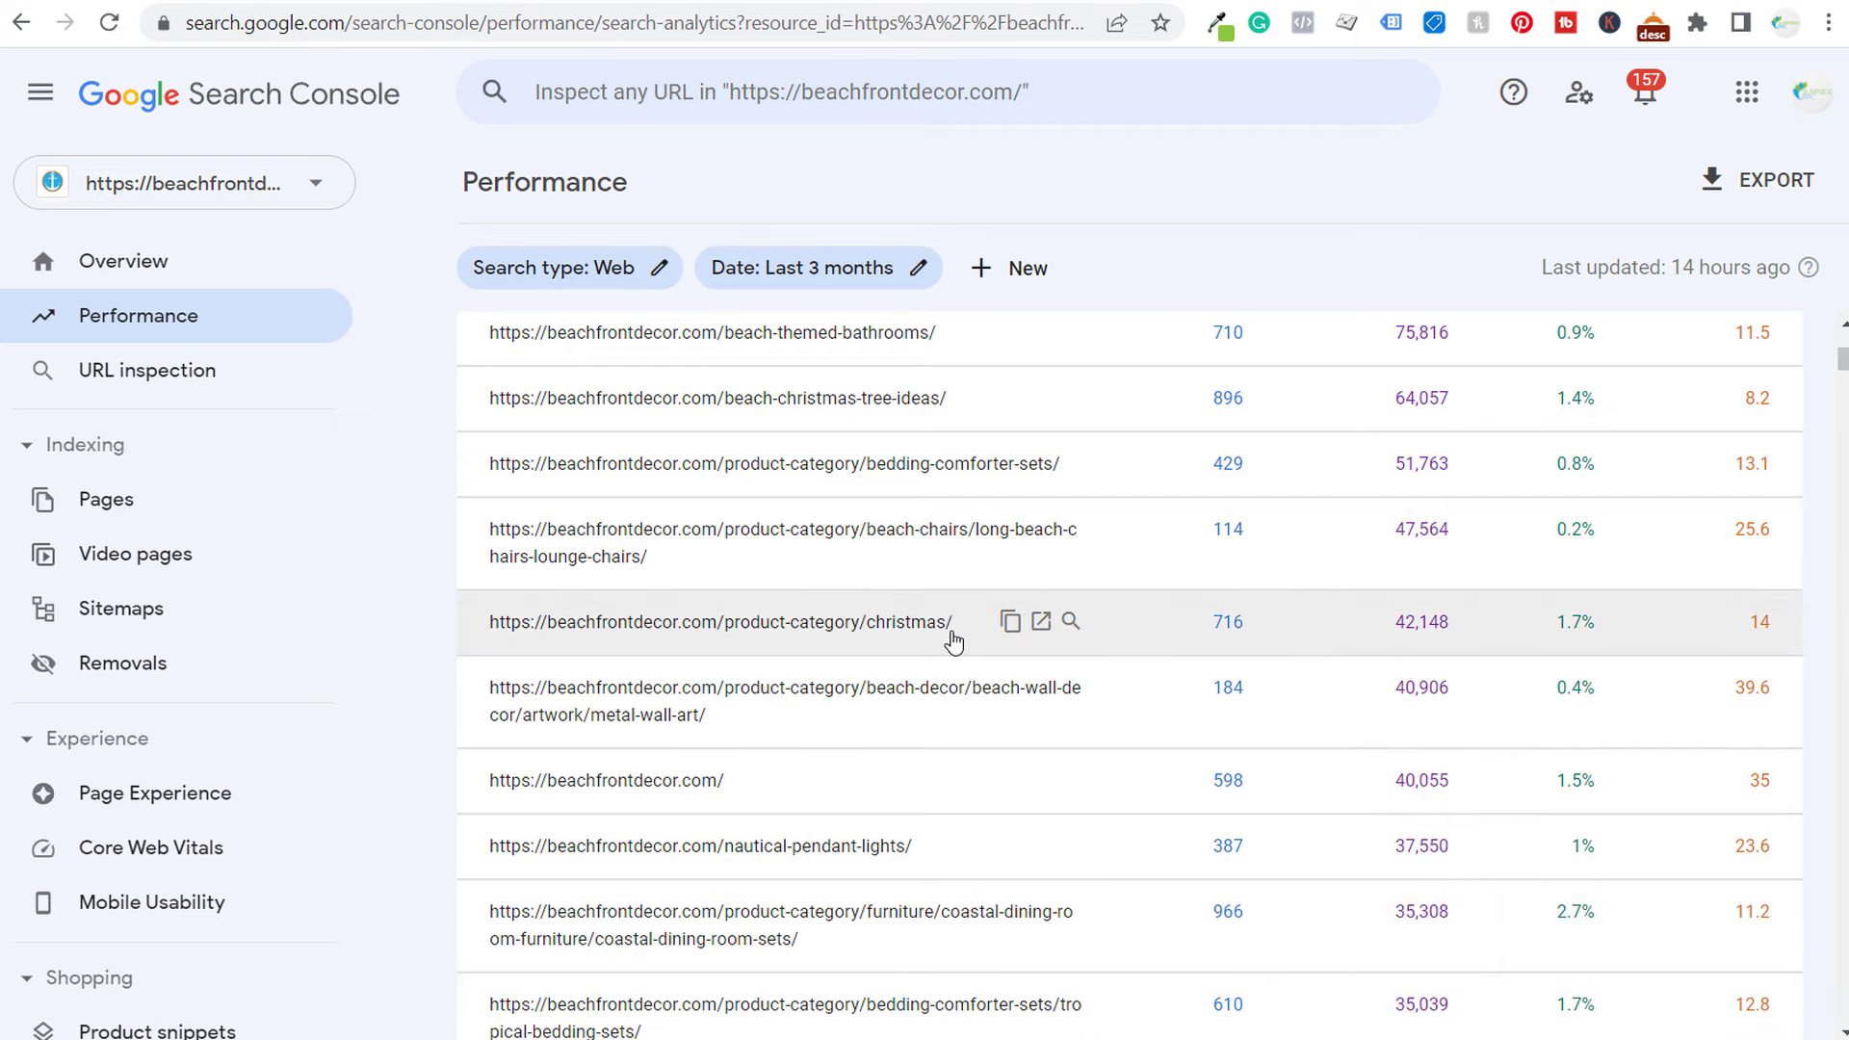
scroll(954, 640, "down", 15)
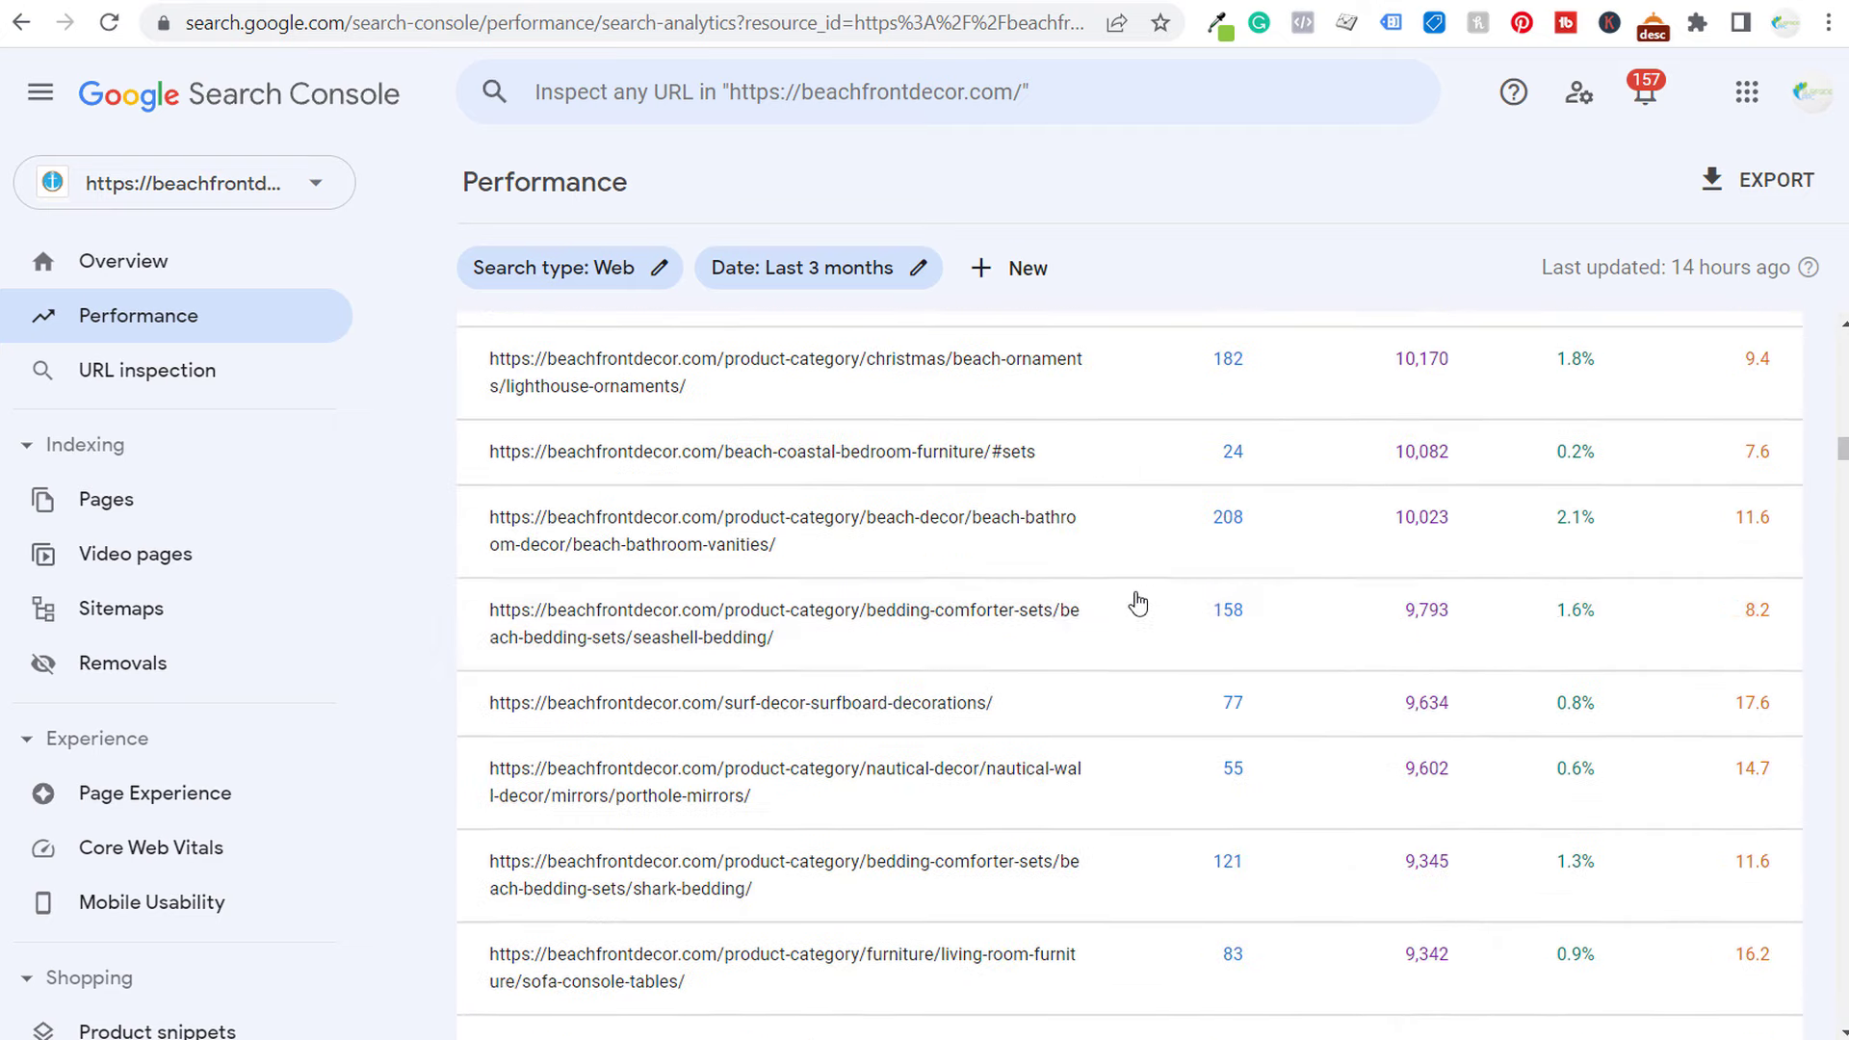
scroll(1254, 700, "down", 1)
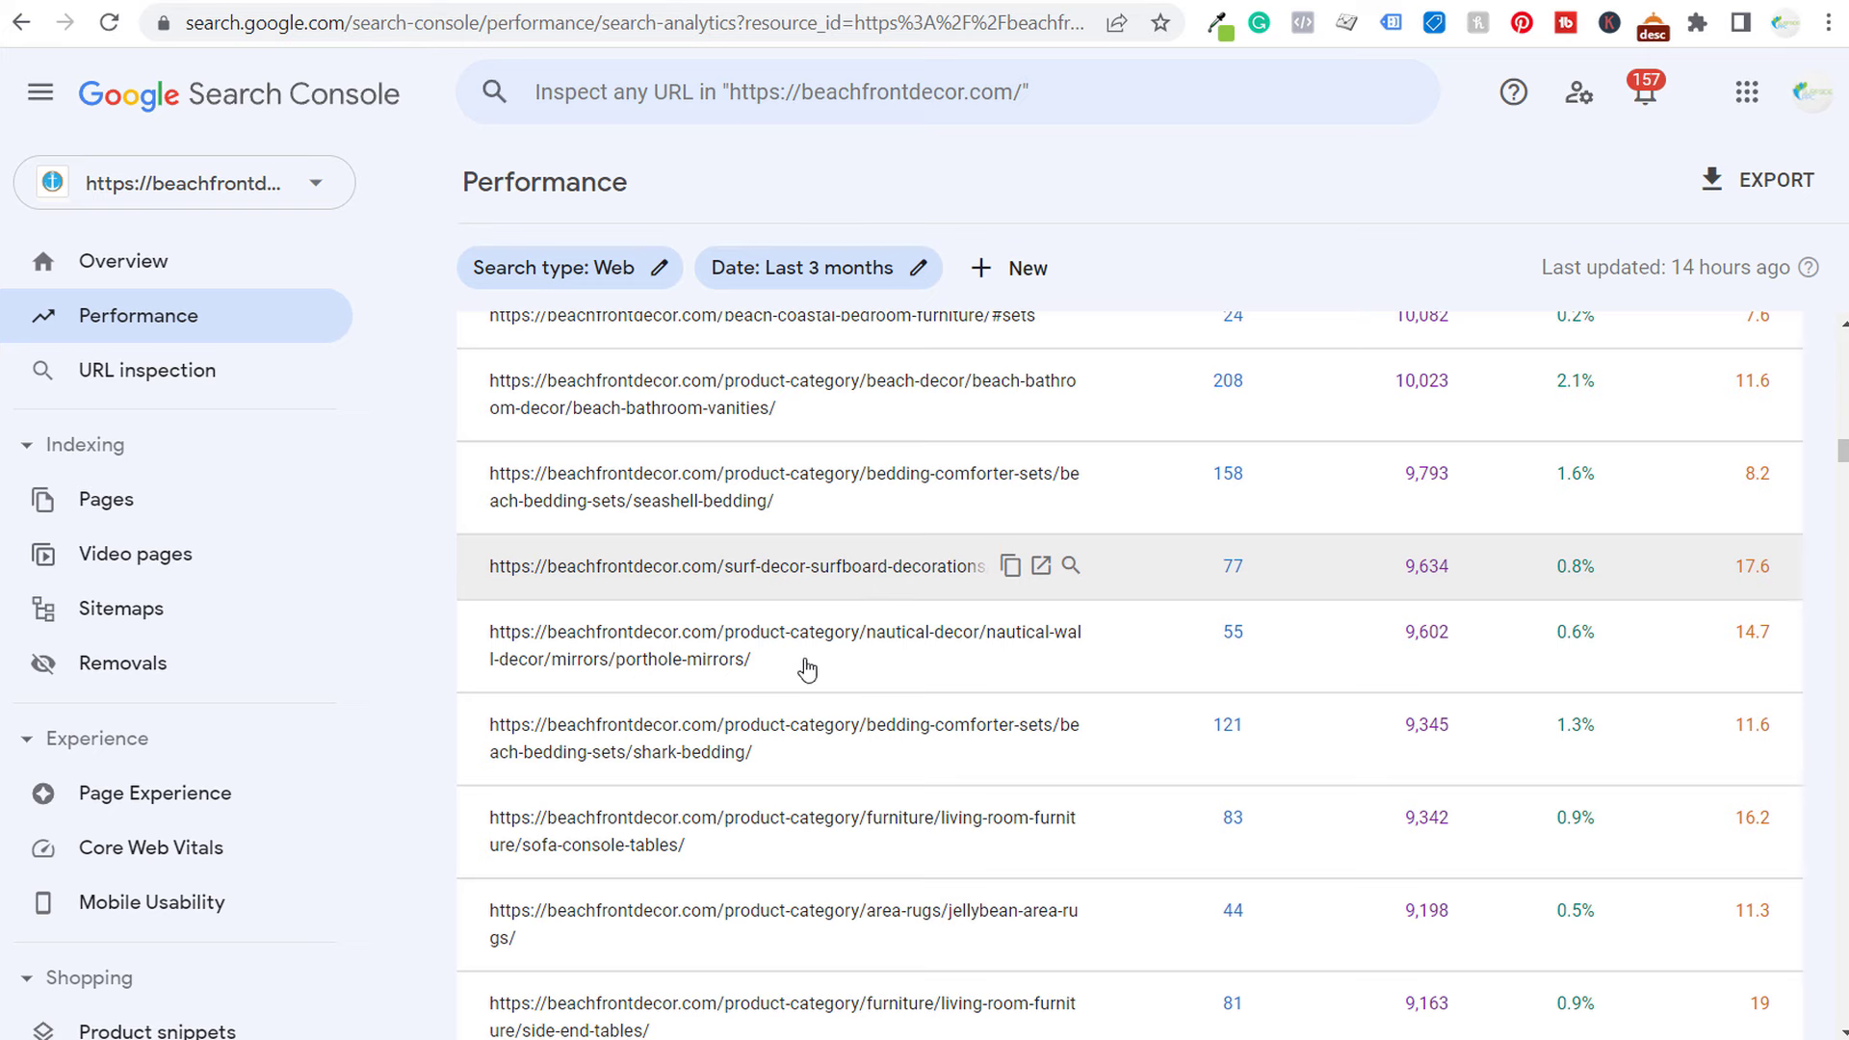
scroll(807, 669, "up", 15)
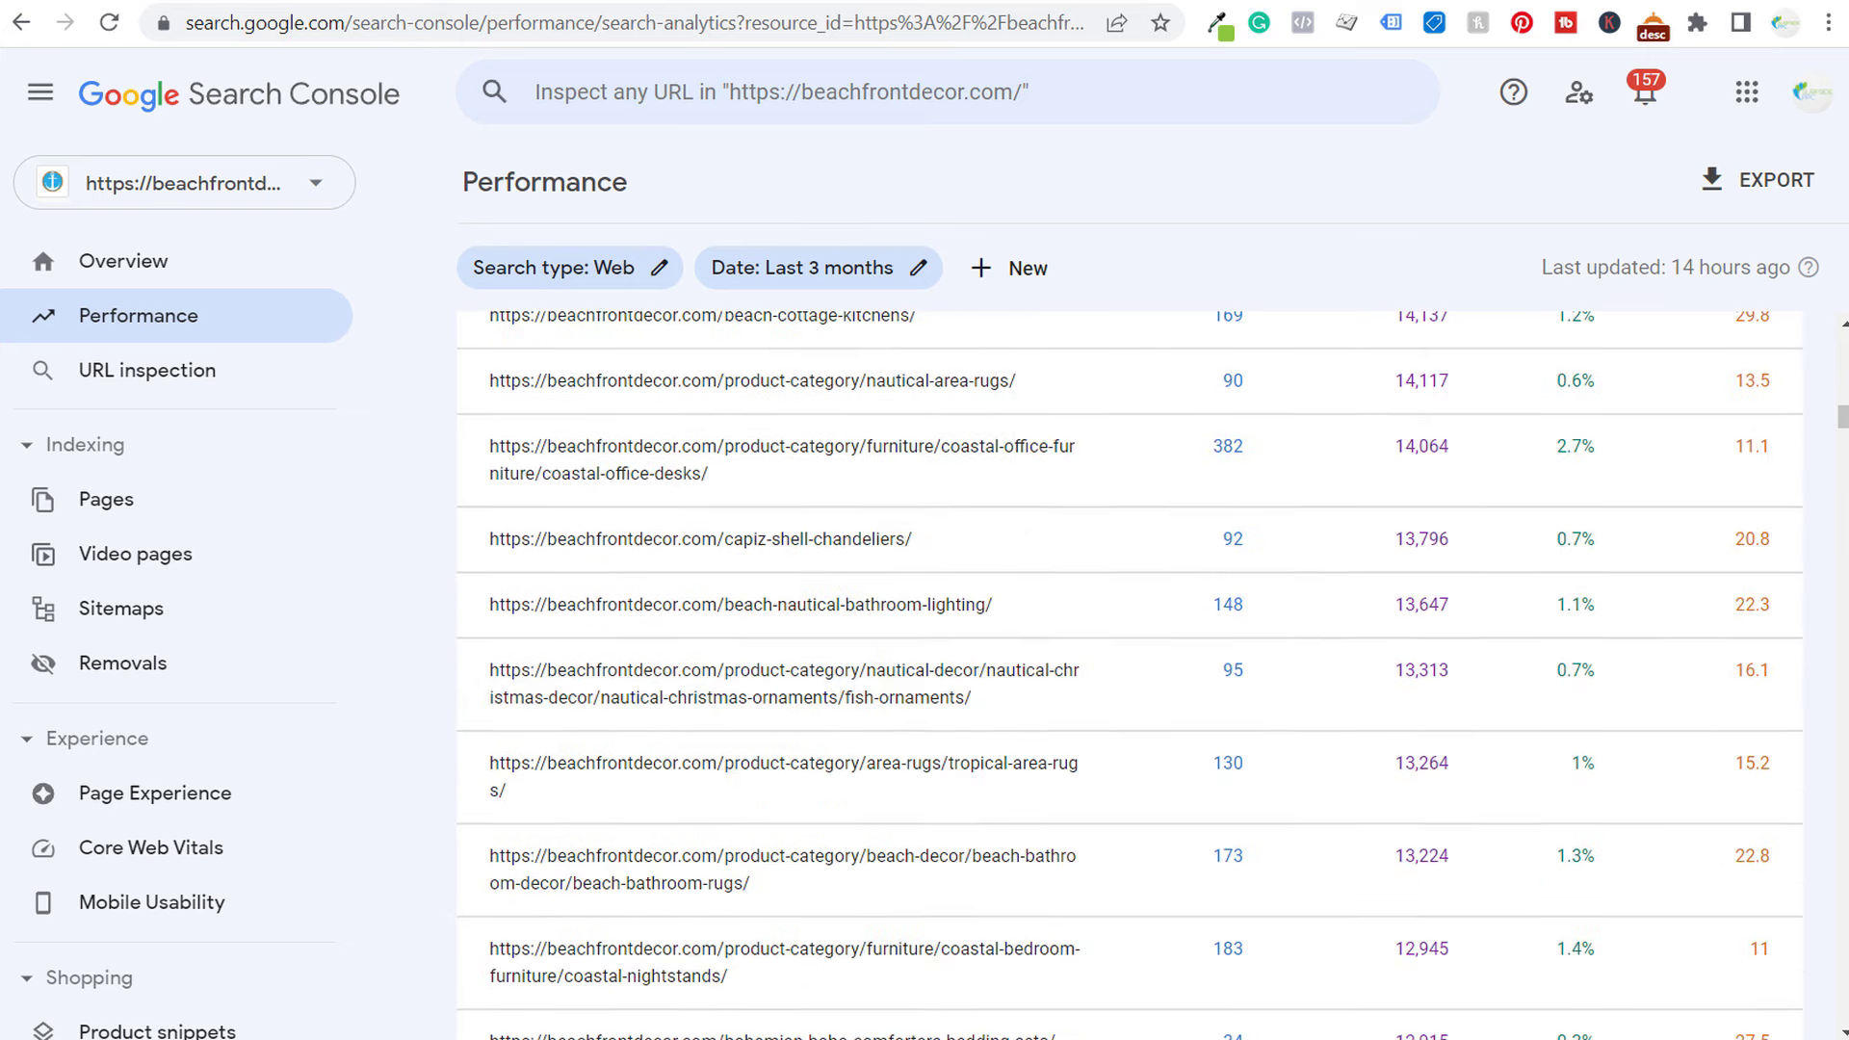
left_click_drag(1842, 431, 1842, 347)
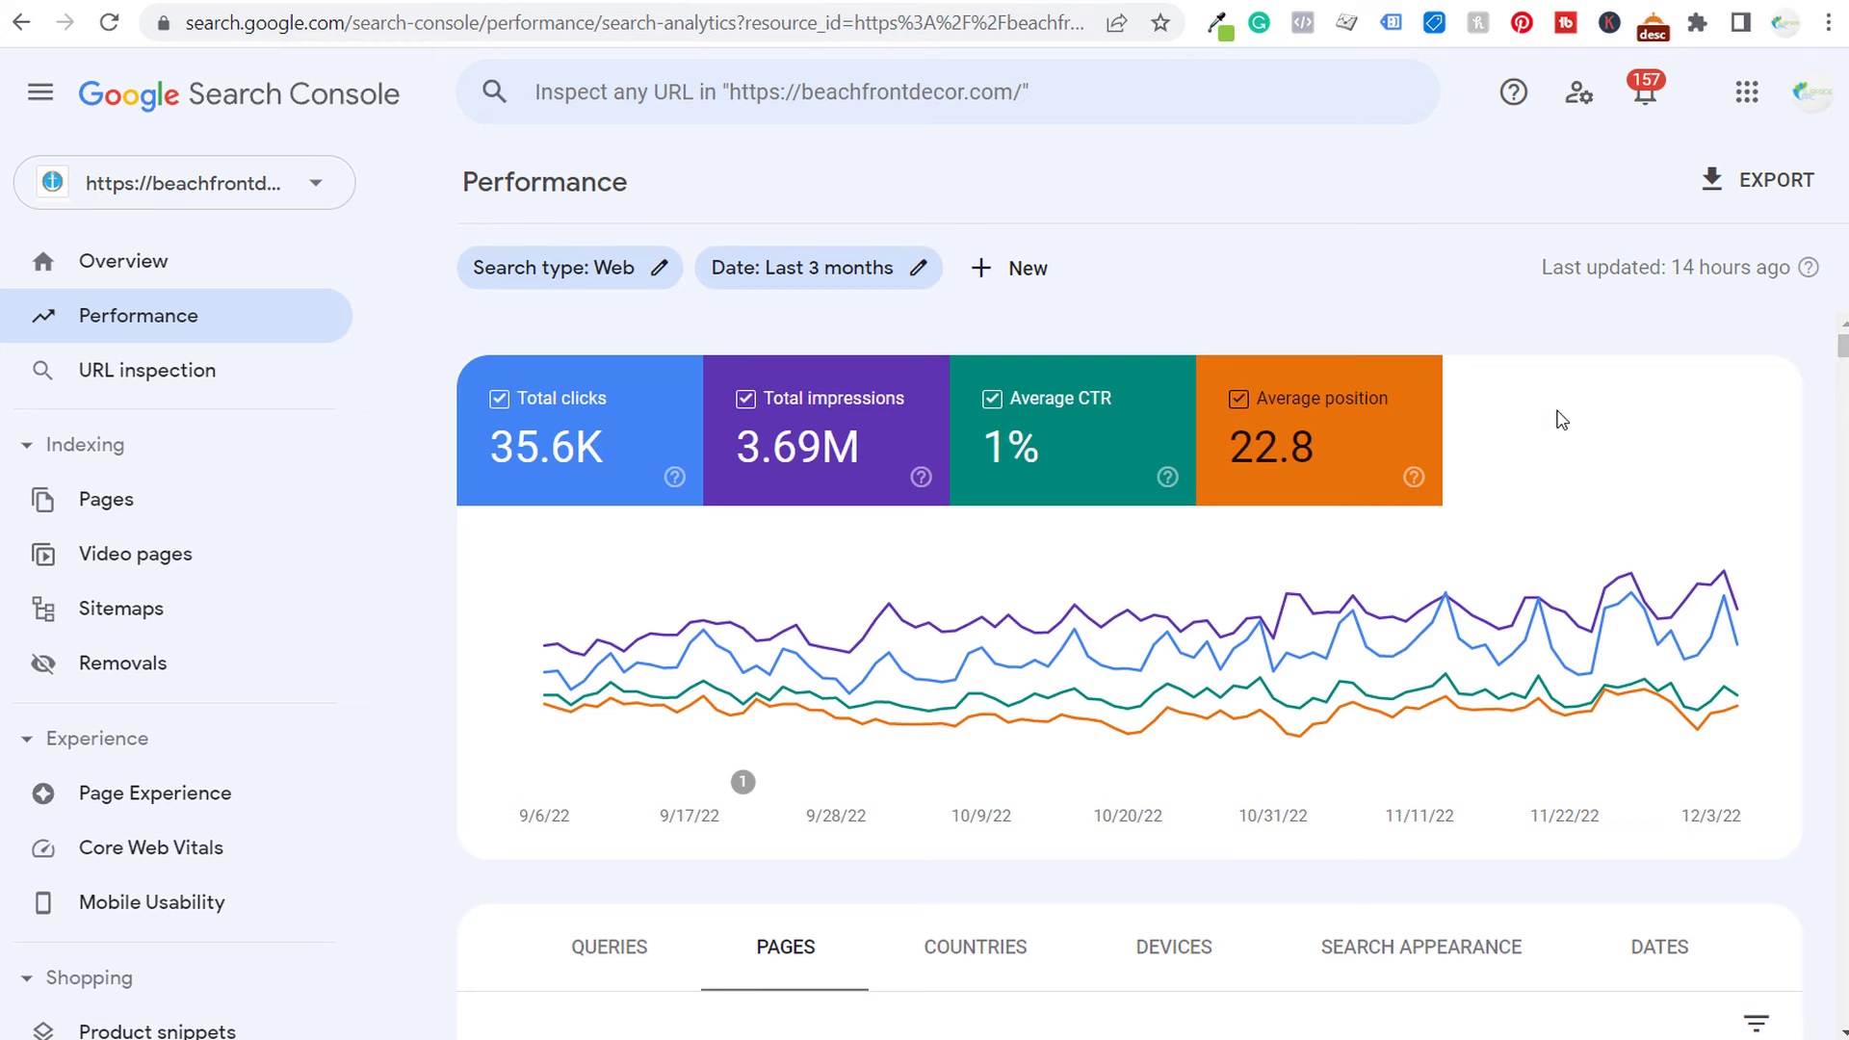
- Compare the last 3 months to the previous period and hide Total clicks from the chart
scroll(1561, 420, "down", 4)
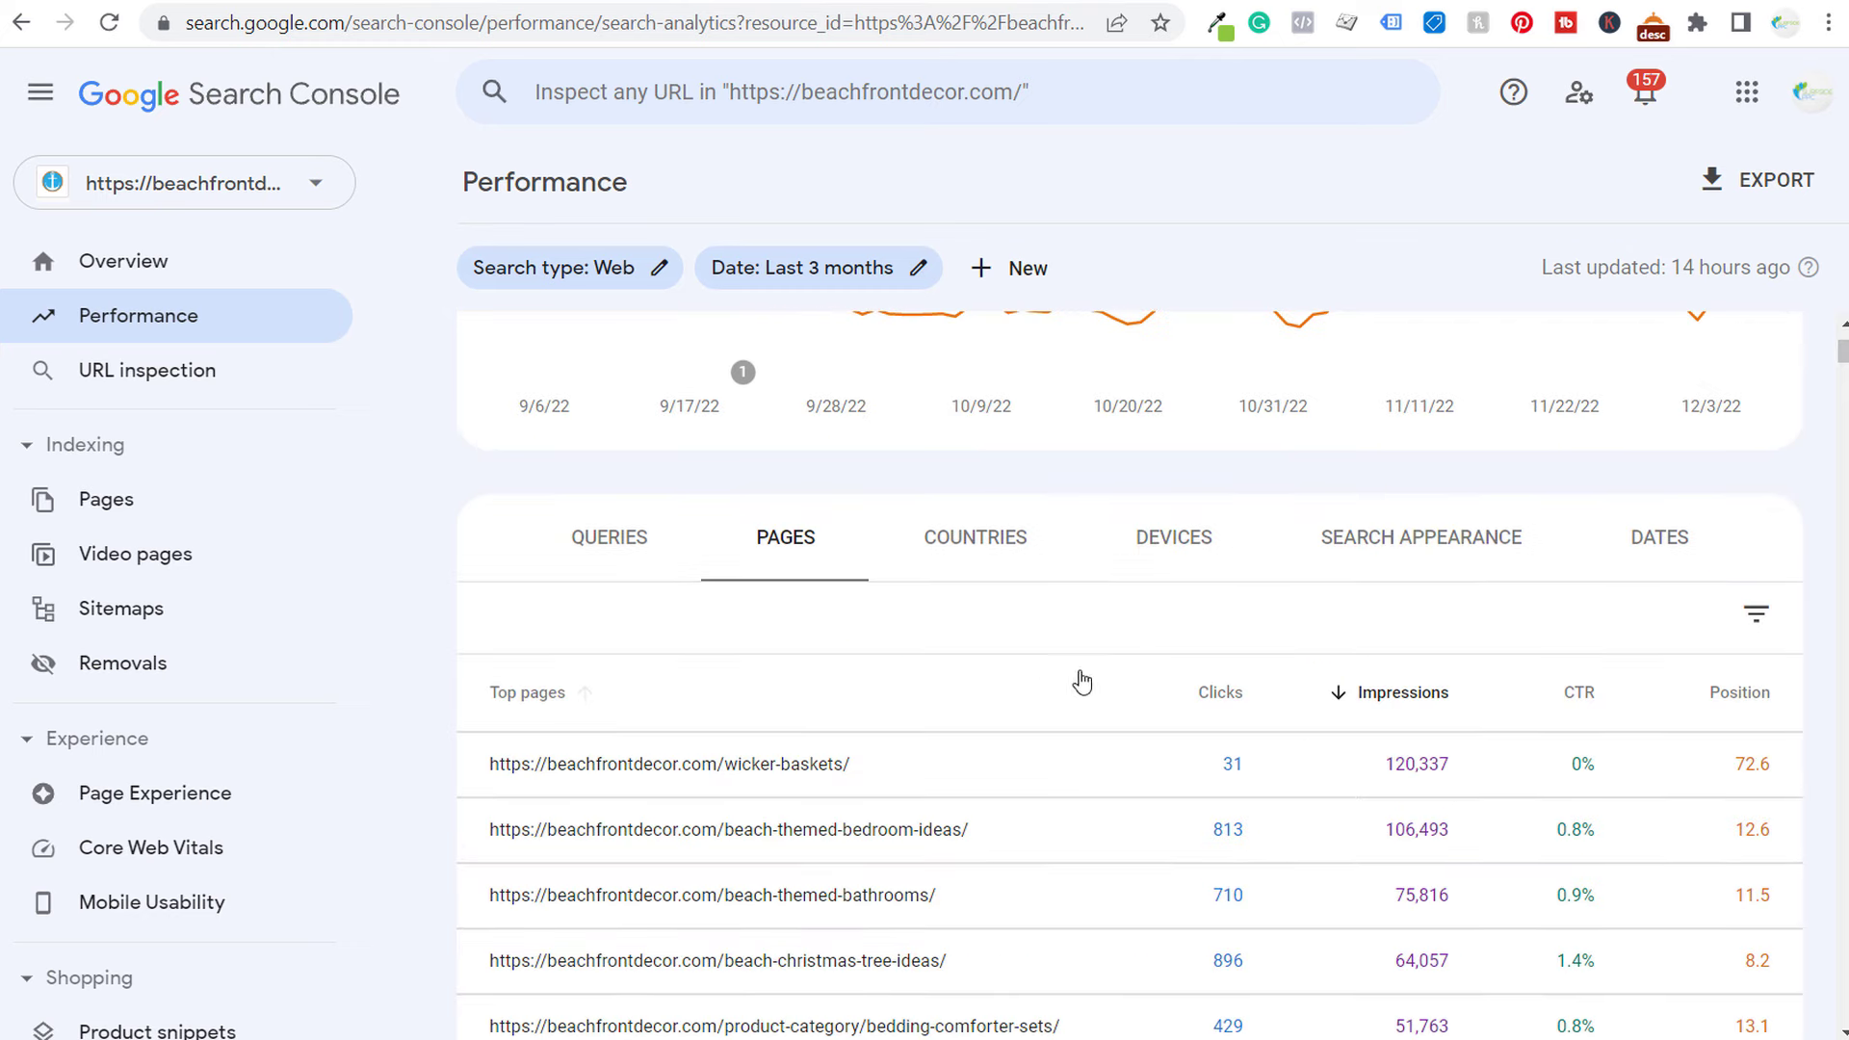
scroll(912, 454, "up", 3)
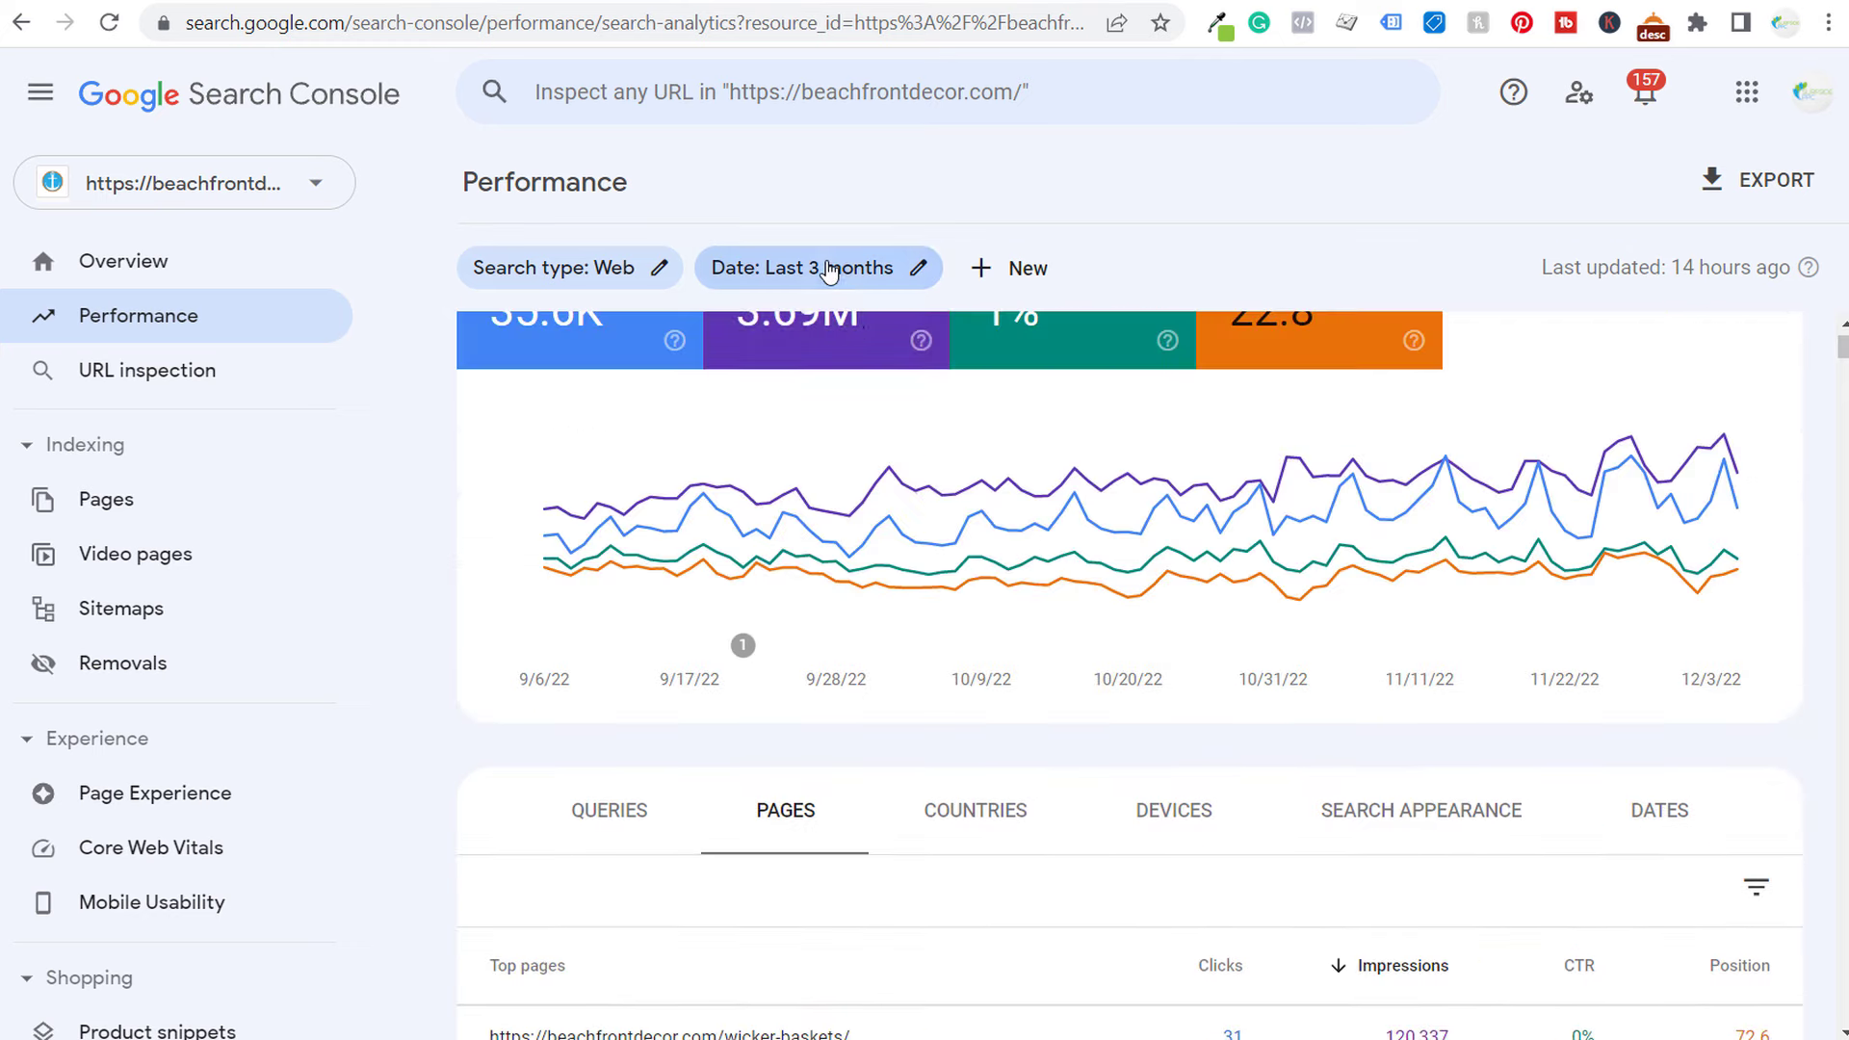
left_click(825, 268)
left_click(943, 228)
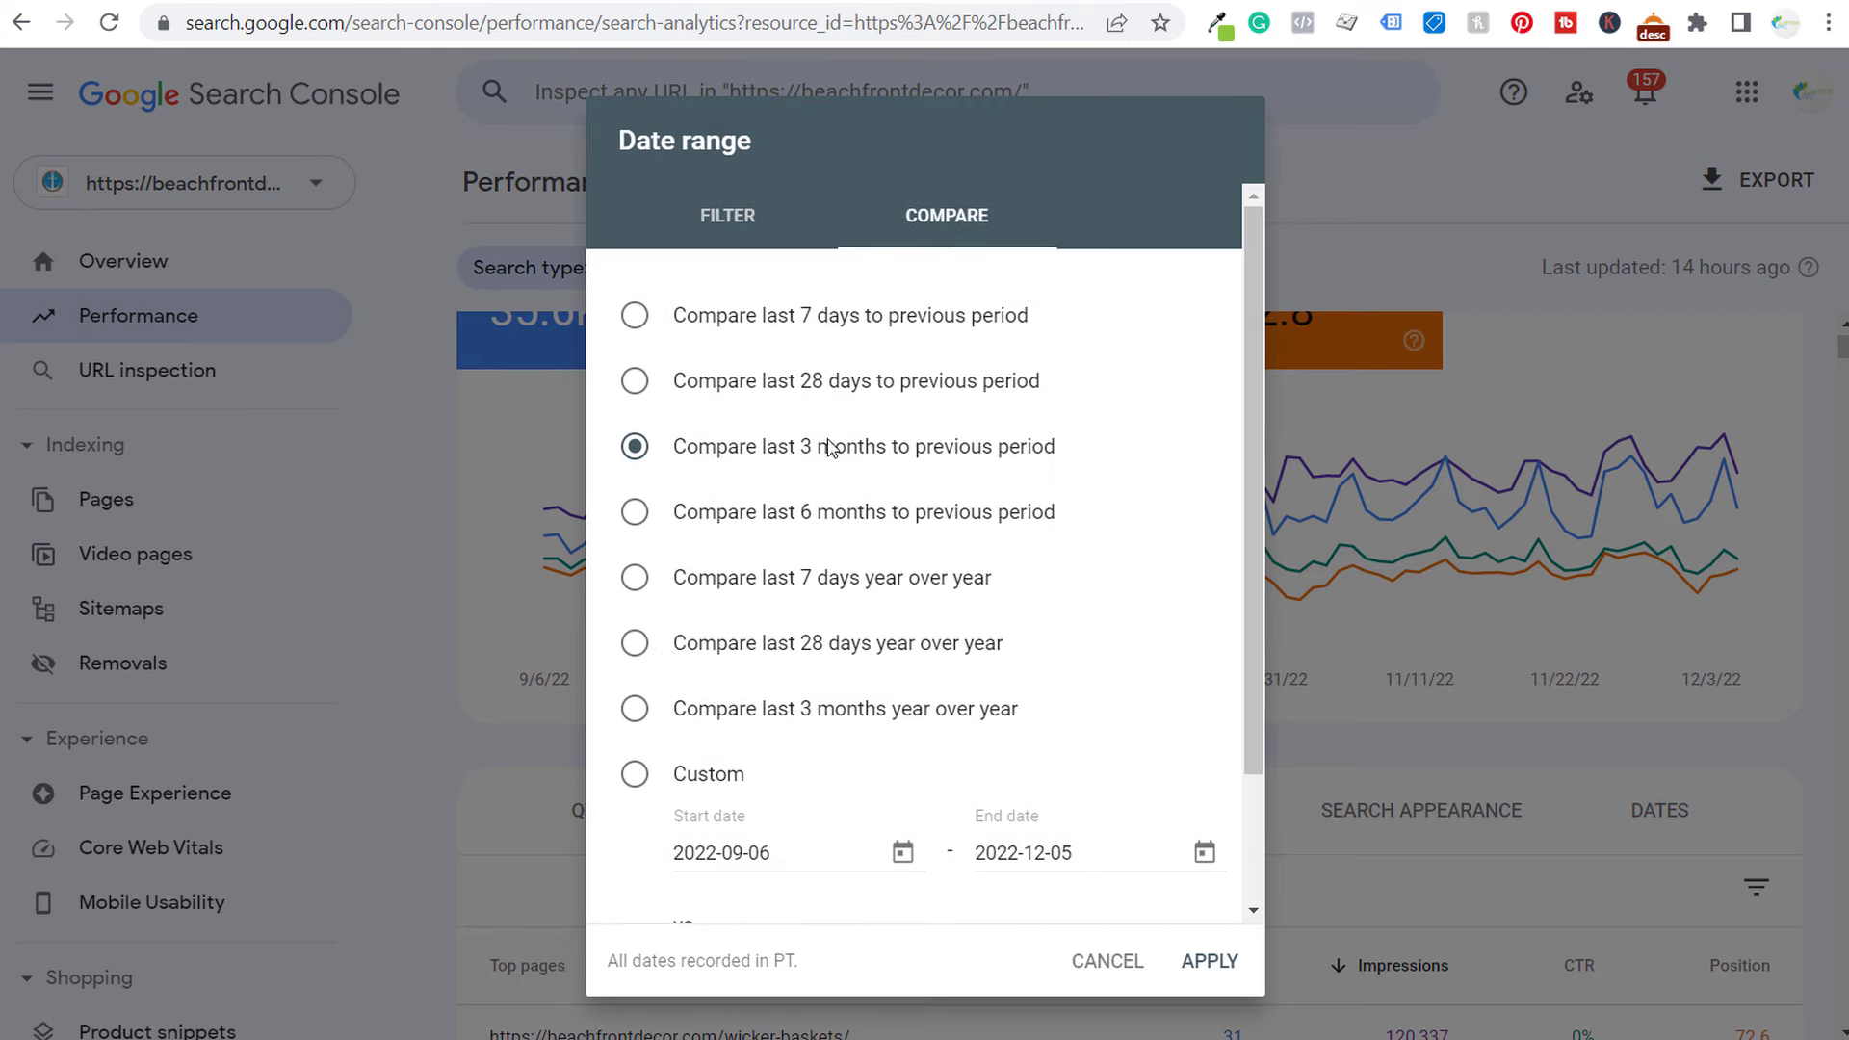
left_click(1207, 961)
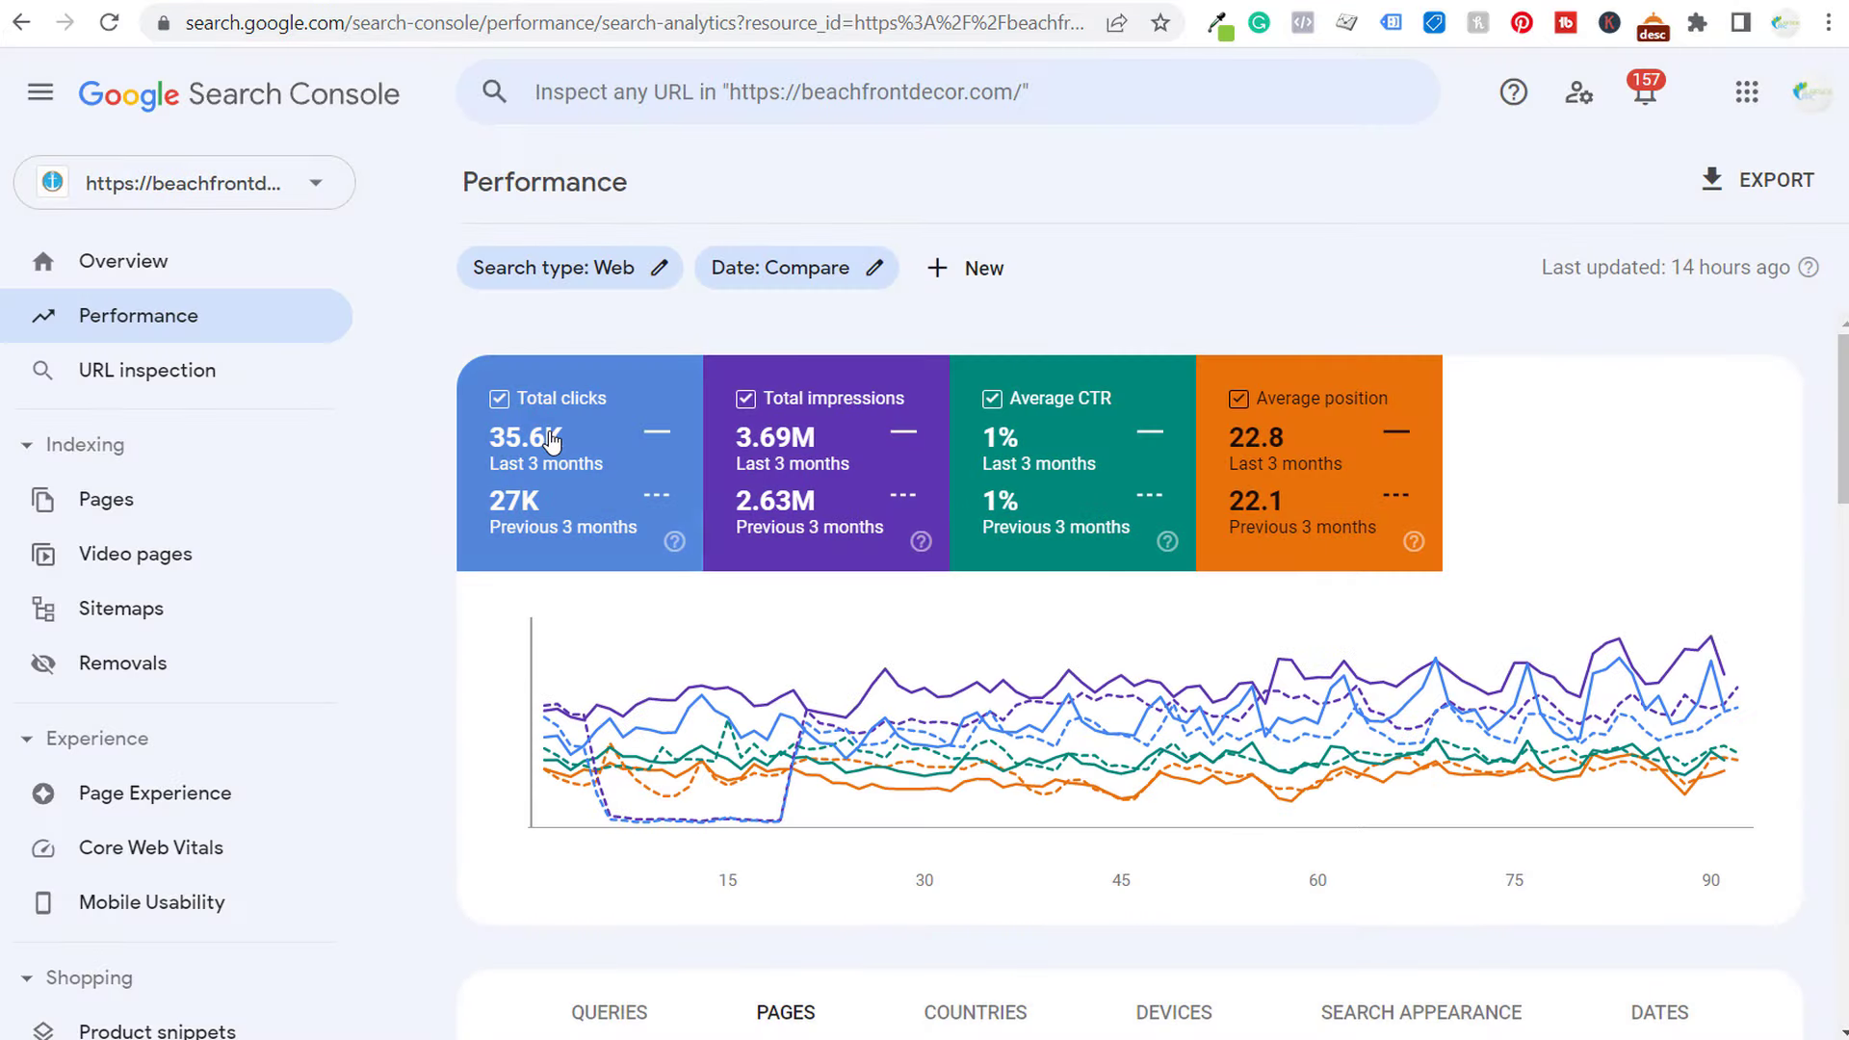
left_click(549, 441)
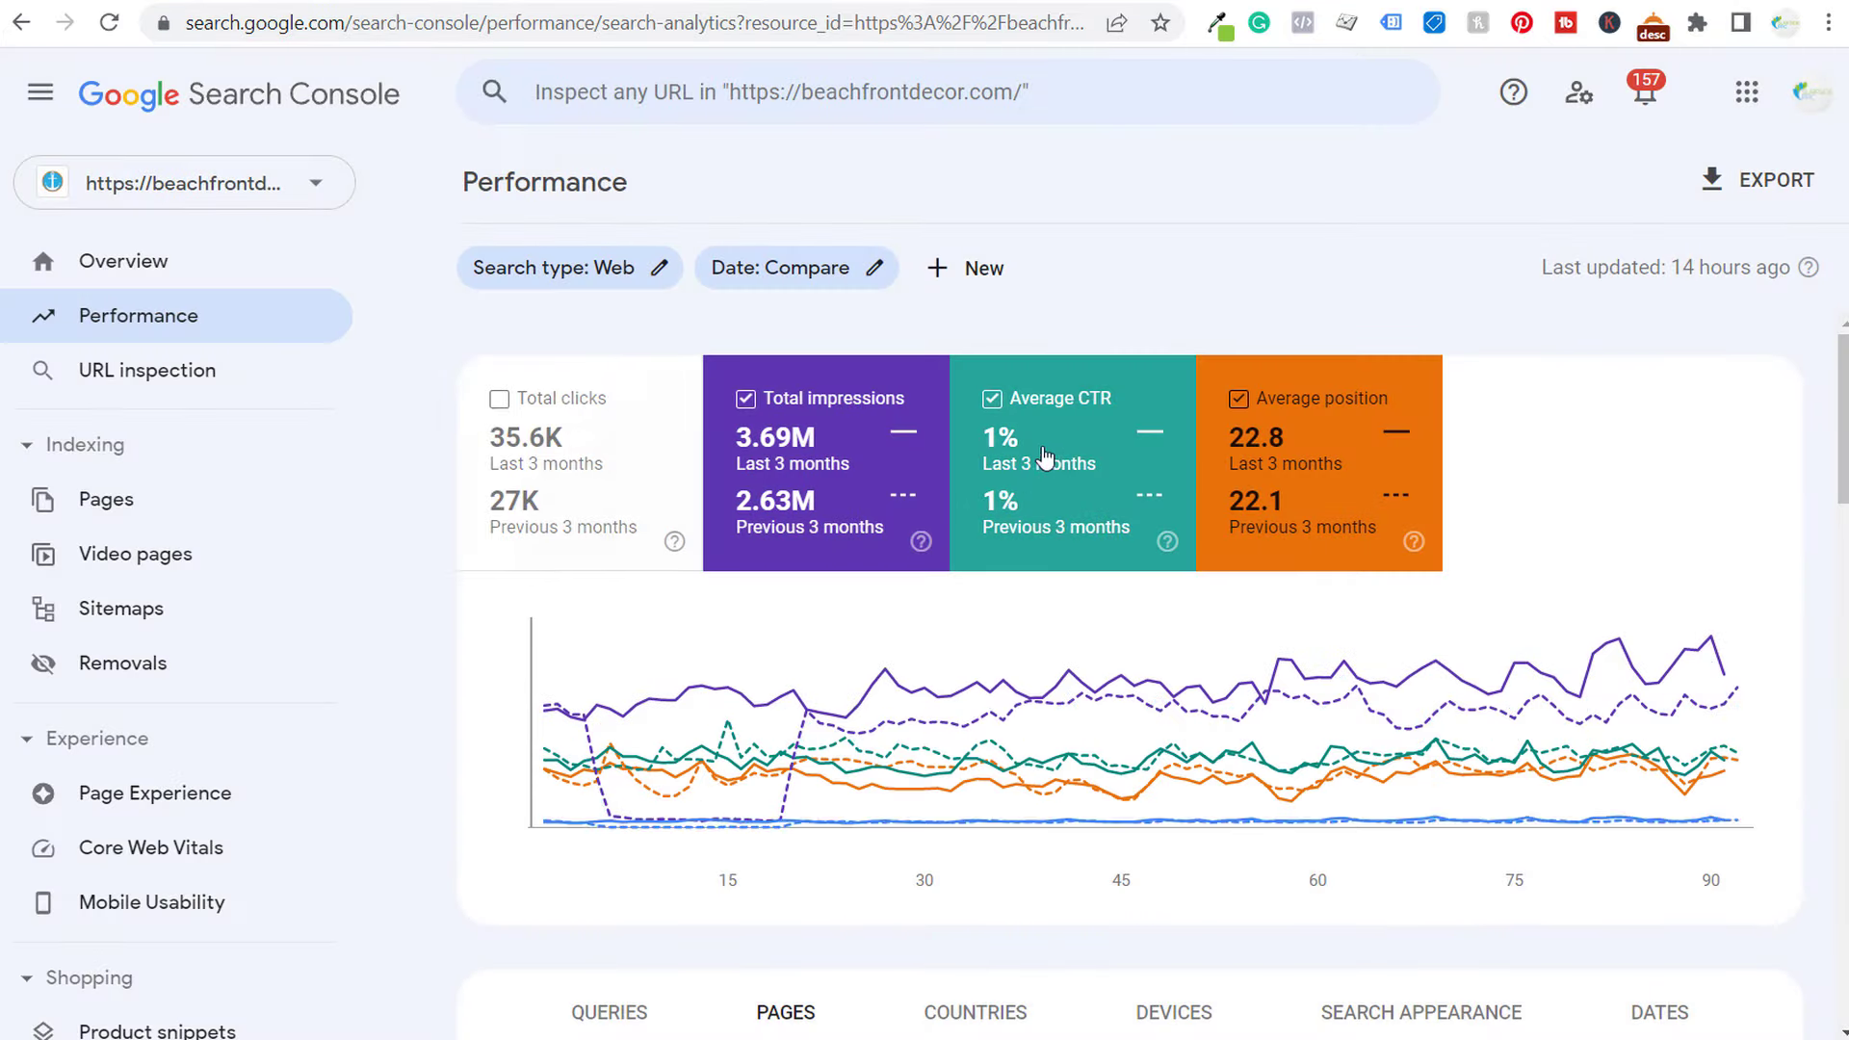
- Hide Average CTR and Average position so only impressions are charted, then view Top pages
left_click(1045, 457)
left_click(1273, 395)
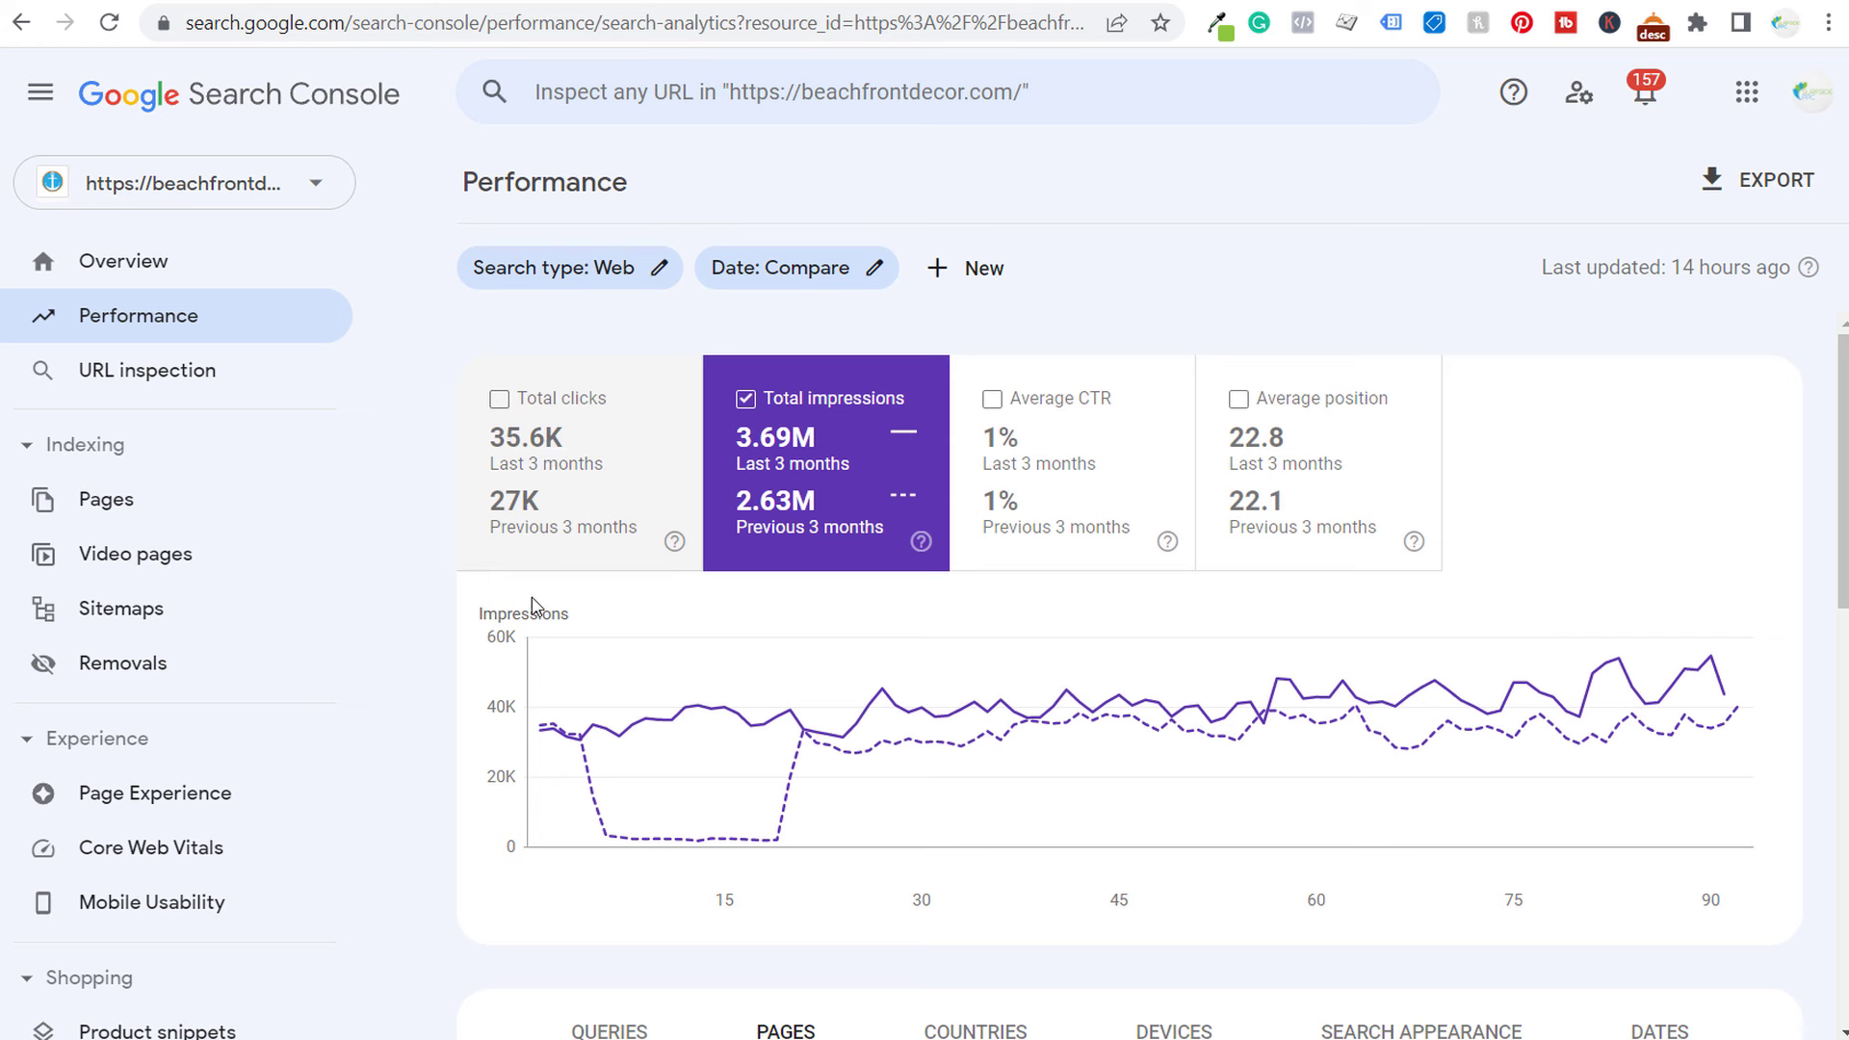
mouse_move(703, 841)
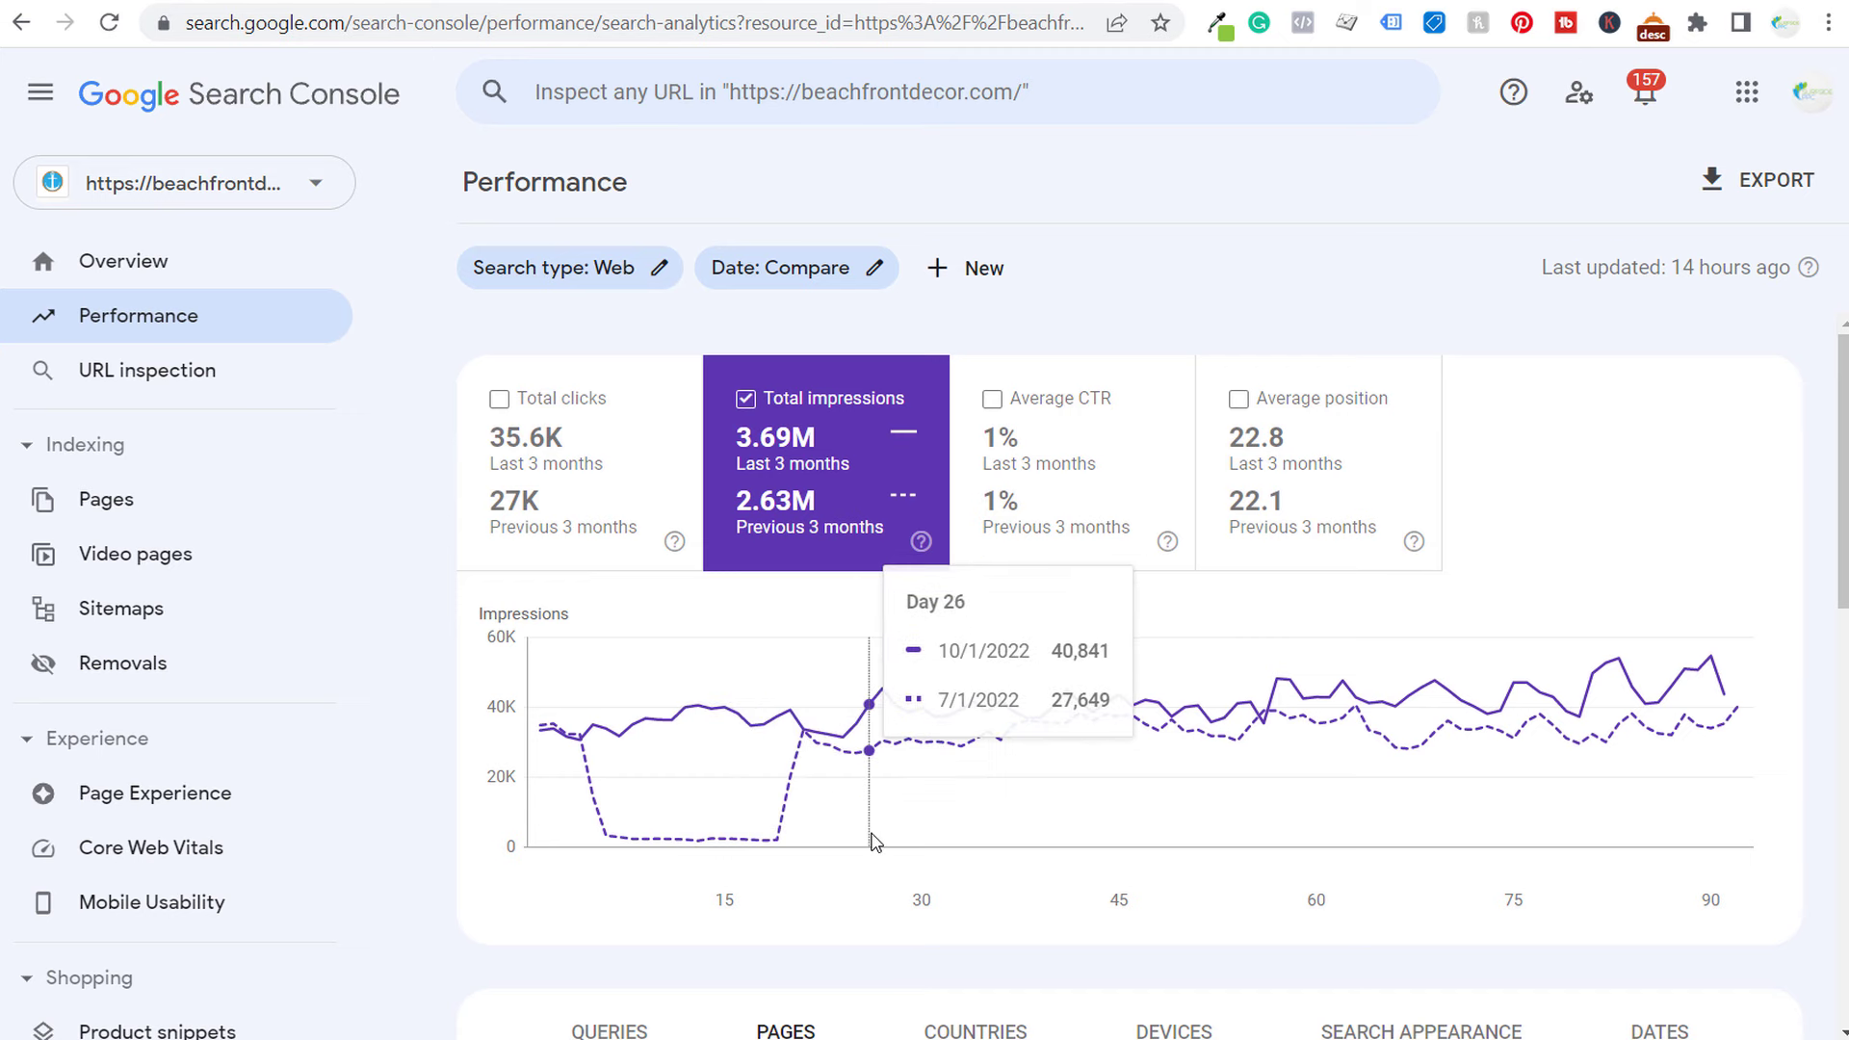
scroll(1160, 799, "down", 8)
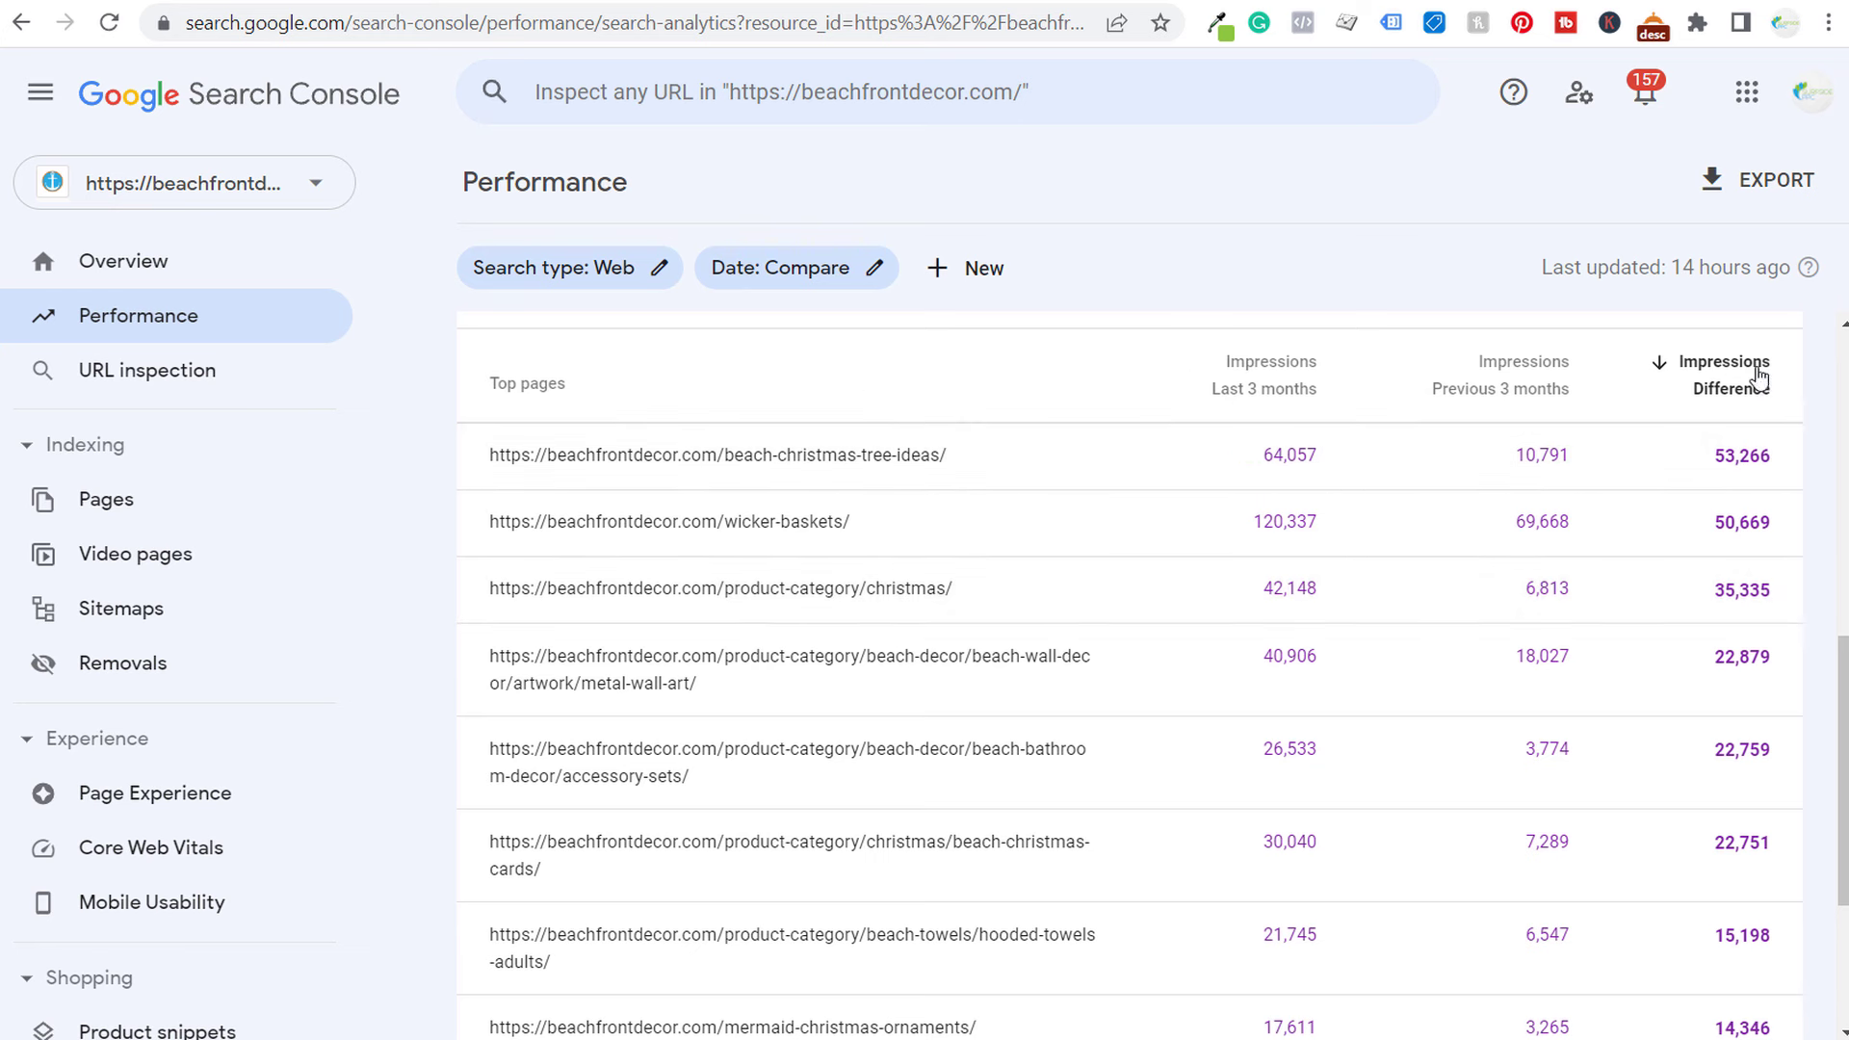
- Sort pages by largest impression loss and filter to the nautical-wall-clocks page
left_click(1728, 371)
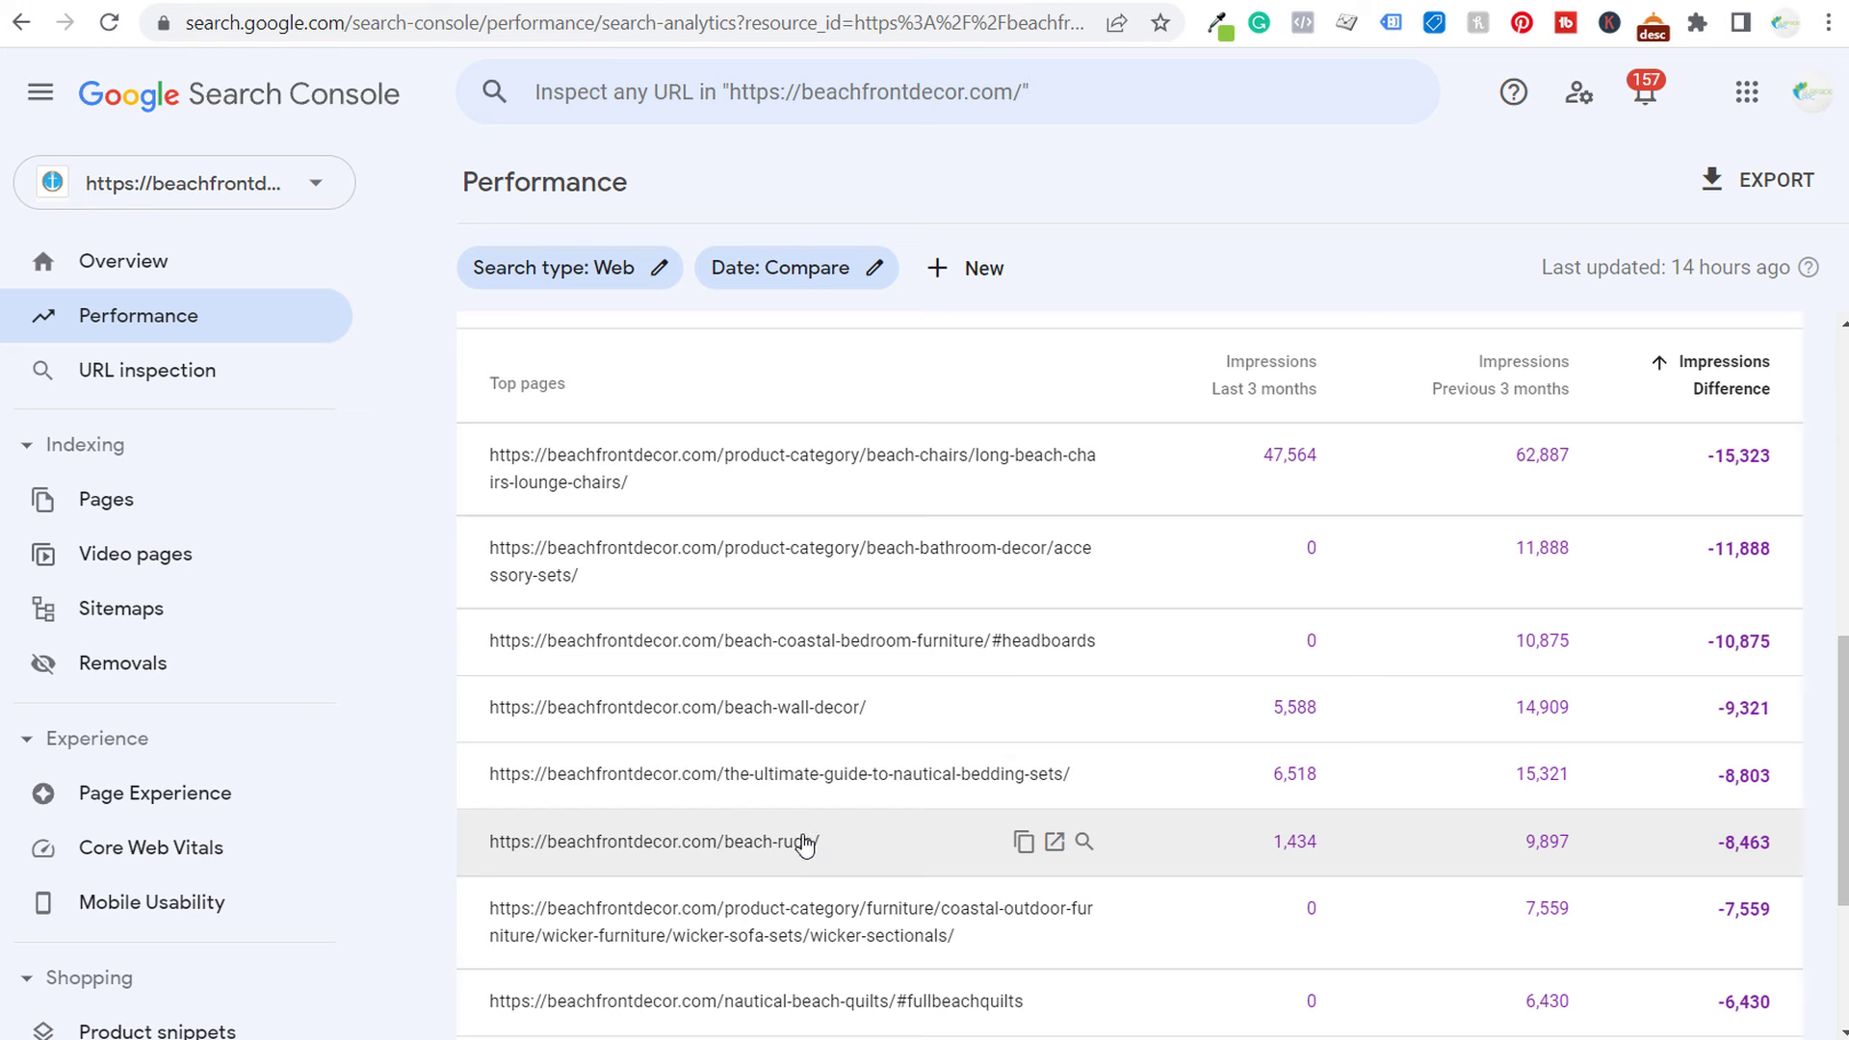
scroll(825, 764, "down", 3)
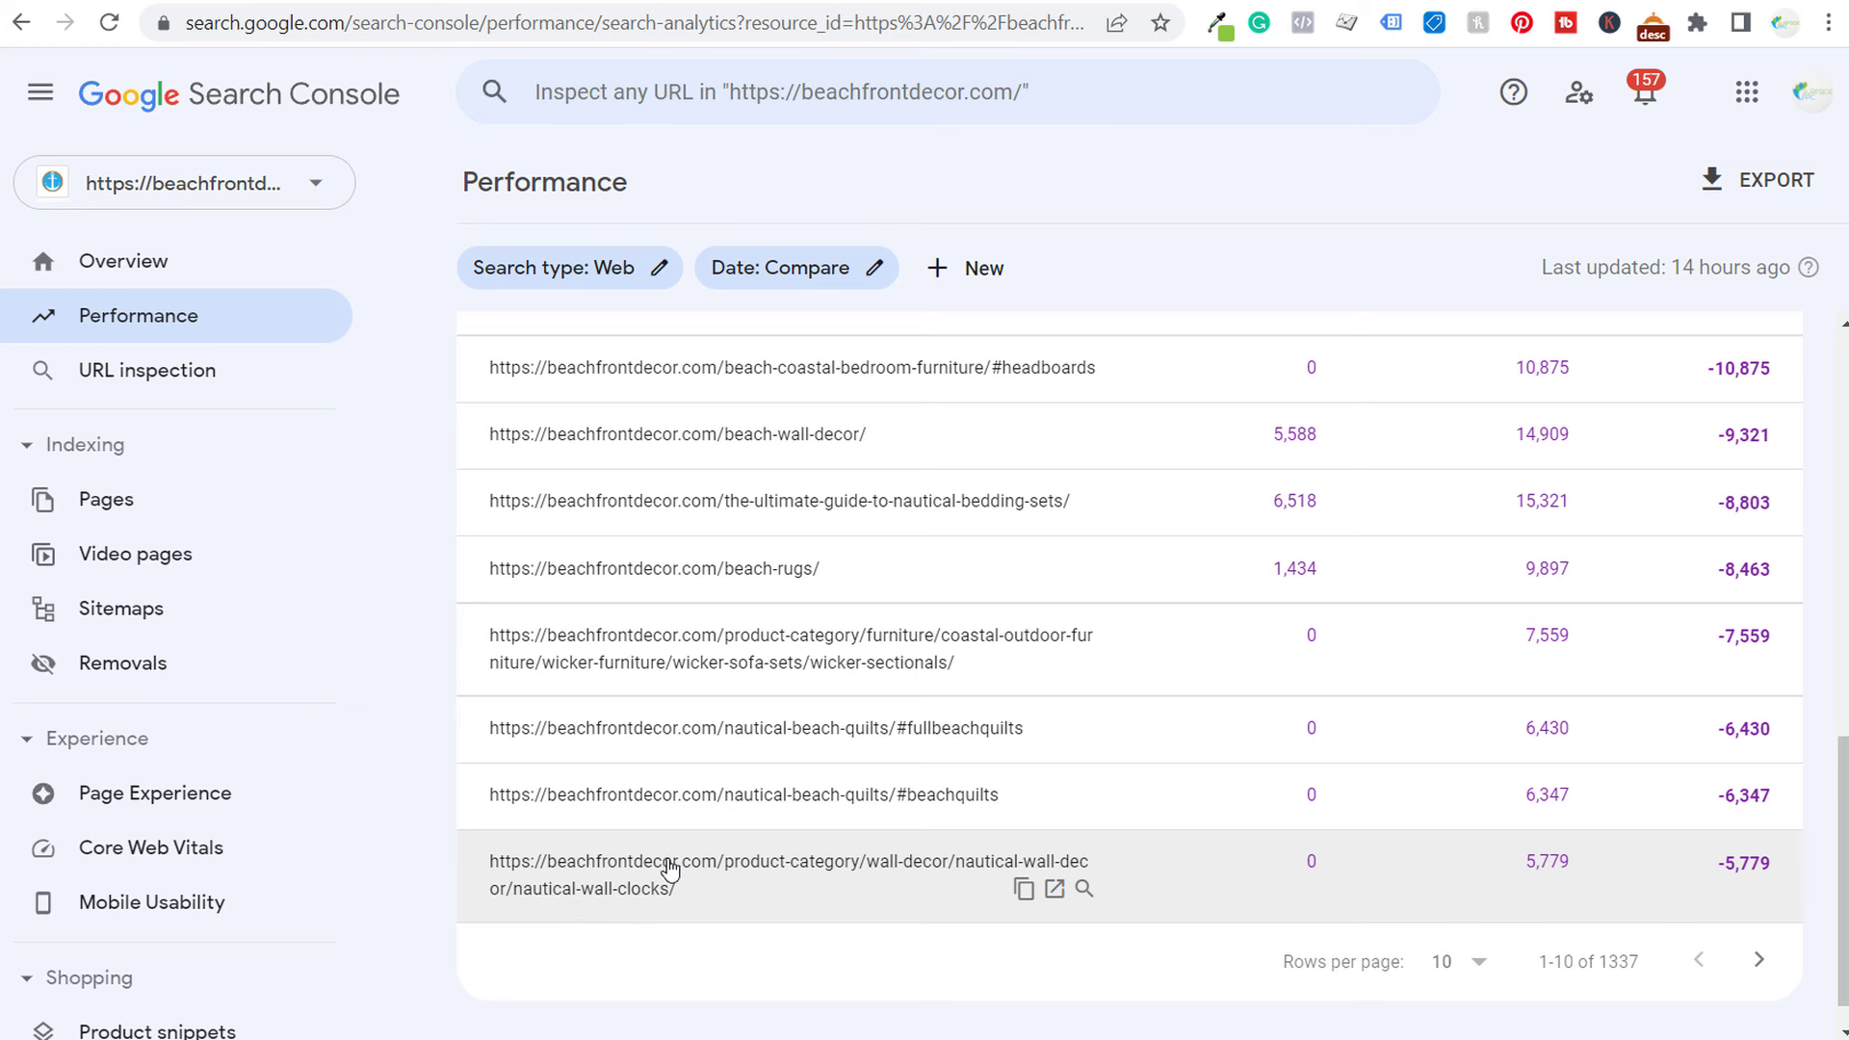
left_click(703, 894)
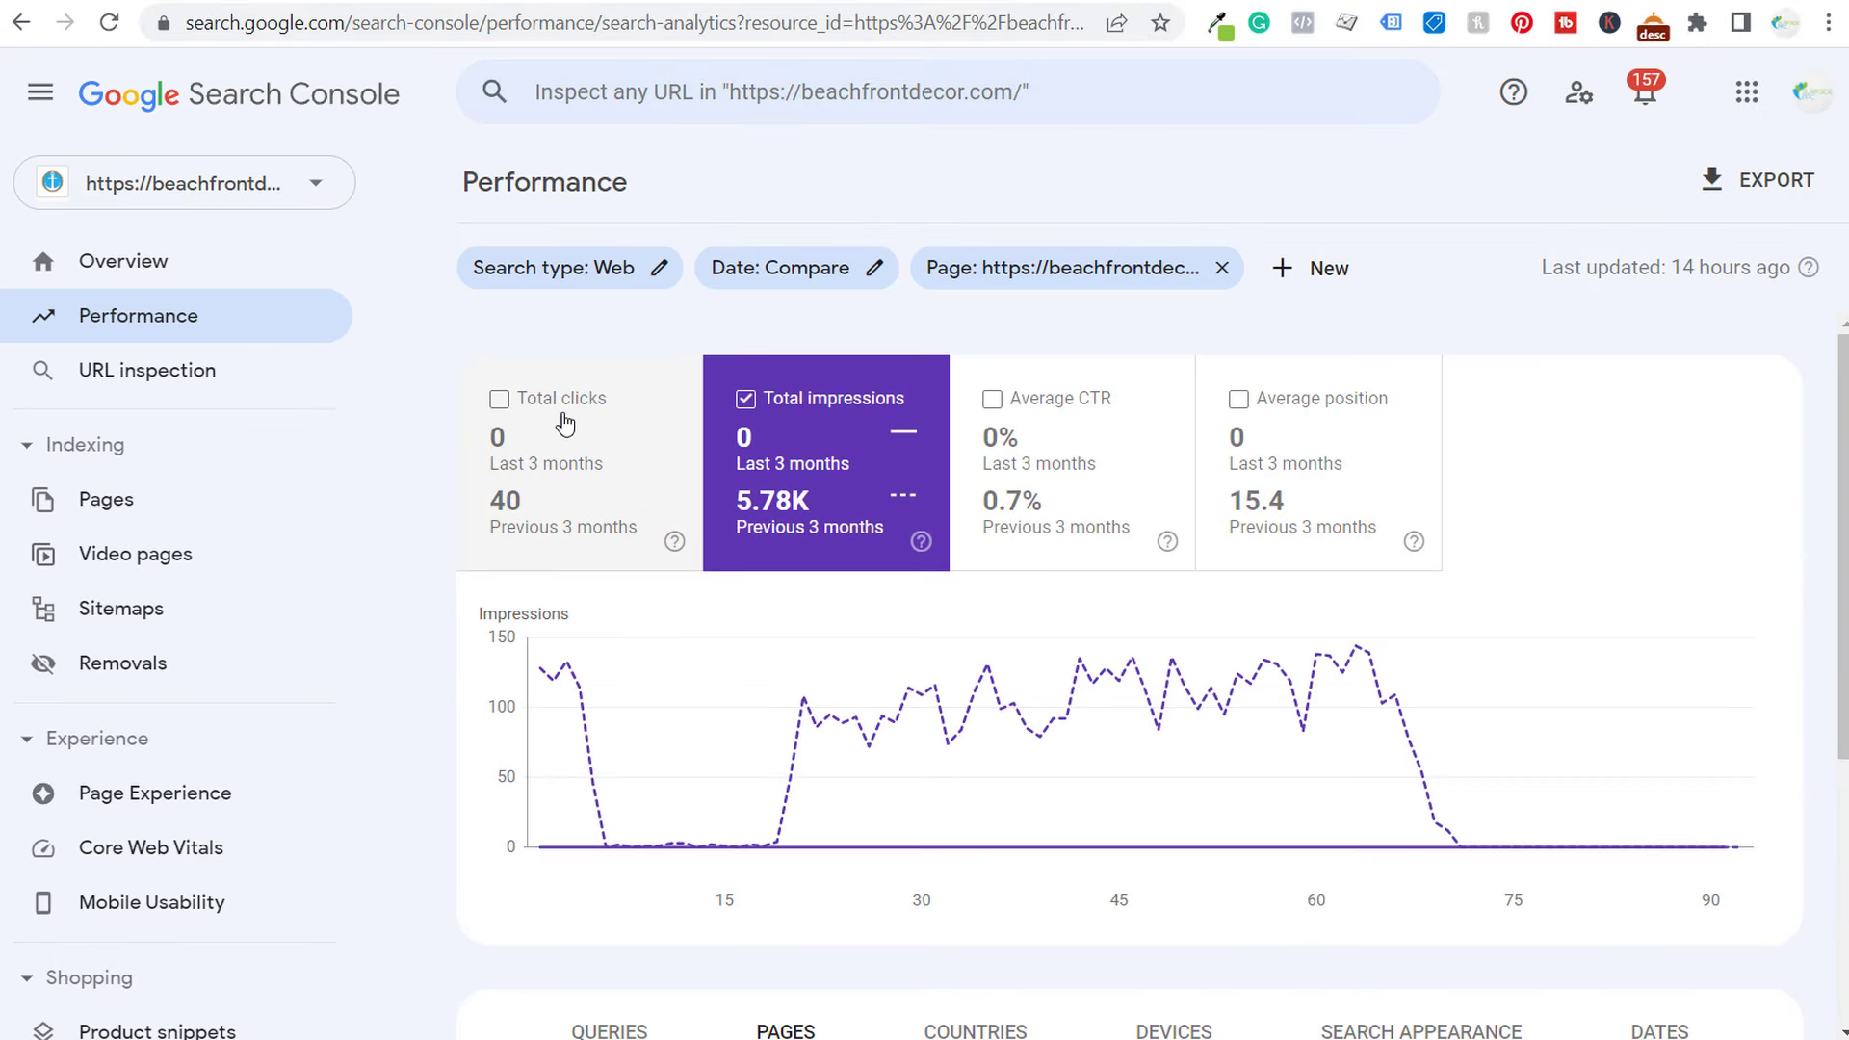
- Show Total clicks, sort this page's queries by previous impressions, and filter to 'nautical clock'
left_click(580, 449)
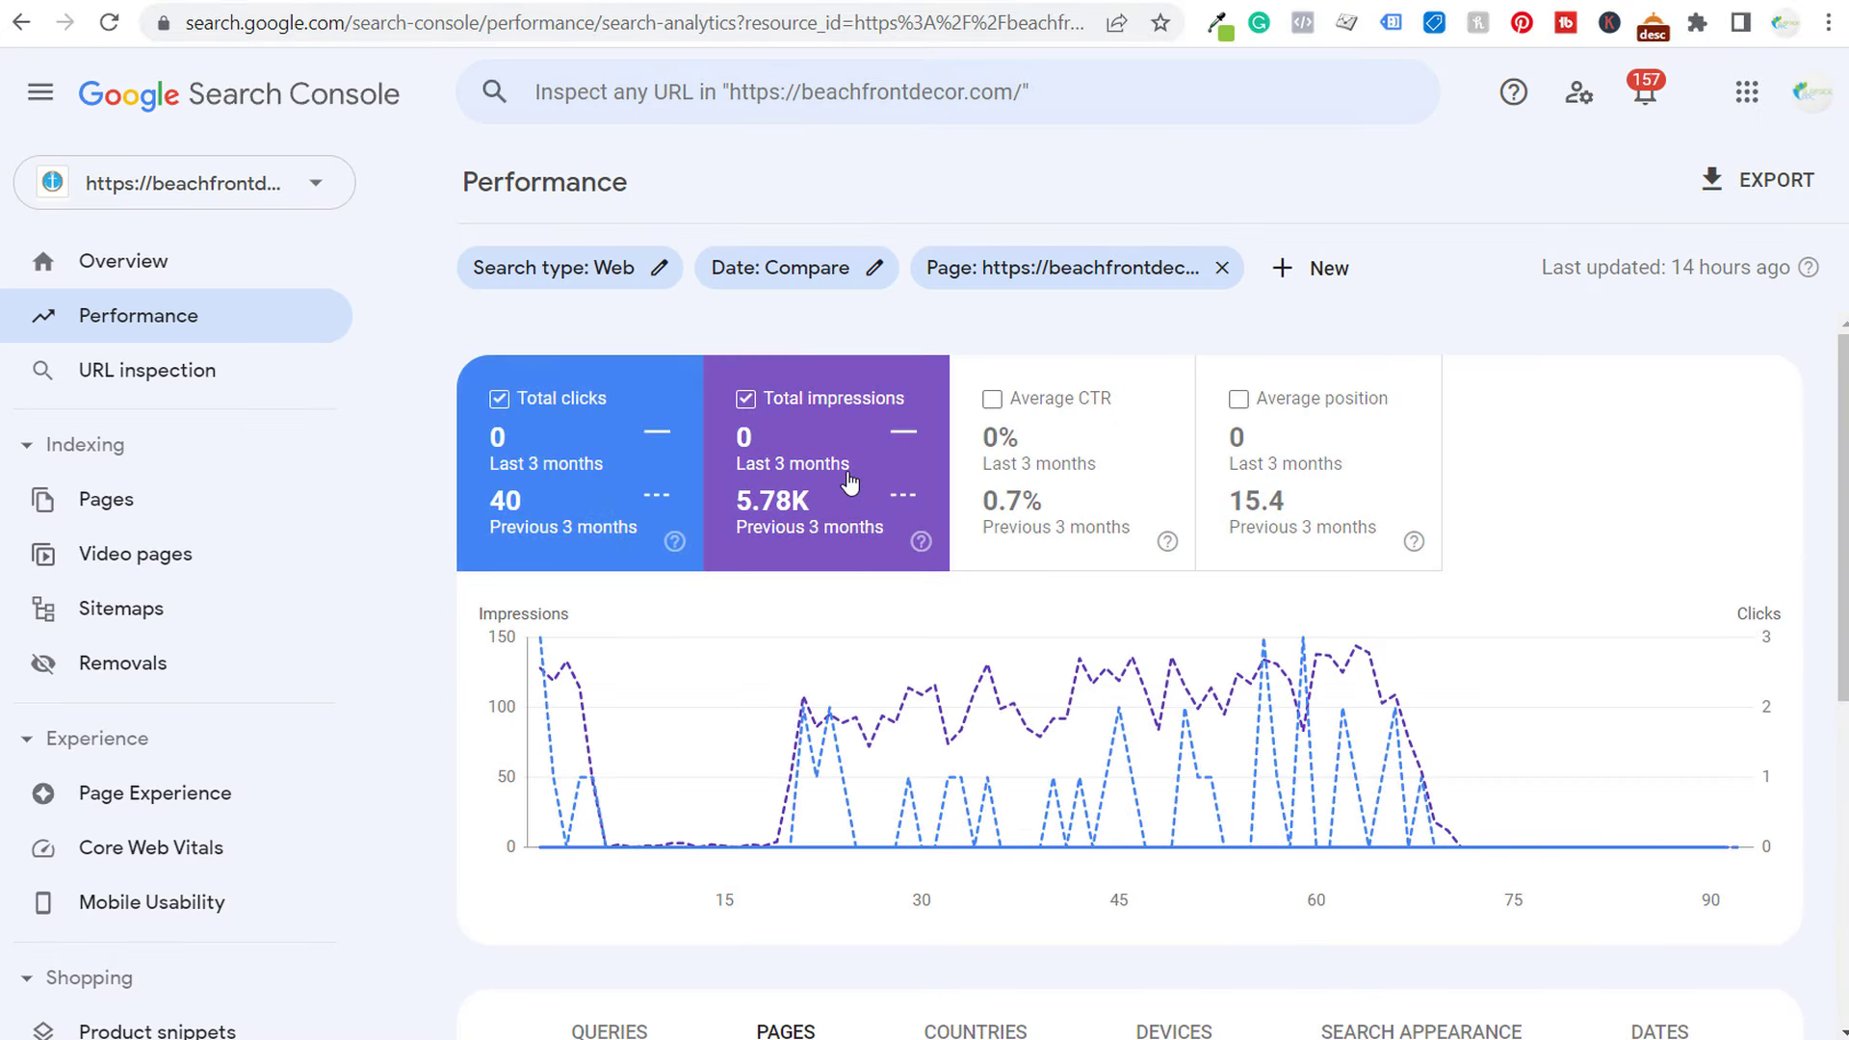
scroll(780, 501, "down", 7)
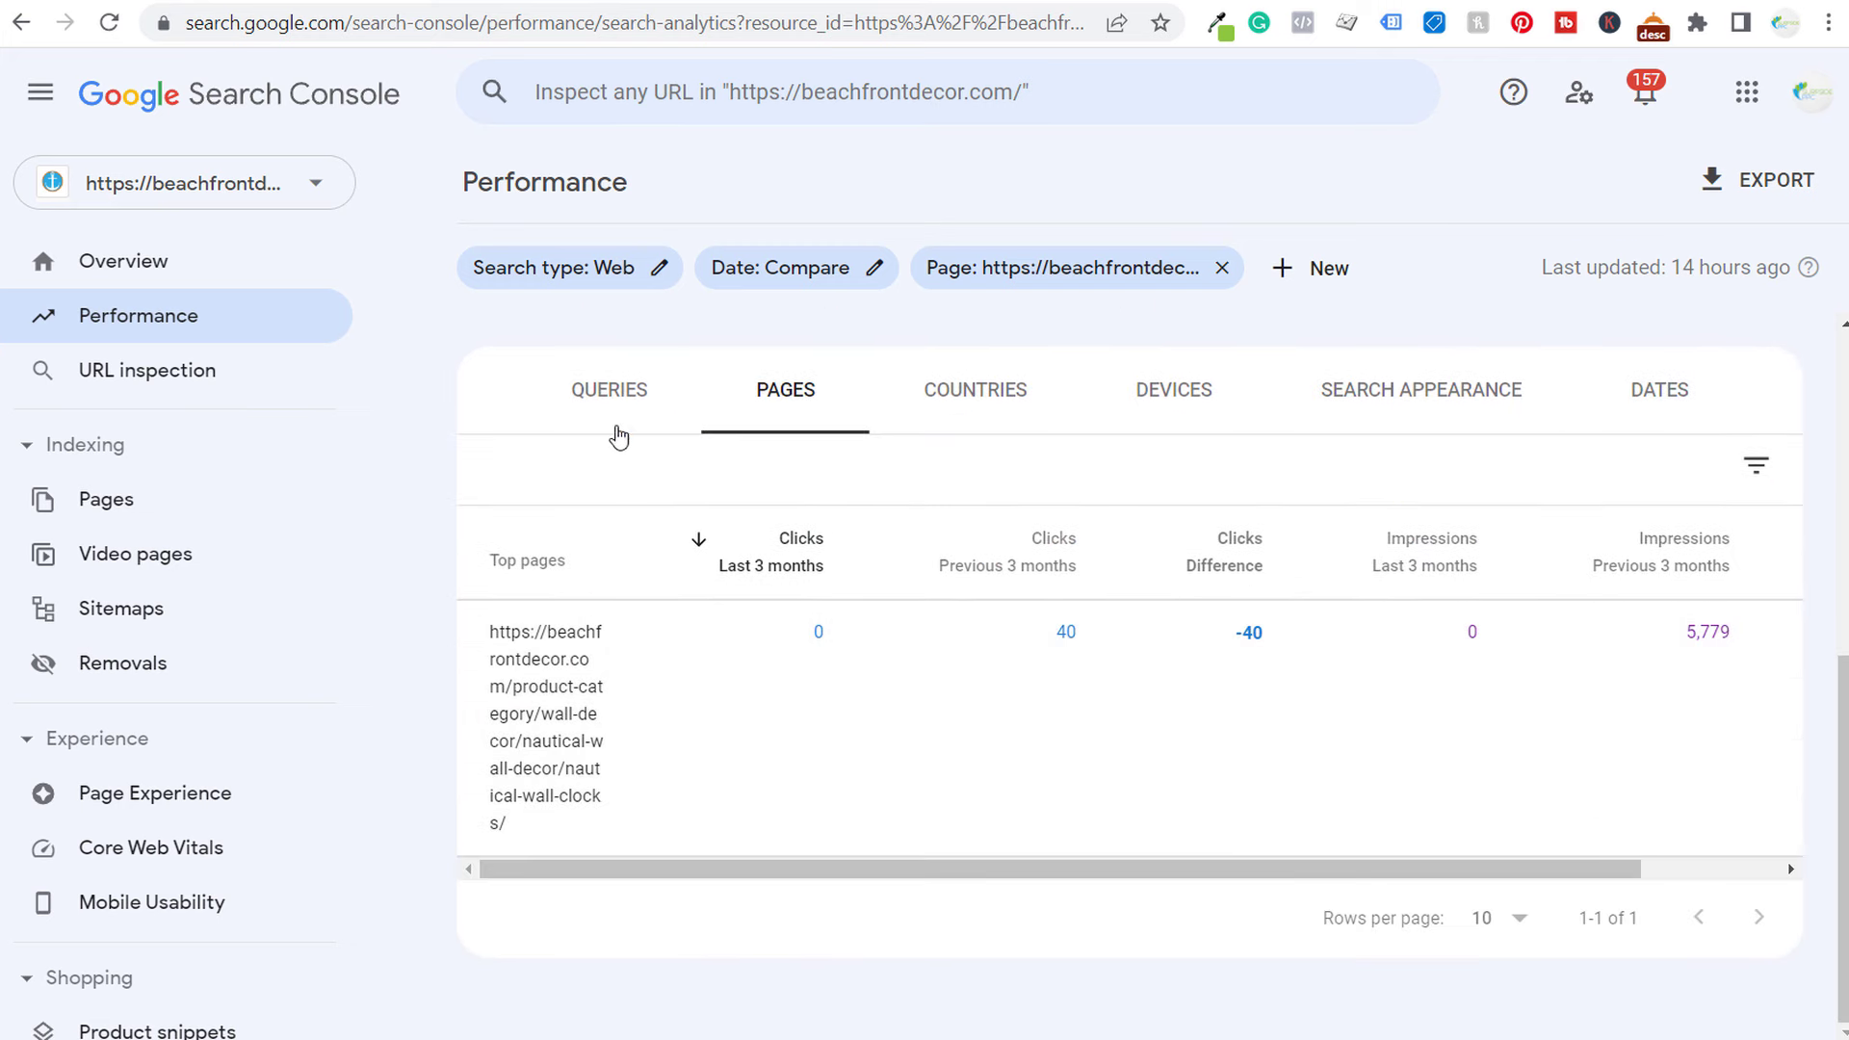
left_click(610, 385)
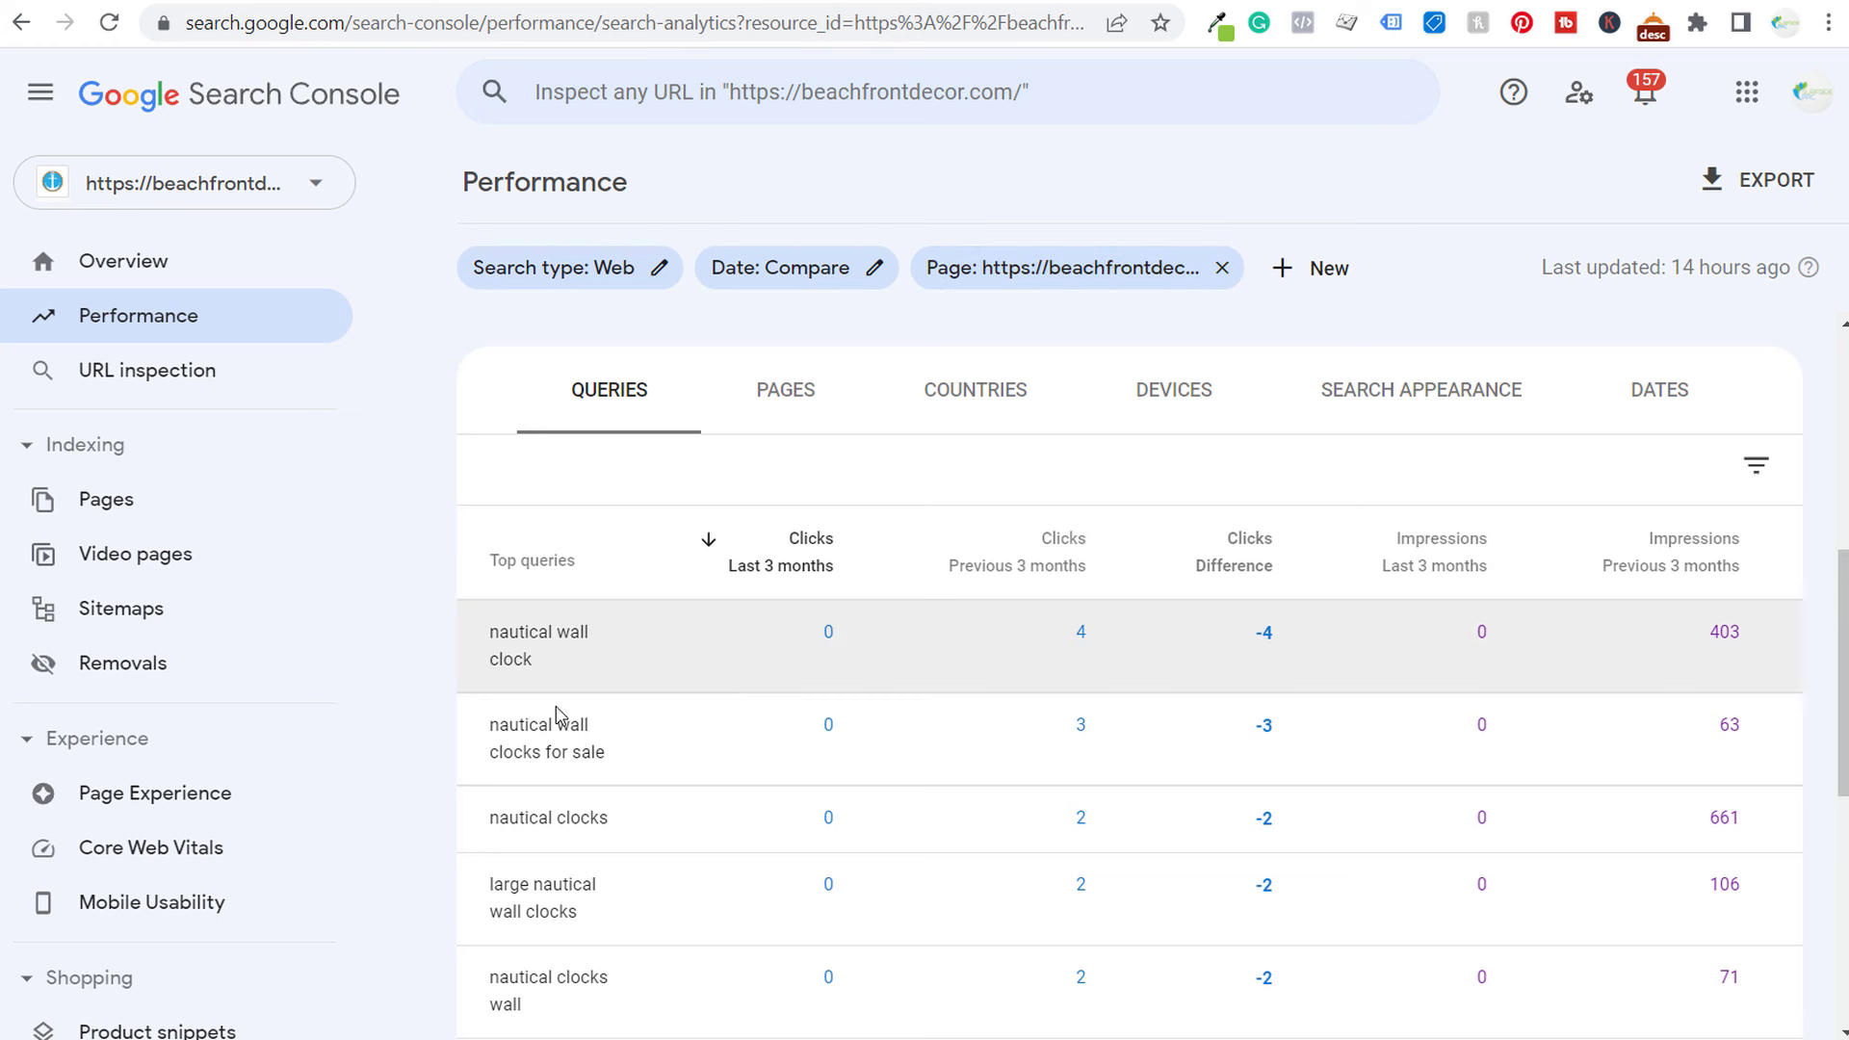
left_click(1707, 559)
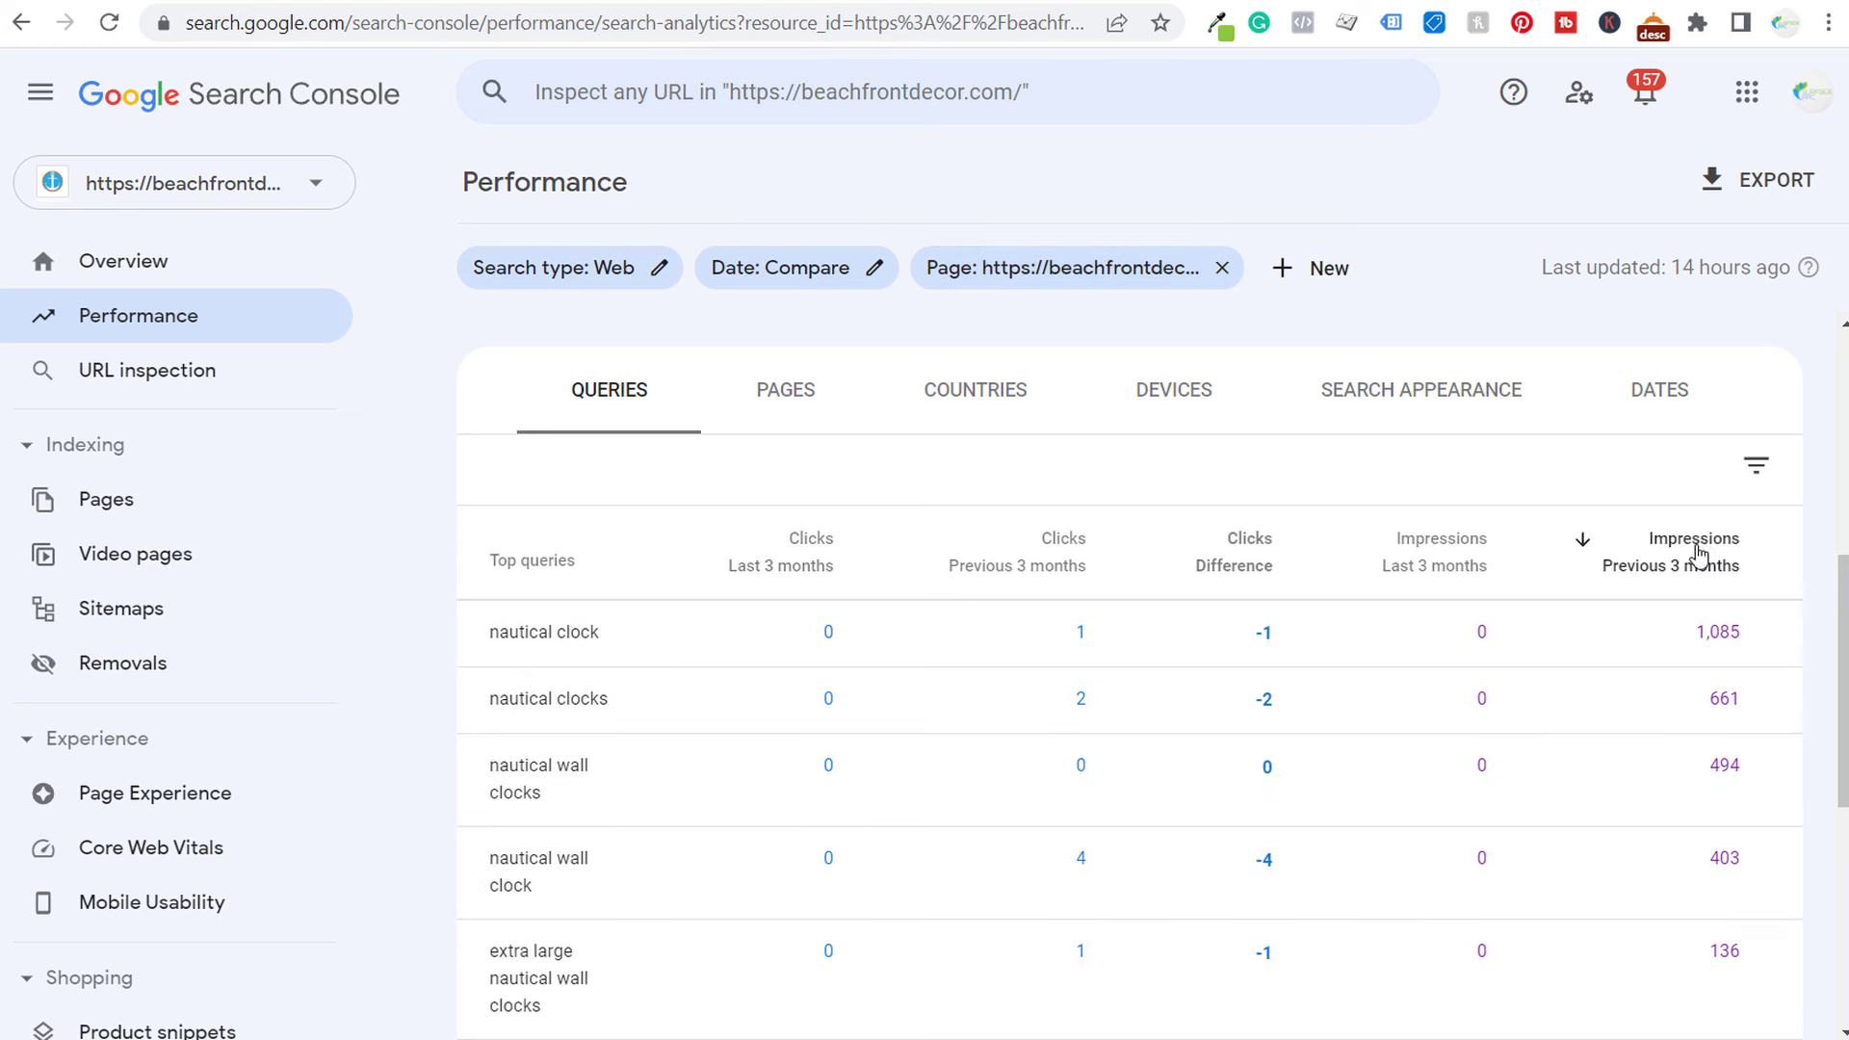
left_click(565, 633)
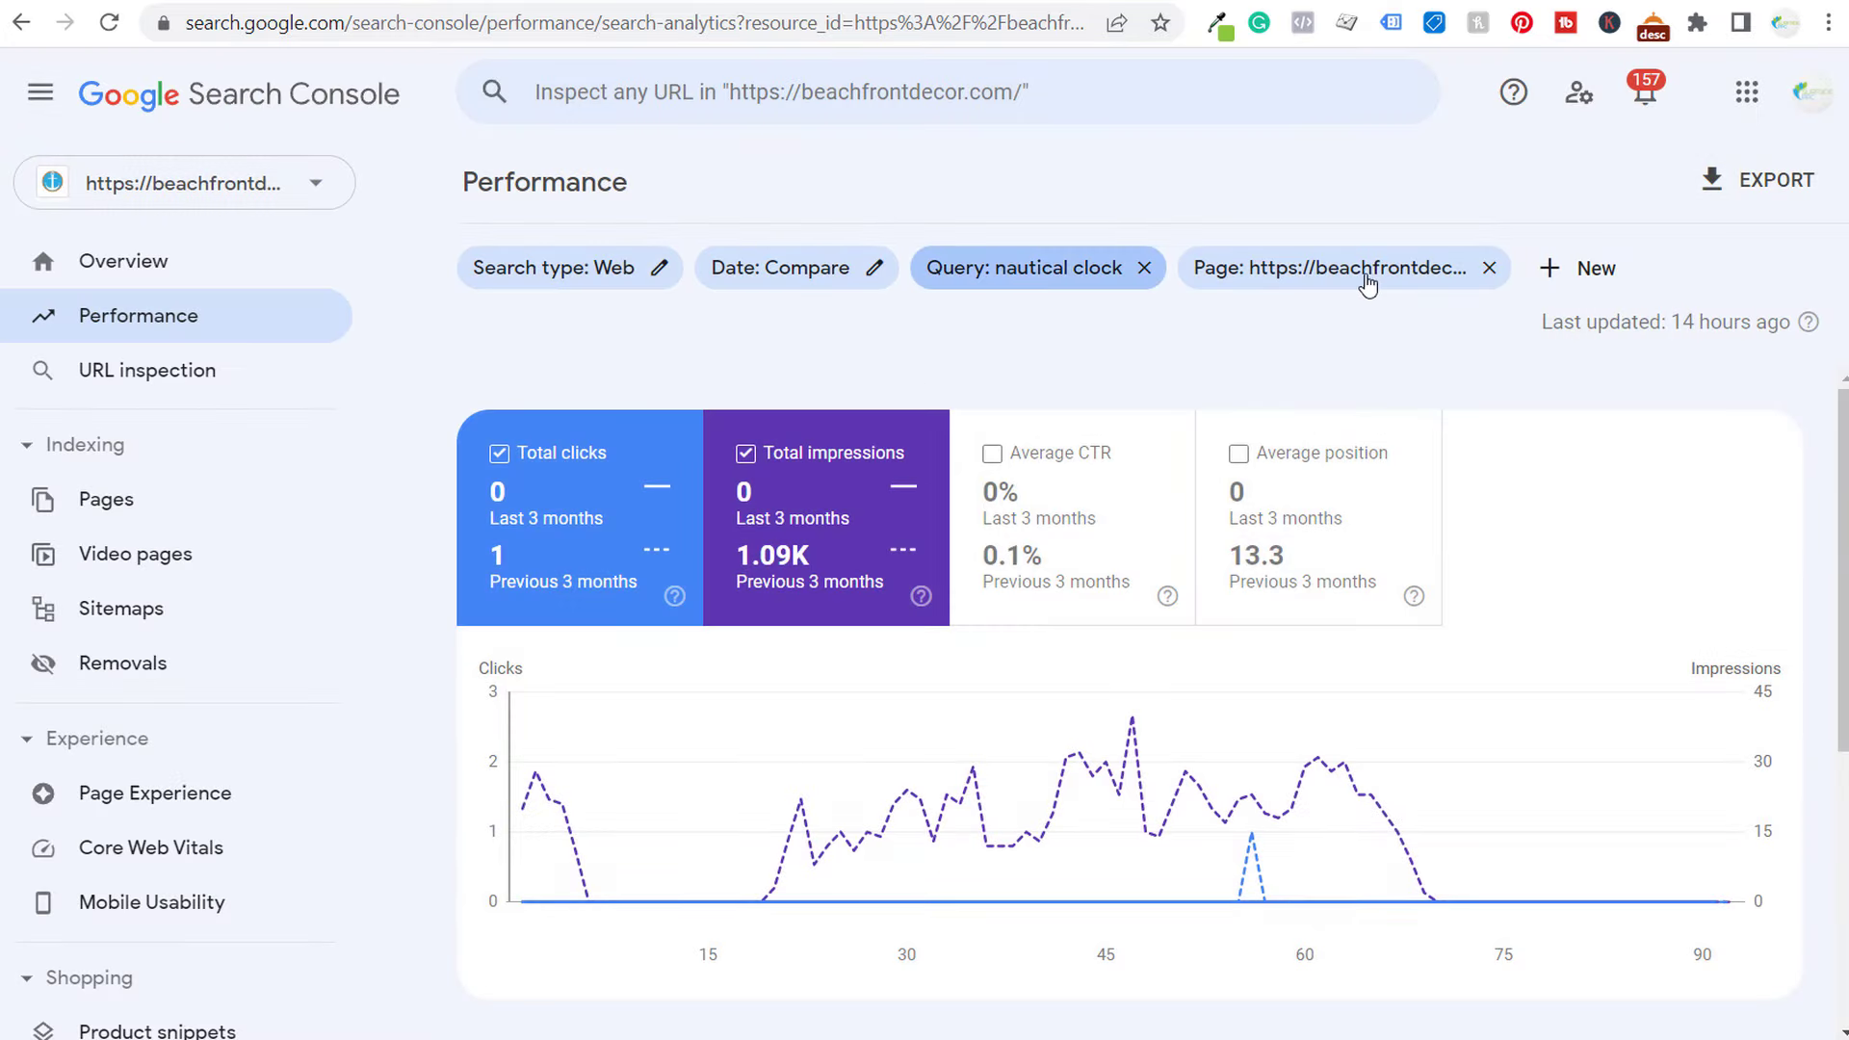
- Remove the Page filter and view the four pages ranking for 'nautical clock'
left_click(1488, 268)
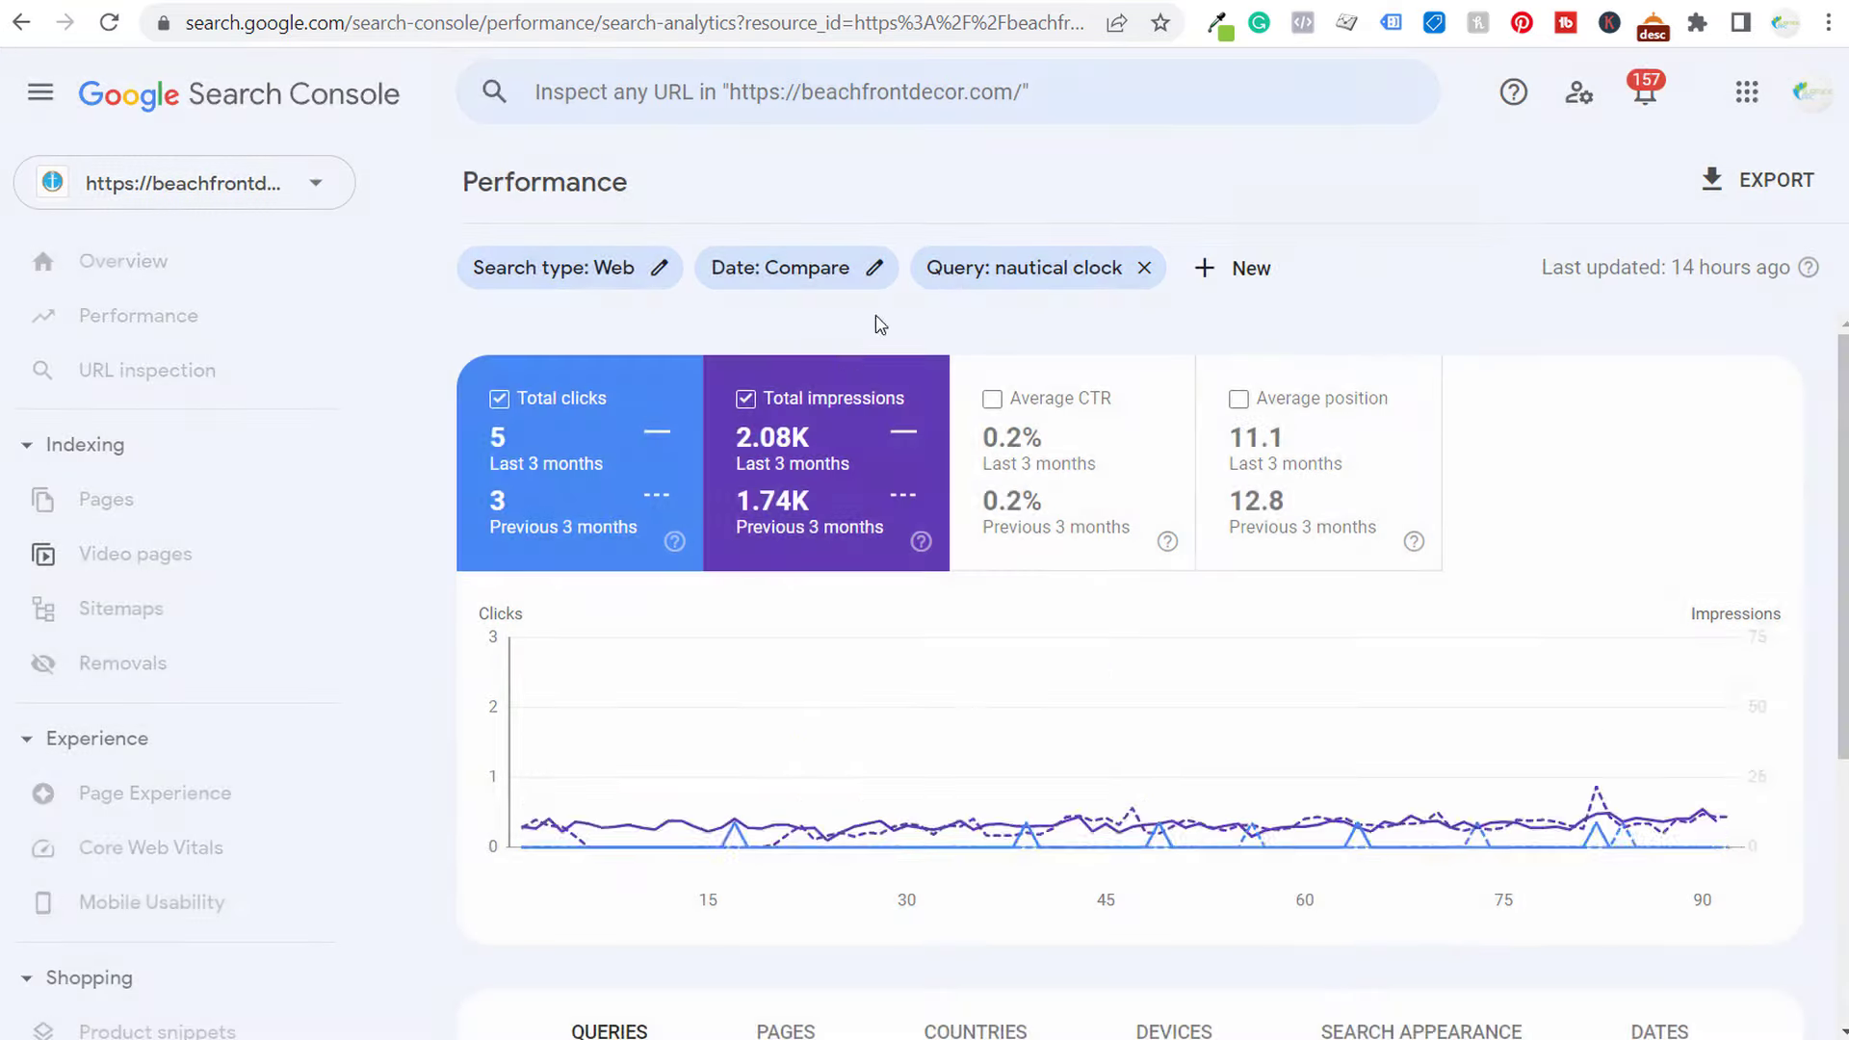
scroll(963, 559, "down", 5)
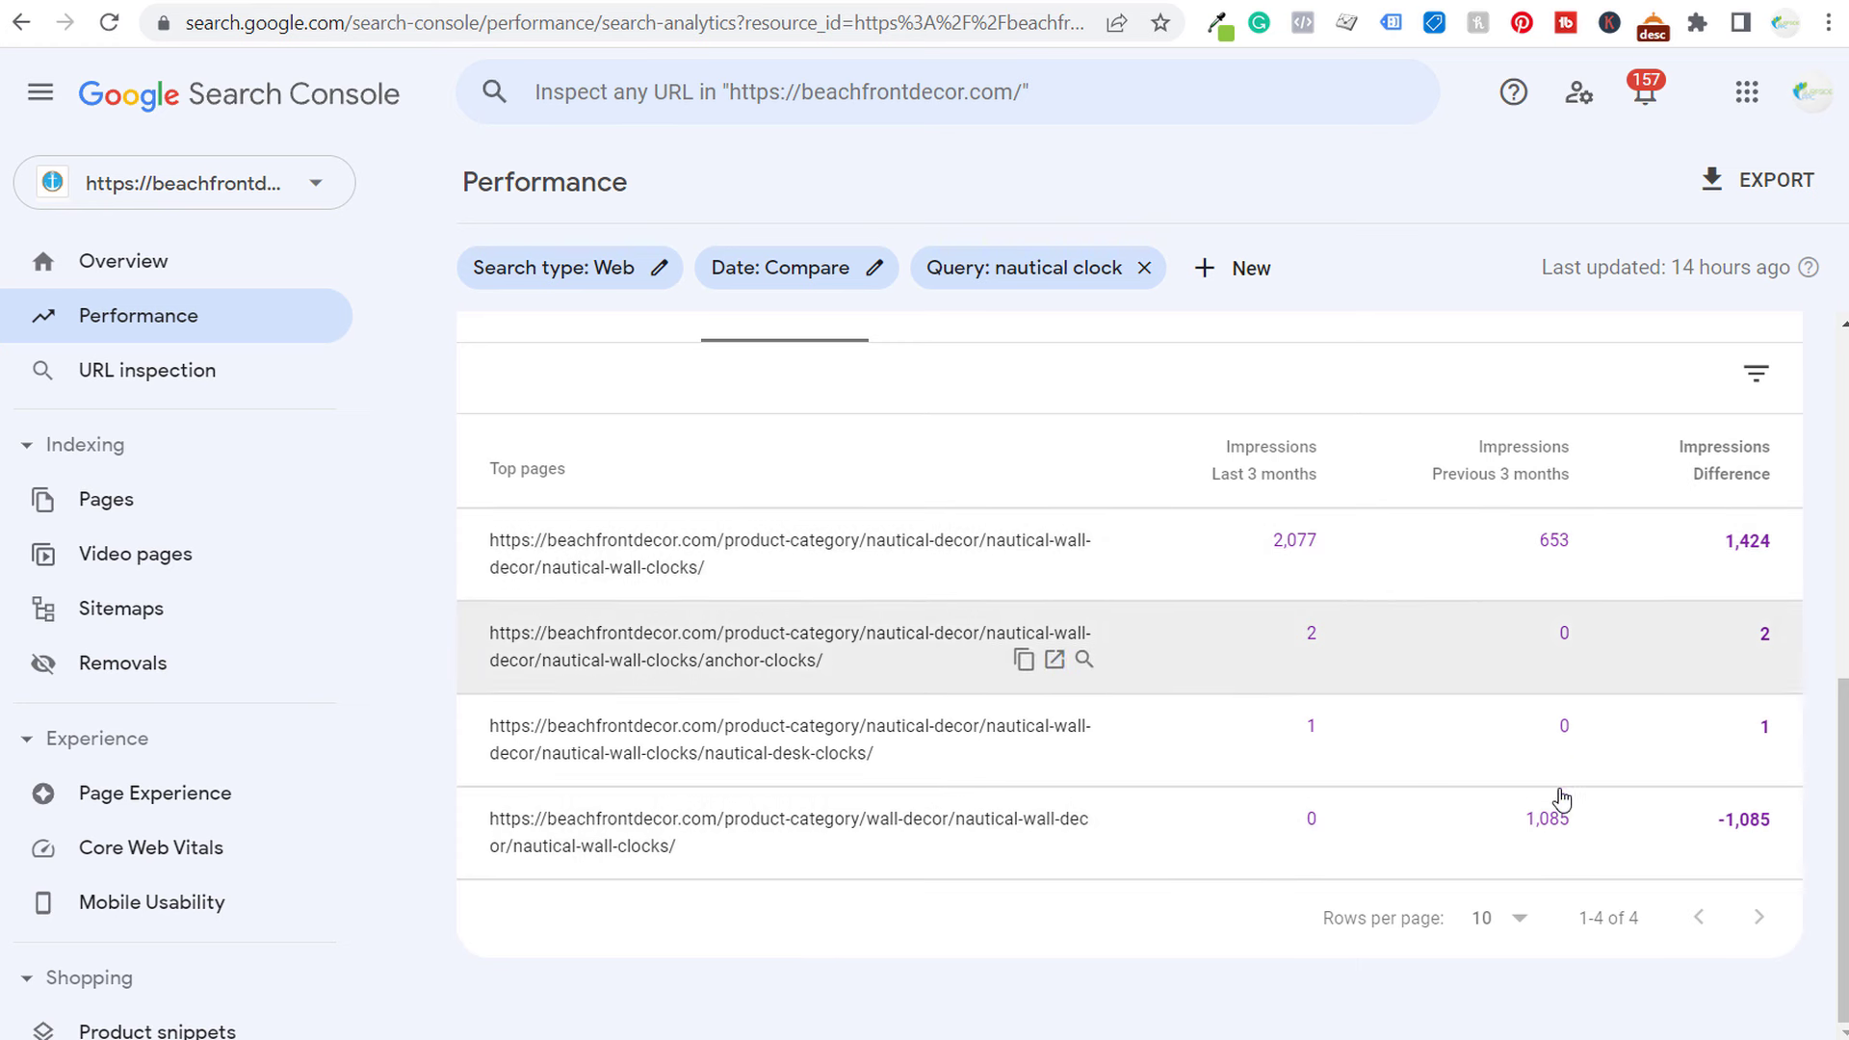
- Remove the 'Query: nautical clock' filter chip to restore the whole-site 3-month comparison
scroll(1457, 710, "up", 5)
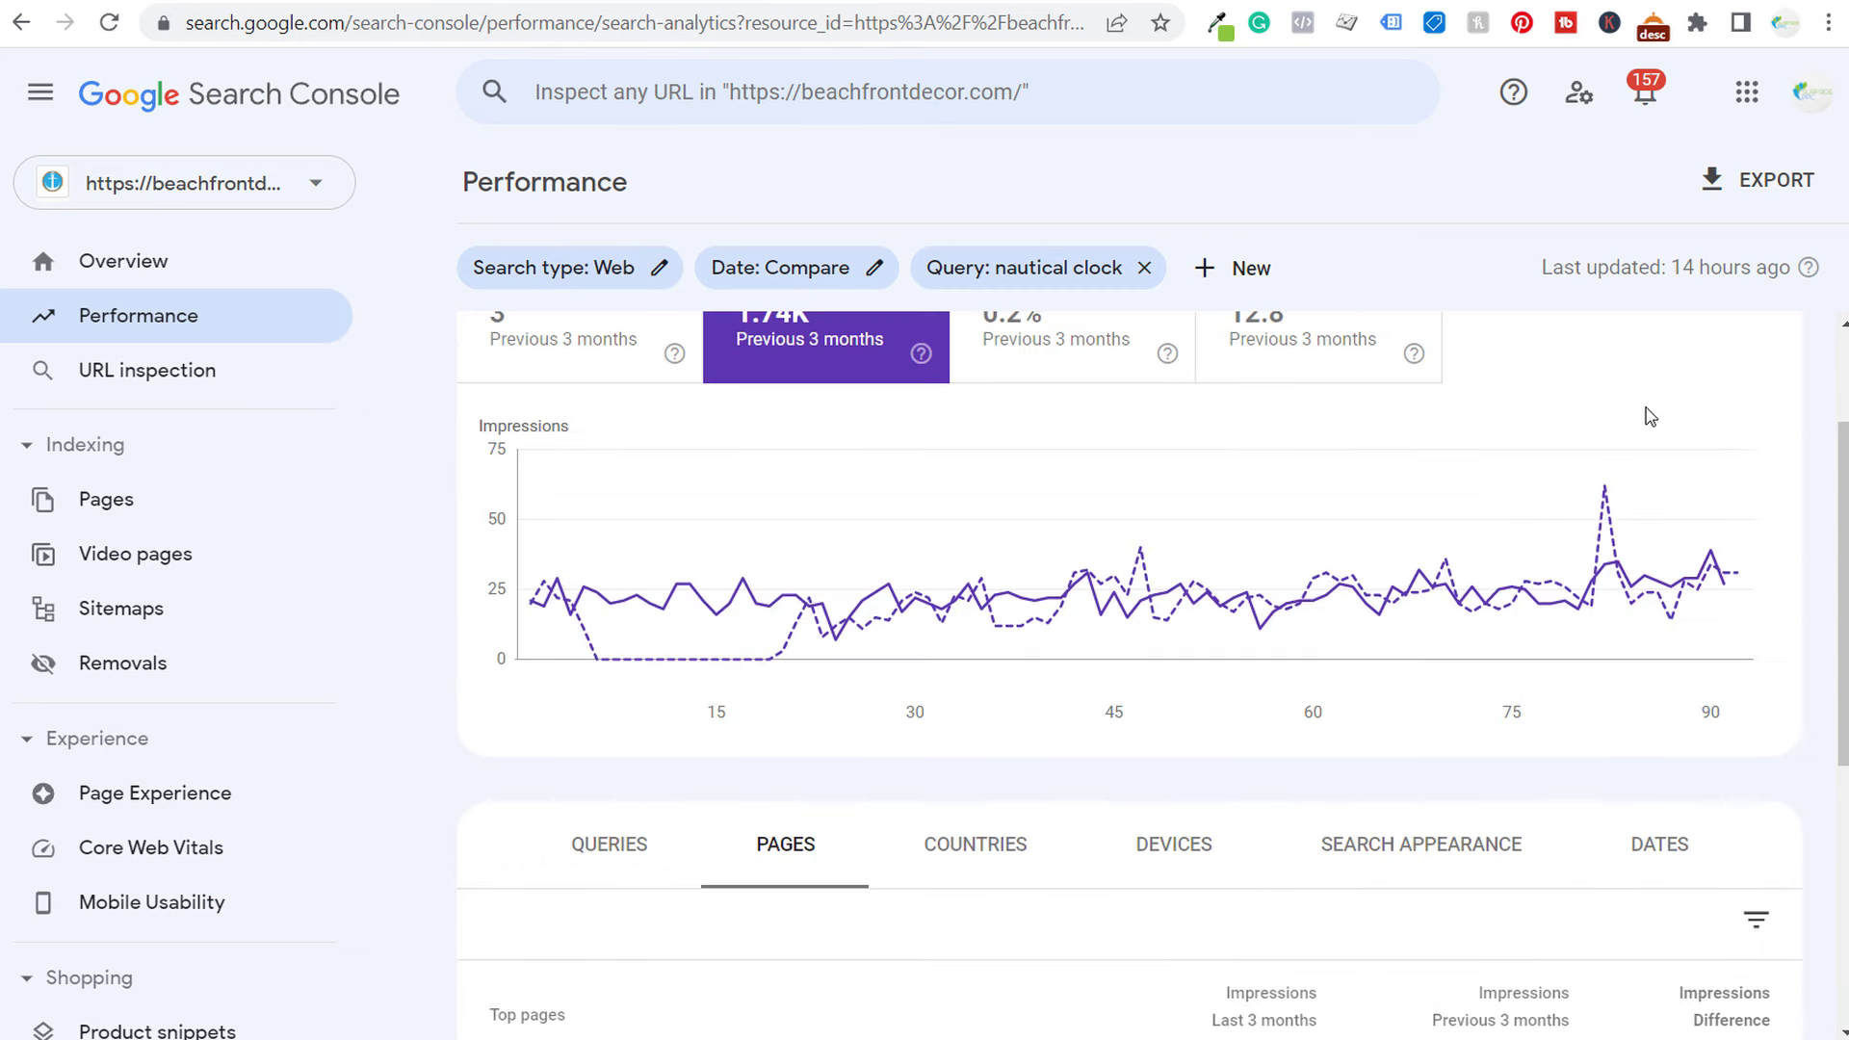
scroll(1107, 607, "up", 2)
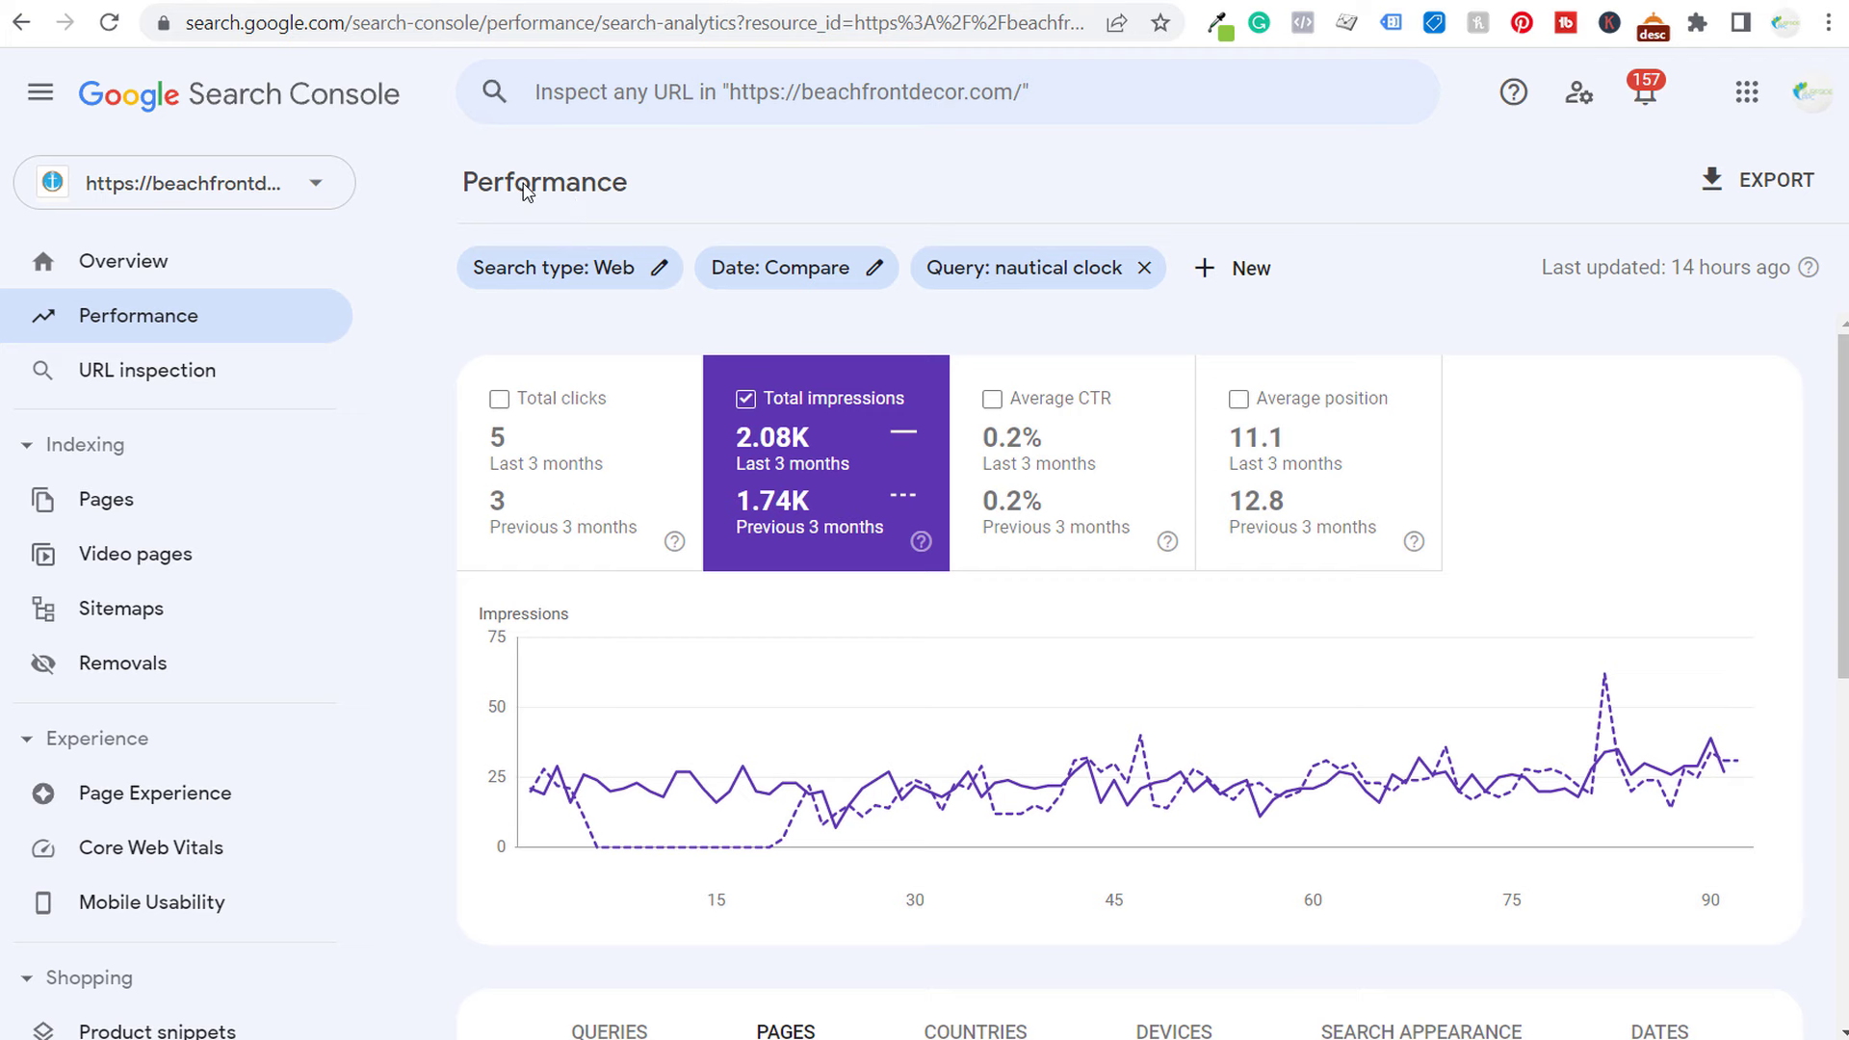
left_click(1145, 269)
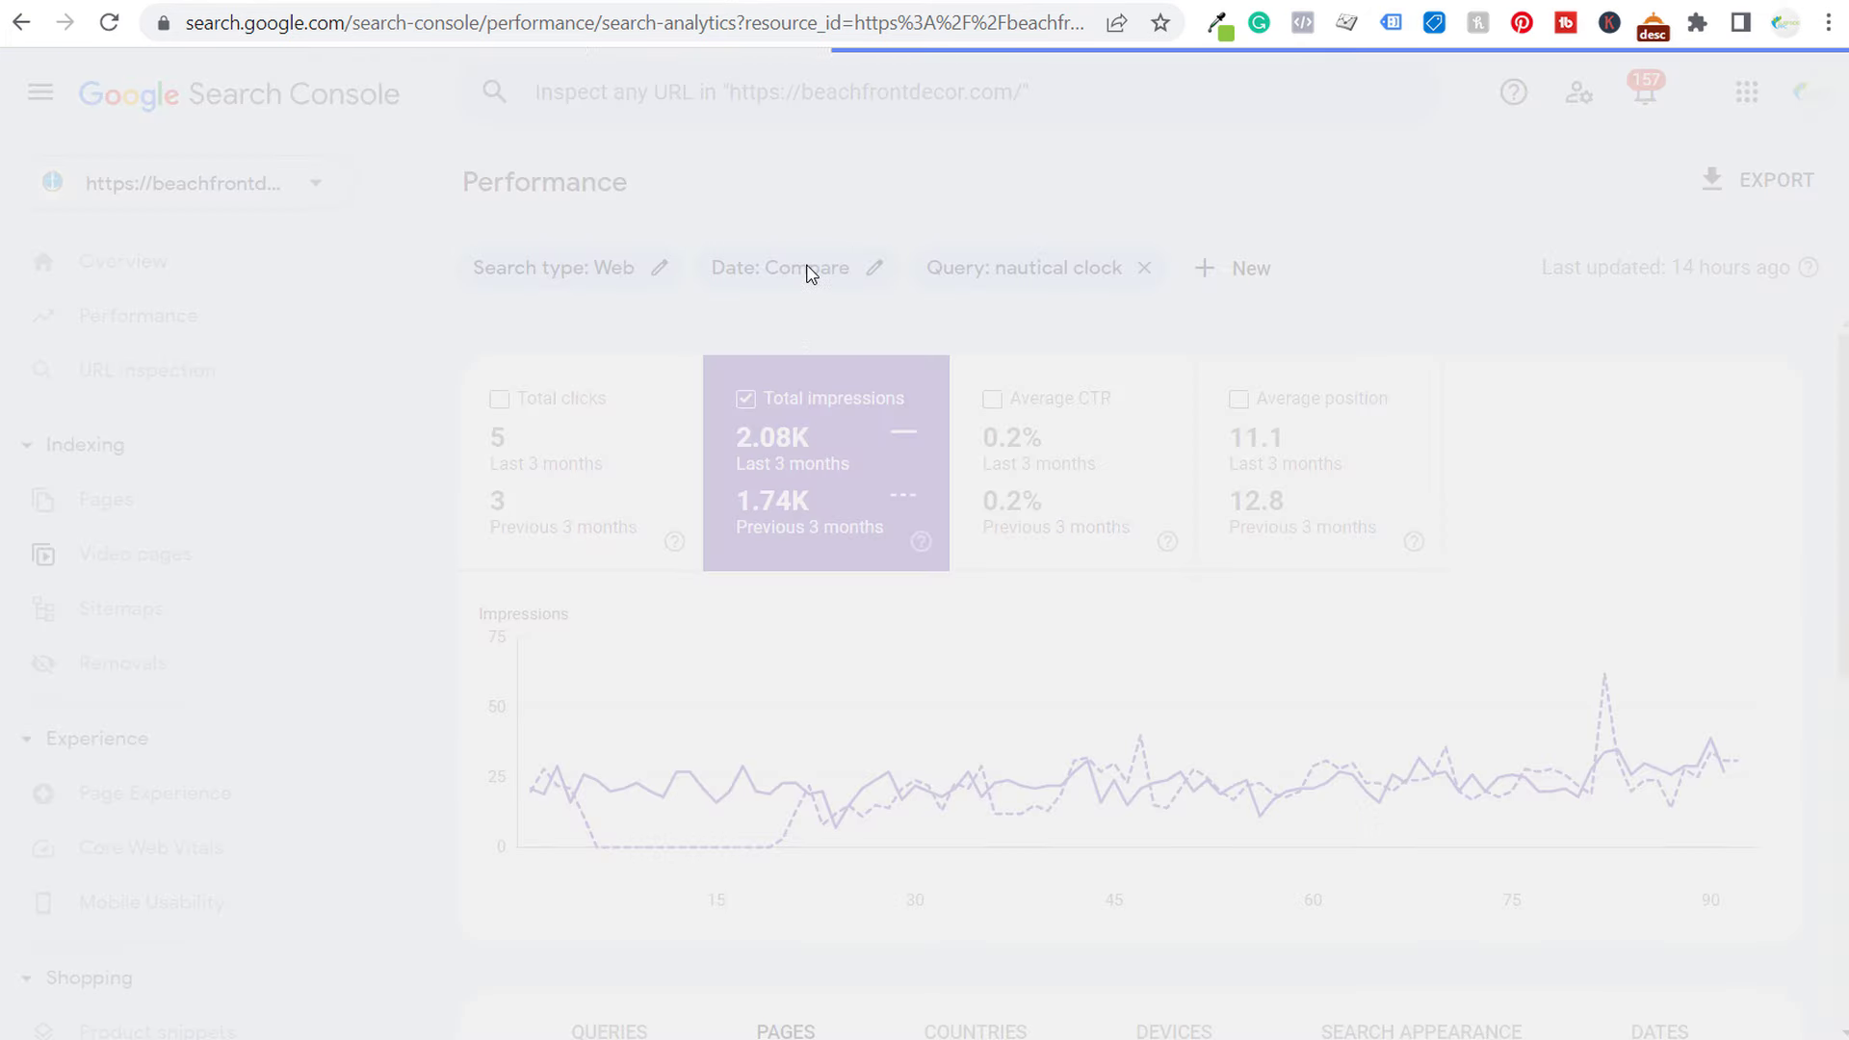